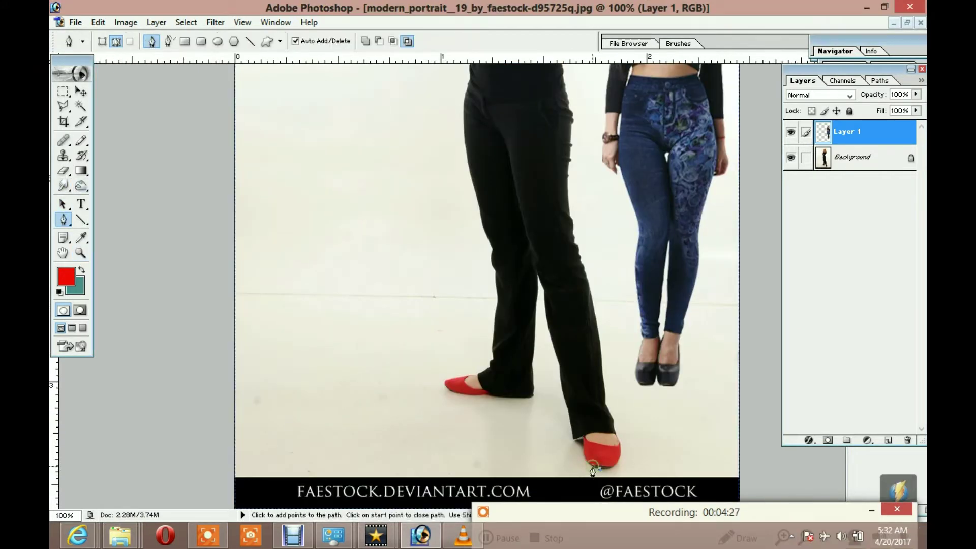
Step: Place pen anchors from the blonde woman's red shoe up her trouser leg and hem
{"action": "left_click", "coordinate": [598, 468]}
{"action": "left_click", "coordinate": [582, 446]}
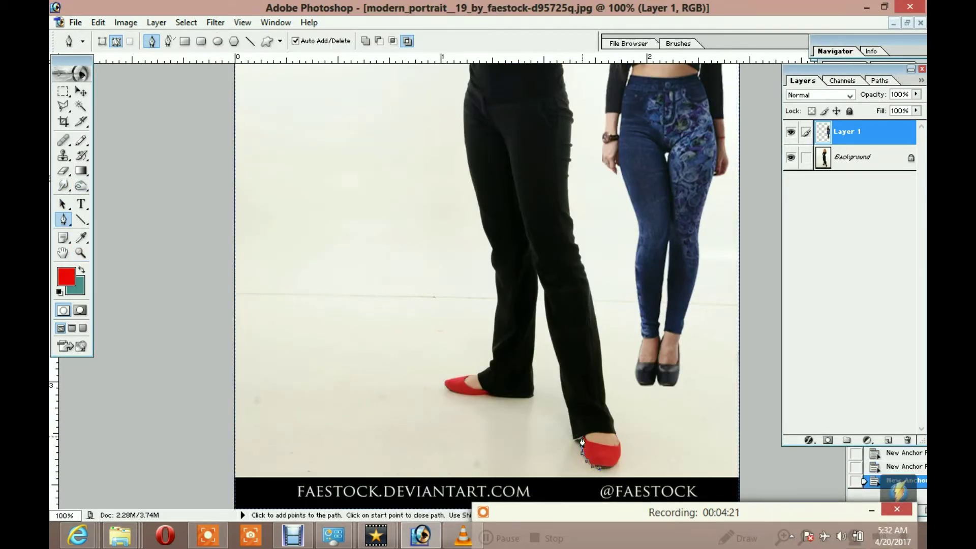
{"action": "left_click", "coordinate": [562, 391]}
{"action": "left_click", "coordinate": [559, 365]}
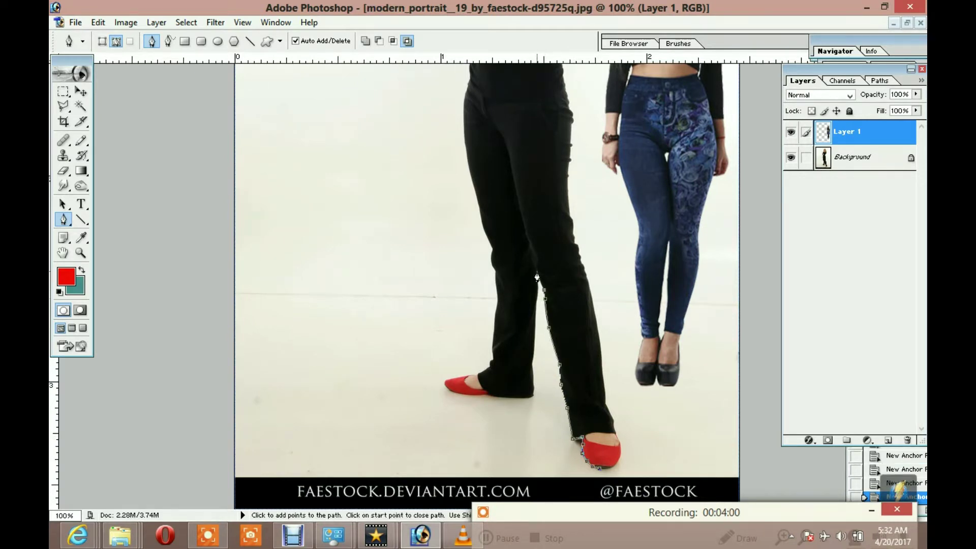
{"action": "left_click", "coordinate": [530, 397]}
{"action": "left_click", "coordinate": [508, 397]}
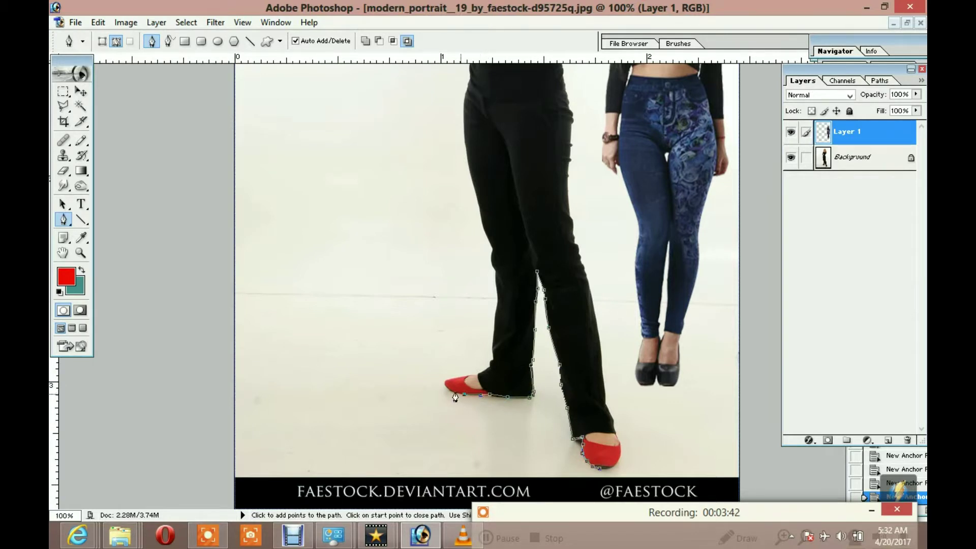
{"action": "left_click", "coordinate": [476, 376]}
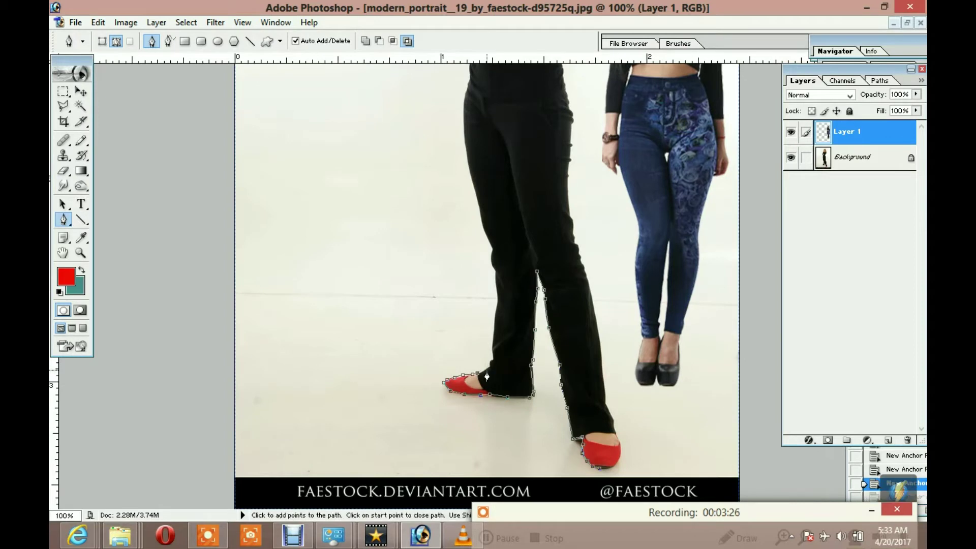
Step: Continue the path up her left trouser edge to the folded arm and shoulder
{"action": "left_click", "coordinate": [498, 301]}
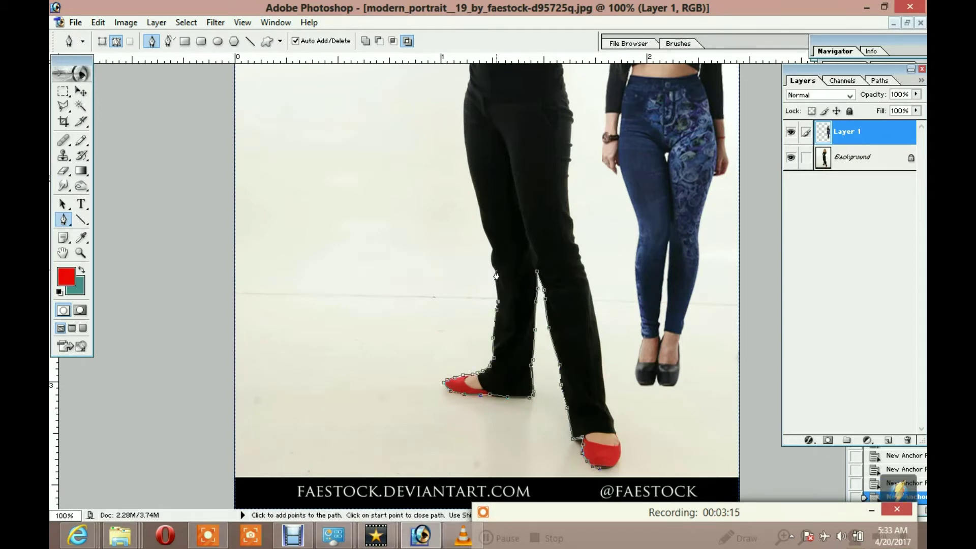
{"action": "left_click", "coordinate": [479, 206]}
{"action": "left_click", "coordinate": [469, 174]}
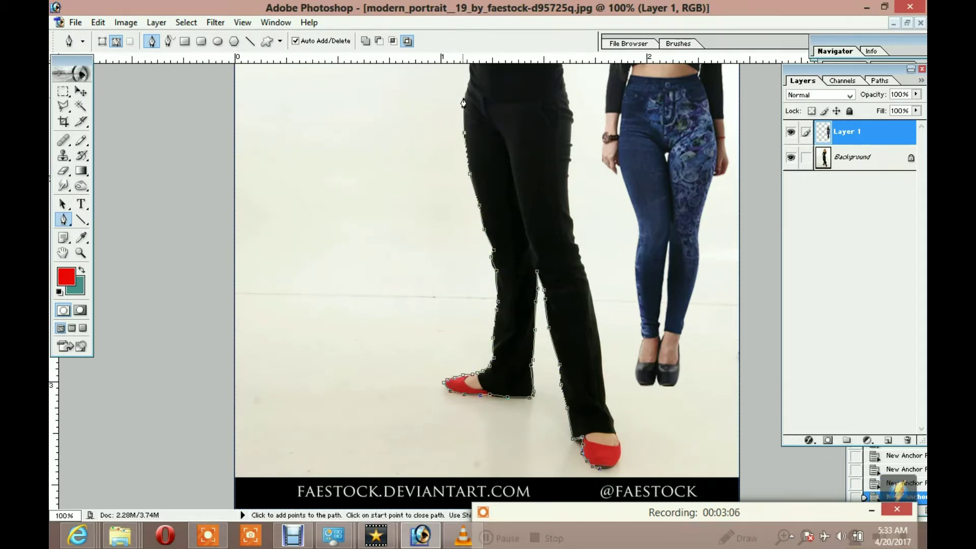
{"action": "left_click_drag", "start_coordinate": [469, 84], "coordinate": [468, 374]}
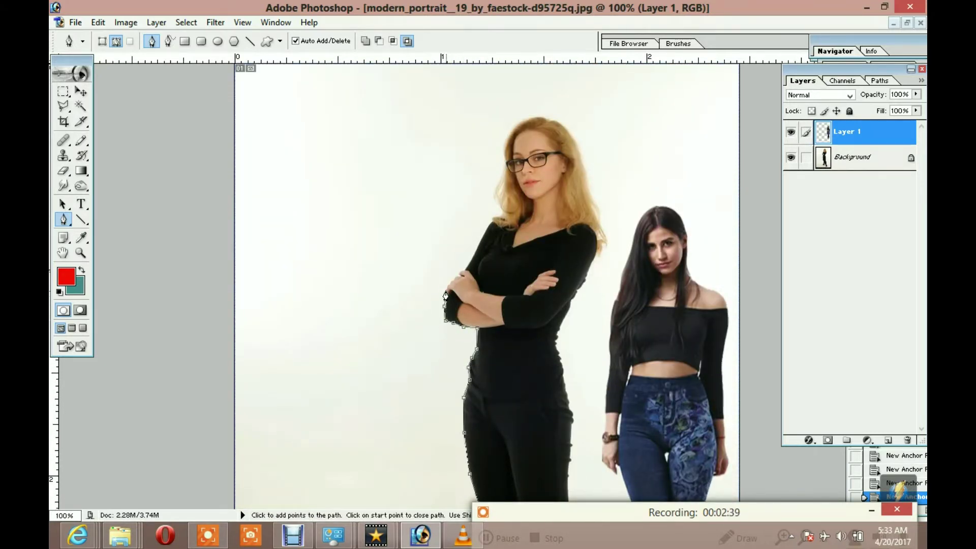
{"action": "left_click", "coordinate": [455, 279]}
{"action": "left_click", "coordinate": [465, 274]}
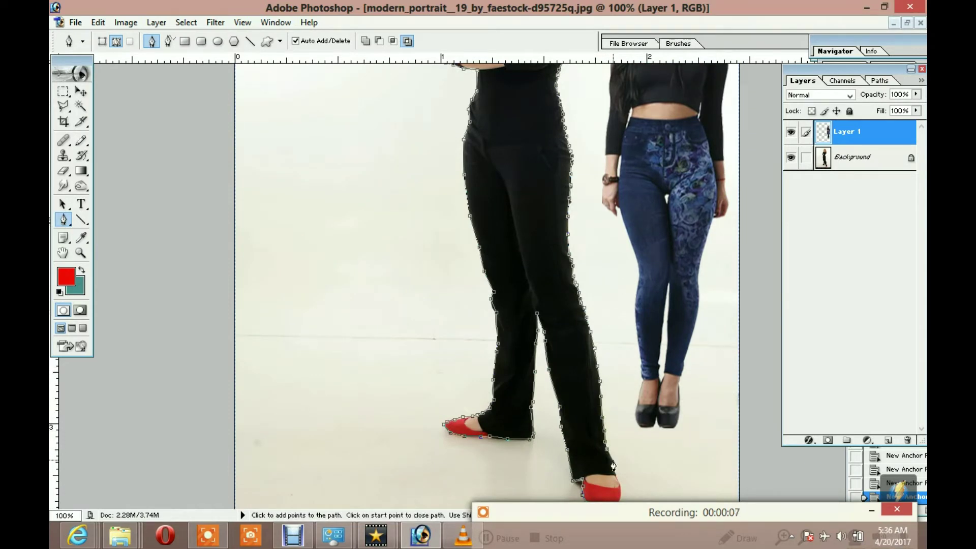
Step: Convert the traced path into a selection with Make Selection
{"action": "right_click", "coordinate": [584, 475]}
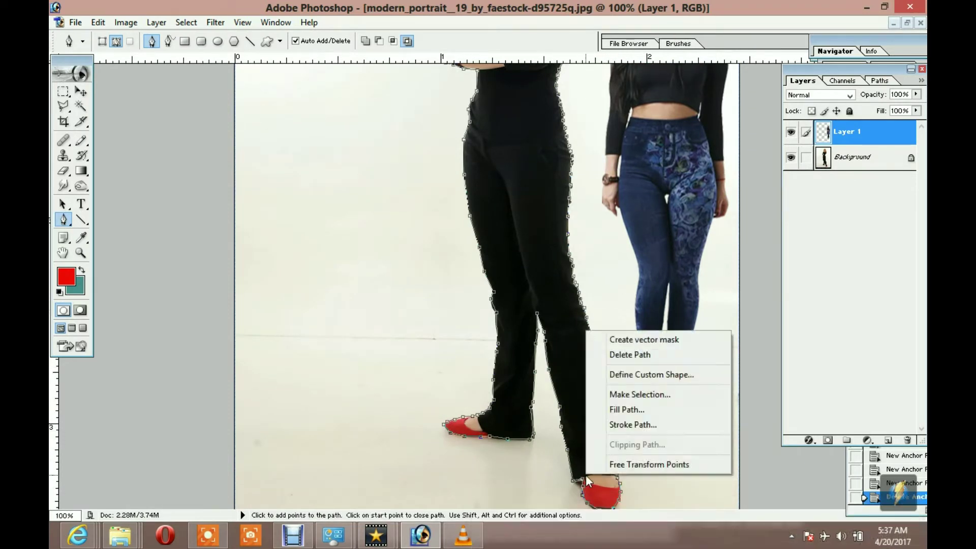
{"action": "left_click", "coordinate": [621, 391]}
{"action": "left_click", "coordinate": [481, 220]}
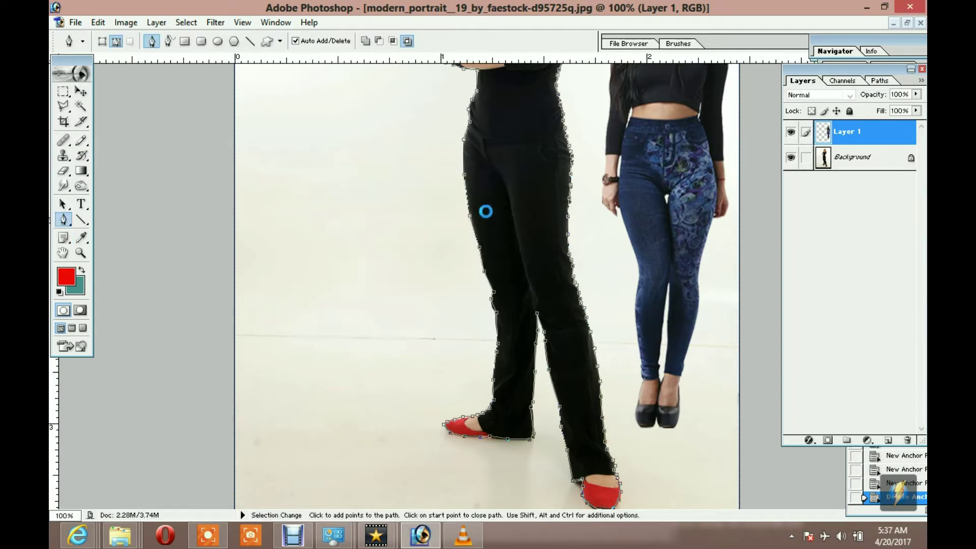
Step: Zoom the view out to 50% and switch to the Move tool
{"action": "left_click", "coordinate": [80, 252]}
{"action": "left_click", "coordinate": [114, 41]}
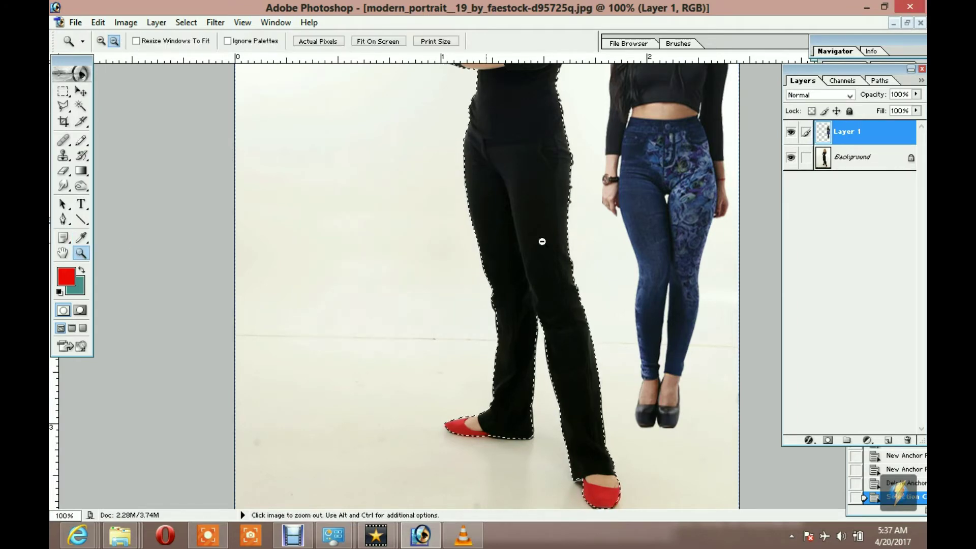
{"action": "left_click", "coordinate": [543, 244]}
{"action": "key", "text": "ctrl+space"}
{"action": "left_click", "coordinate": [63, 106]}
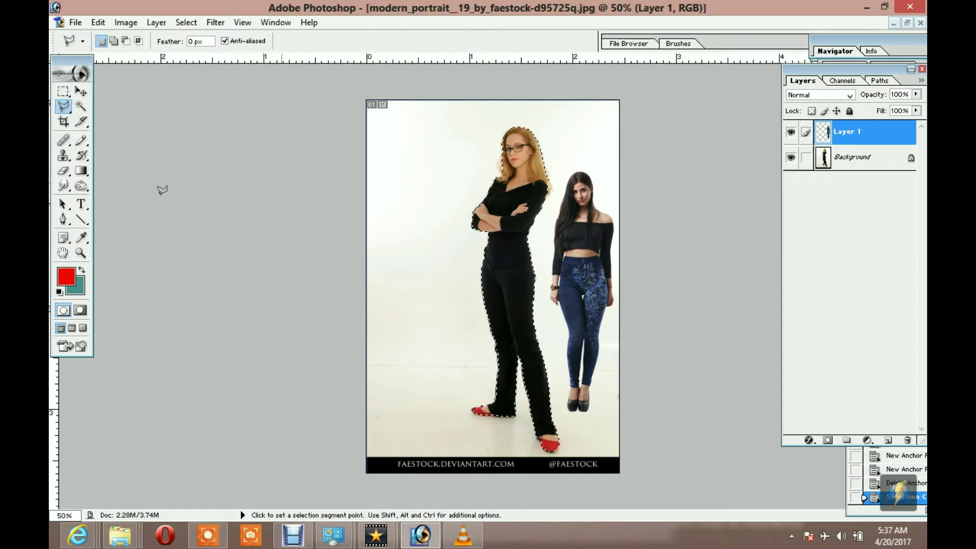
{"action": "left_click", "coordinate": [80, 92]}
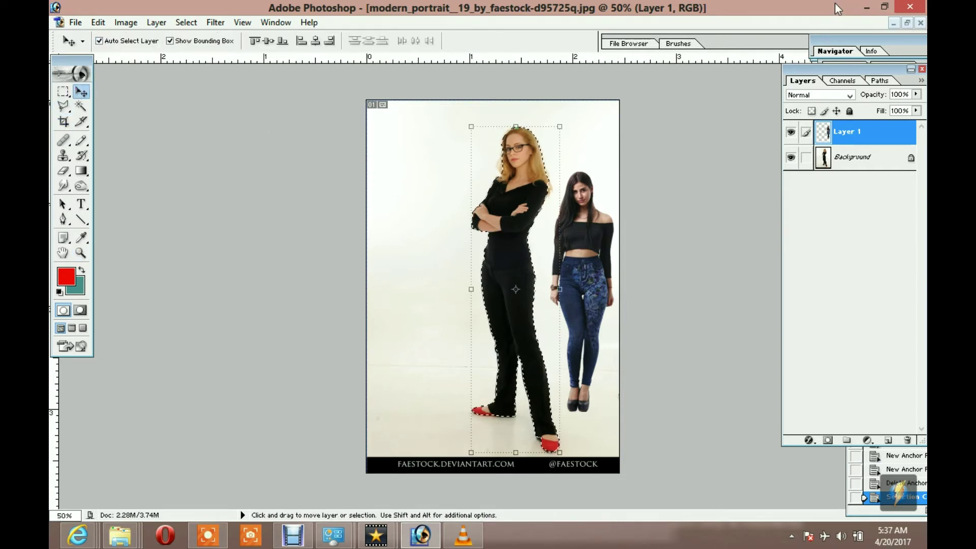
{"action": "left_click", "coordinate": [75, 23]}
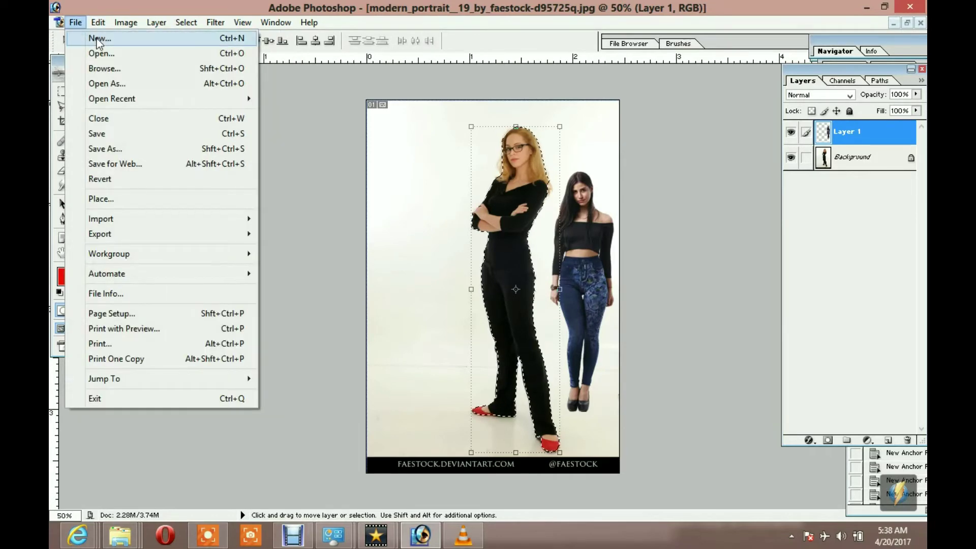
Step: Create blank document Untitled-3 and scale the blue texture Layer 1 across most of it
{"action": "left_click", "coordinate": [89, 37]}
{"action": "left_click", "coordinate": [507, 175]}
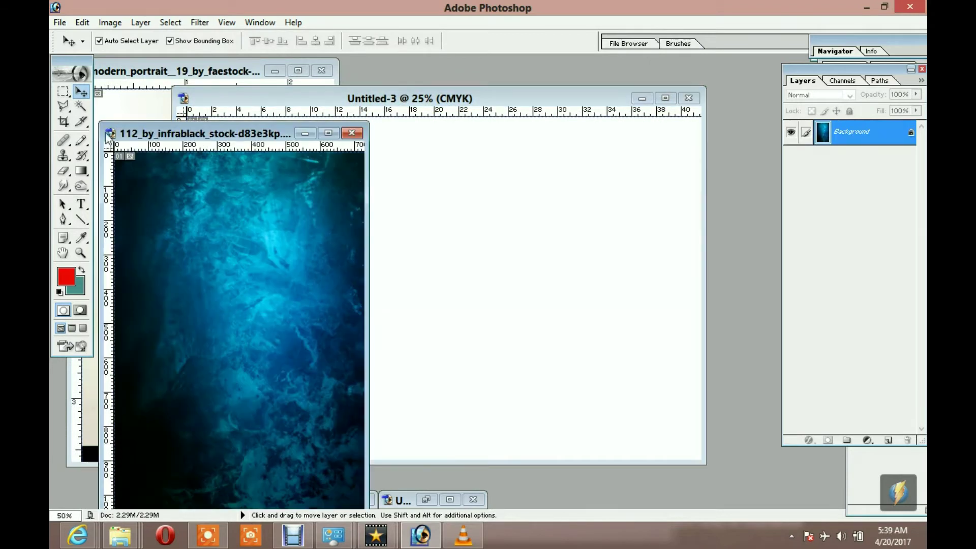
{"action": "key", "text": "ctrl+t"}
{"action": "mouse_move", "coordinate": [518, 175]}
{"action": "left_mouse_down"}
{"action": "mouse_move", "coordinate": [519, 109]}
{"action": "mouse_move", "coordinate": [545, 117]}
{"action": "left_mouse_up"}
{"action": "left_click_drag", "start_coordinate": [338, 433], "coordinate": [205, 460]}
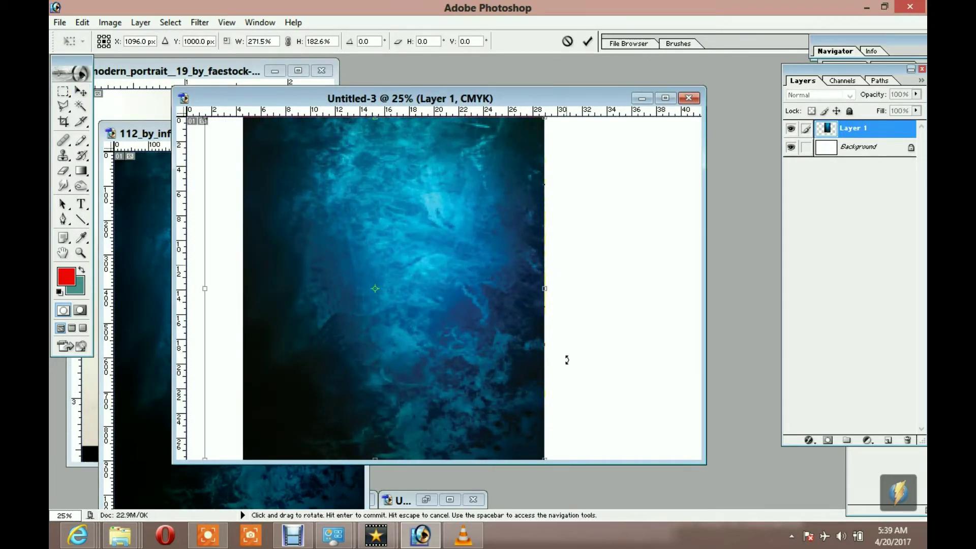
{"action": "left_click_drag", "start_coordinate": [543, 462], "coordinate": [537, 460]}
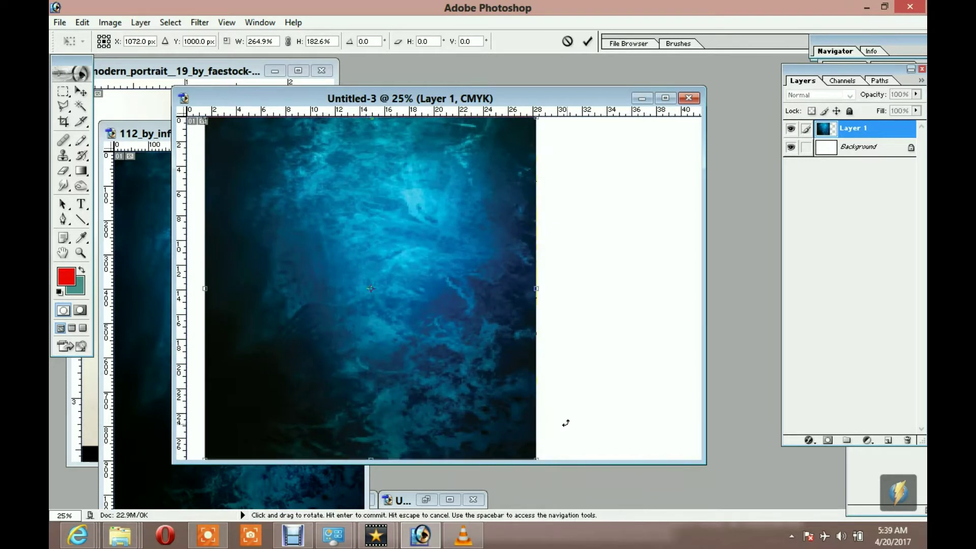
{"action": "left_click_drag", "start_coordinate": [705, 463], "coordinate": [714, 508]}
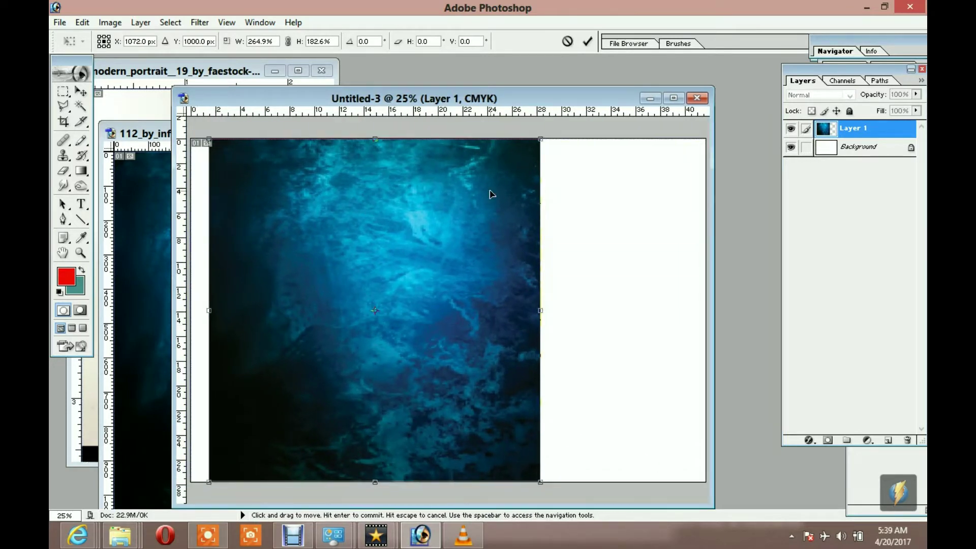
{"action": "key", "text": "Return"}
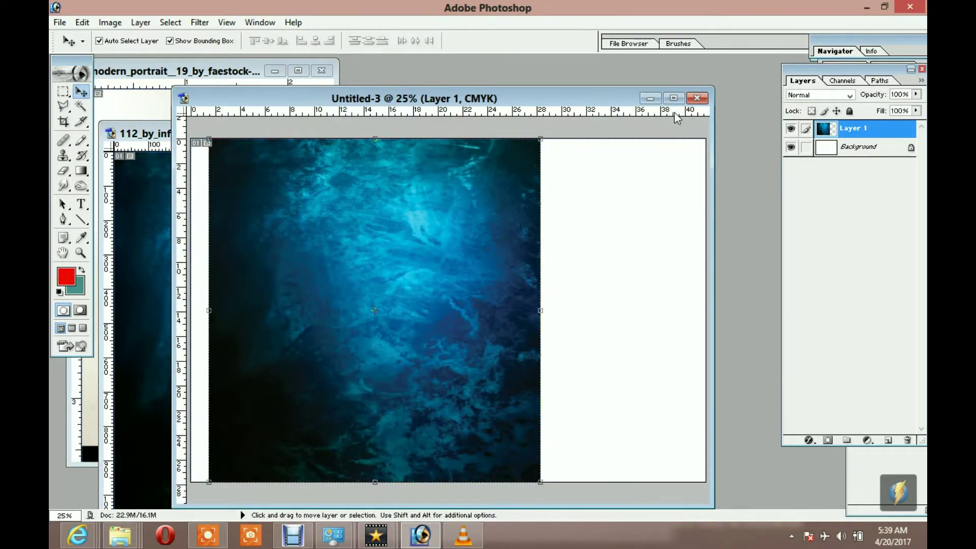
Step: Drag the selected blonde woman from the photo's Background layer into the blue poster
{"action": "left_click", "coordinate": [178, 71]}
{"action": "left_click_drag", "start_coordinate": [231, 278], "coordinate": [355, 228]}
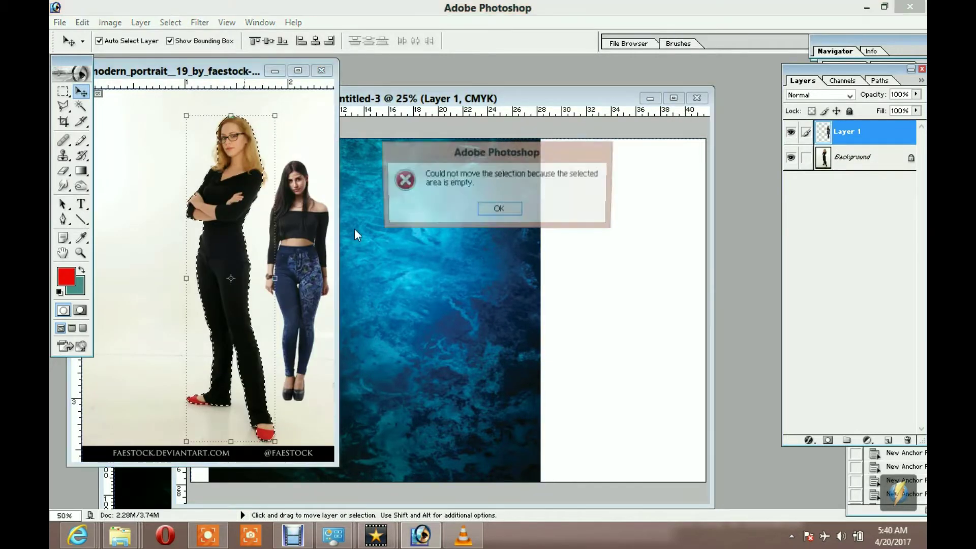
{"action": "left_click", "coordinate": [499, 210]}
{"action": "left_click_drag", "start_coordinate": [231, 278], "coordinate": [530, 182]}
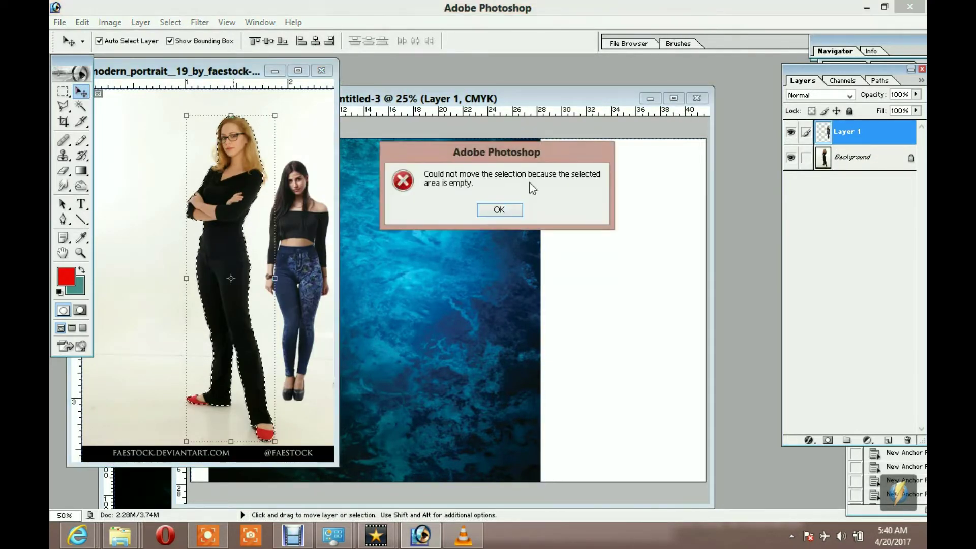
{"action": "left_click", "coordinate": [509, 209]}
{"action": "left_click", "coordinate": [865, 157]}
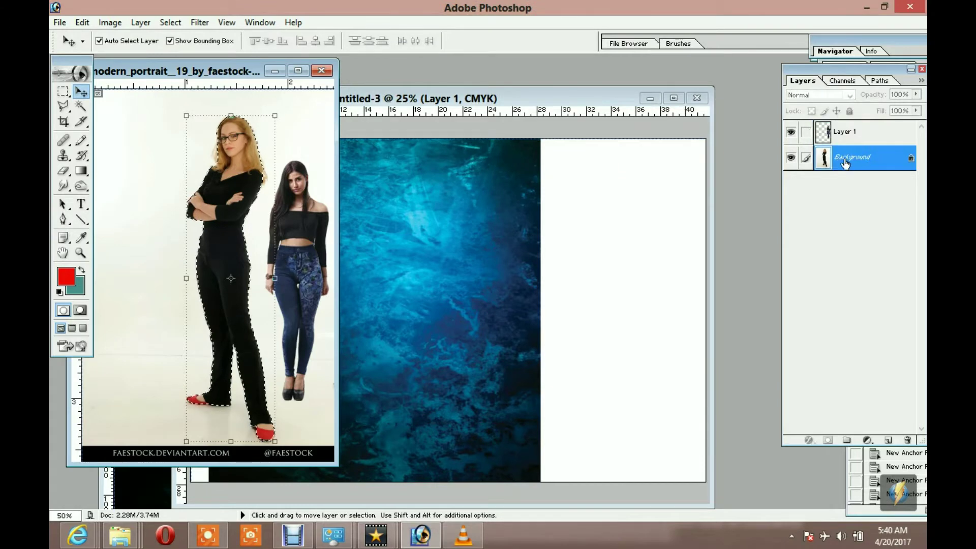
{"action": "left_click_drag", "start_coordinate": [231, 278], "coordinate": [368, 251]}
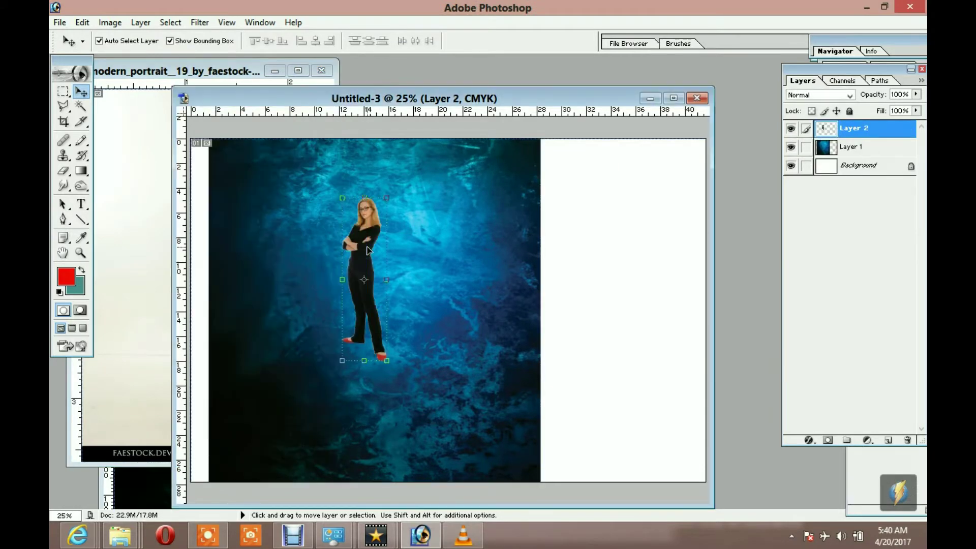
Step: Scale the woman into a tall, proportioned figure on the poster's left
{"action": "key", "text": "ctrl+t"}
{"action": "left_click_drag", "start_coordinate": [341, 360], "coordinate": [291, 473]}
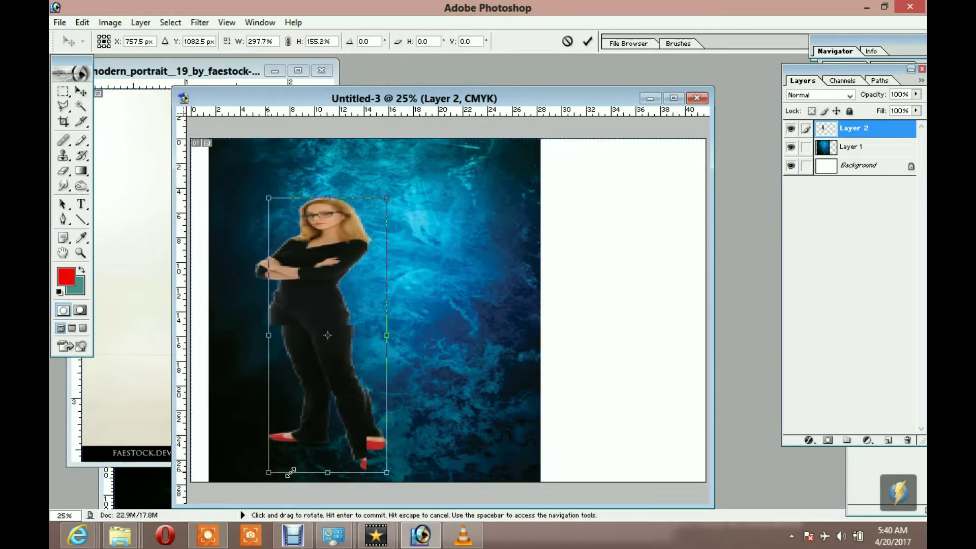
{"action": "left_click_drag", "start_coordinate": [387, 197], "coordinate": [361, 185]}
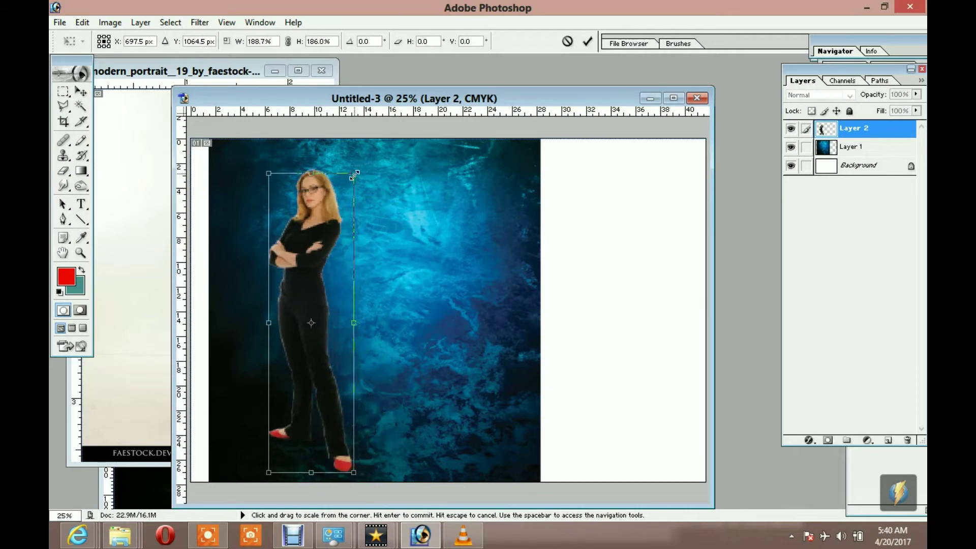
{"action": "left_click_drag", "start_coordinate": [361, 185], "coordinate": [342, 199]}
{"action": "left_click", "coordinate": [587, 41]}
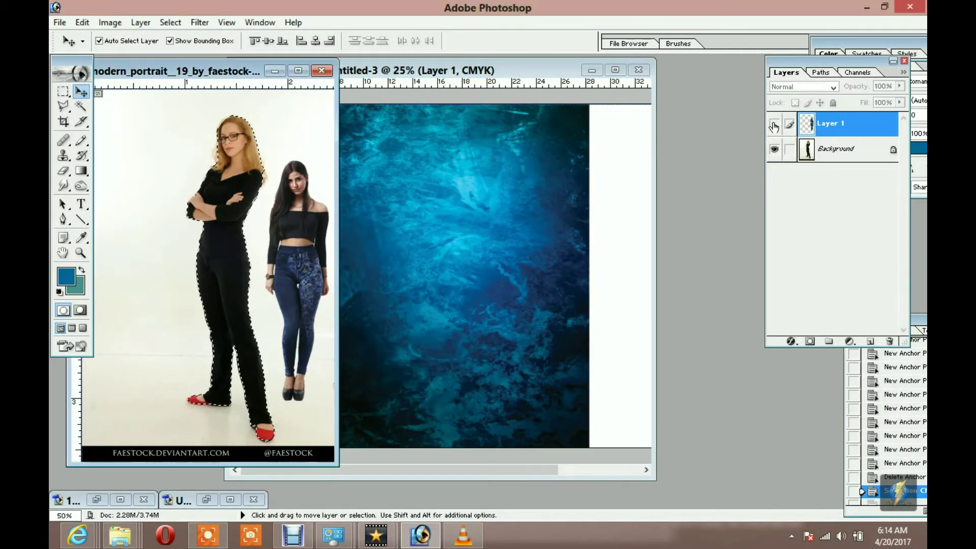
Step: Copy the selected woman from the photo and paste her into Untitled-3 as Layer 2
{"action": "left_click", "coordinate": [774, 127]}
{"action": "left_click", "coordinate": [836, 149]}
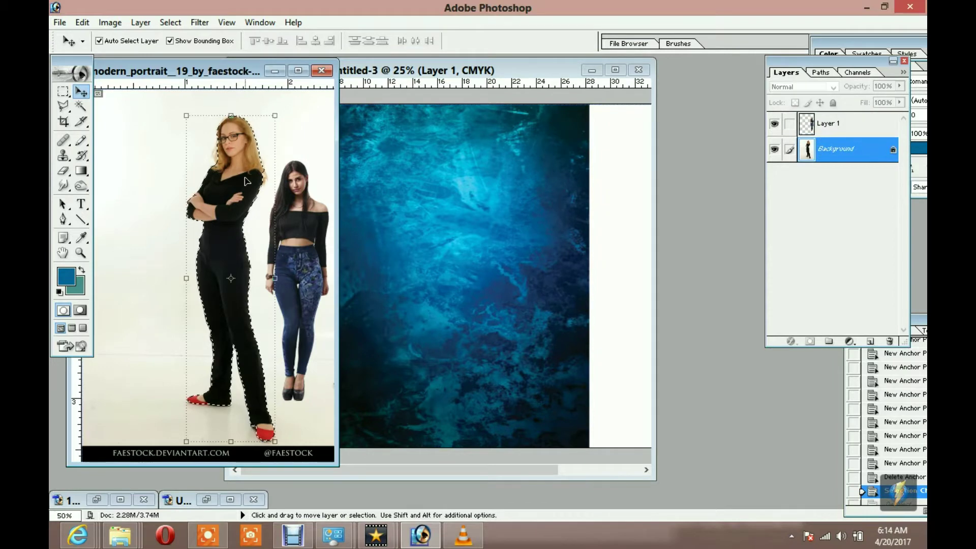
{"action": "key", "text": "ctrl+c"}
{"action": "left_click", "coordinate": [375, 209]}
{"action": "key", "text": "ctrl+v"}
Step: Free Transform the pasted woman slightly taller and commit
{"action": "key", "text": "ctrl+t"}
{"action": "left_click_drag", "start_coordinate": [410, 392], "coordinate": [417, 394]}
{"action": "left_click_drag", "start_coordinate": [416, 173], "coordinate": [417, 158]}
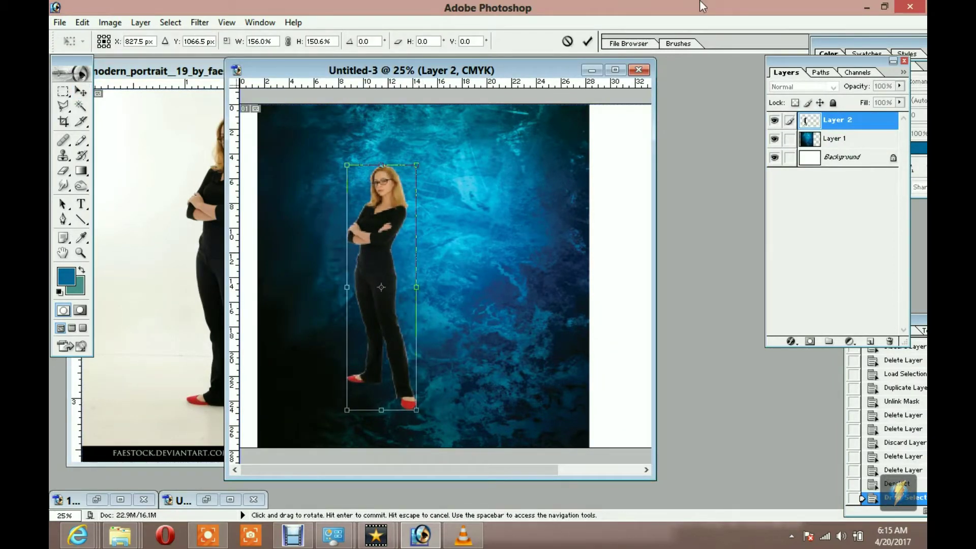
{"action": "left_click", "coordinate": [588, 42]}
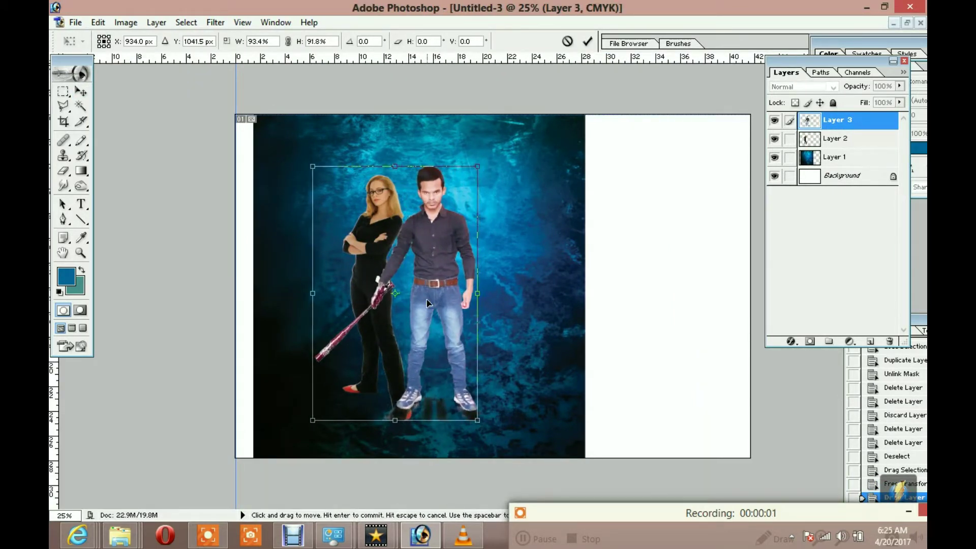
Step: Enlarge the dark-shirt man slightly, nudge him into place and commit
{"action": "left_click_drag", "start_coordinate": [473, 167], "coordinate": [472, 163]}
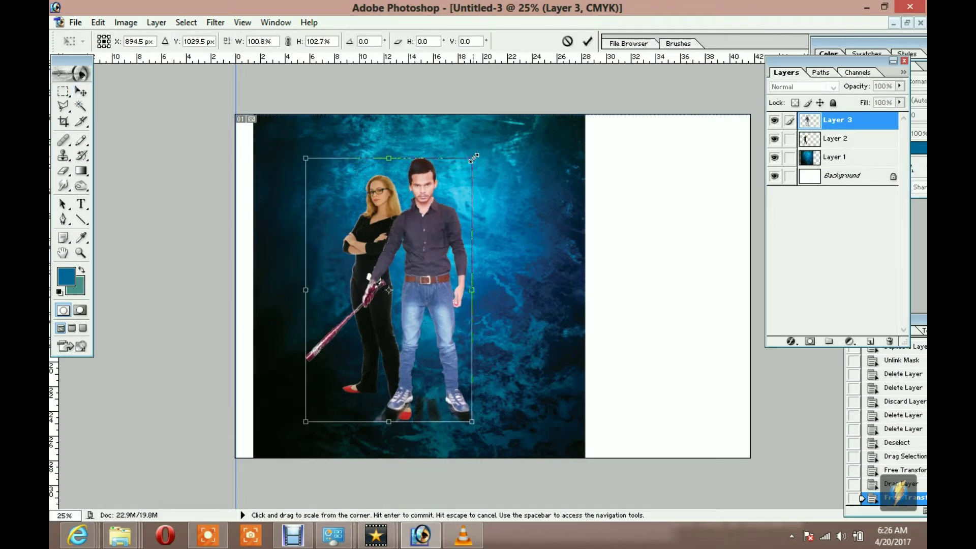
{"action": "key", "text": "Down"}
{"action": "key", "text": "Down"}
{"action": "key", "text": "Down"}
{"action": "key", "text": "Down"}
{"action": "key", "text": "Down"}
{"action": "key", "text": "Down"}
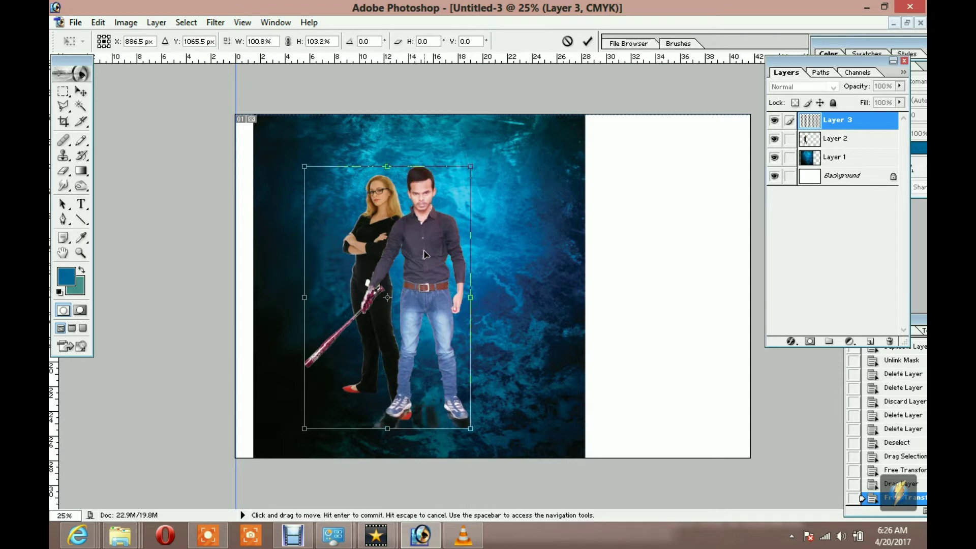
{"action": "key", "text": "Right"}
{"action": "key", "text": "Right"}
{"action": "key", "text": "Right"}
{"action": "key", "text": "Down"}
{"action": "key", "text": "Down"}
{"action": "key", "text": "Down"}
{"action": "key", "text": "Down"}
{"action": "key", "text": "Down"}
{"action": "key", "text": "Down"}
{"action": "key", "text": "Down"}
{"action": "key", "text": "Down"}
{"action": "key", "text": "Down"}
{"action": "key", "text": "Up"}
{"action": "key", "text": "Up"}
{"action": "key", "text": "Up"}
{"action": "key", "text": "Up"}
{"action": "key", "text": "Up"}
{"action": "key", "text": "Up"}
{"action": "key", "text": "Up"}
{"action": "key", "text": "Up"}
{"action": "key", "text": "Up"}
{"action": "key", "text": "Up"}
{"action": "key", "text": "Up"}
{"action": "key", "text": "Up"}
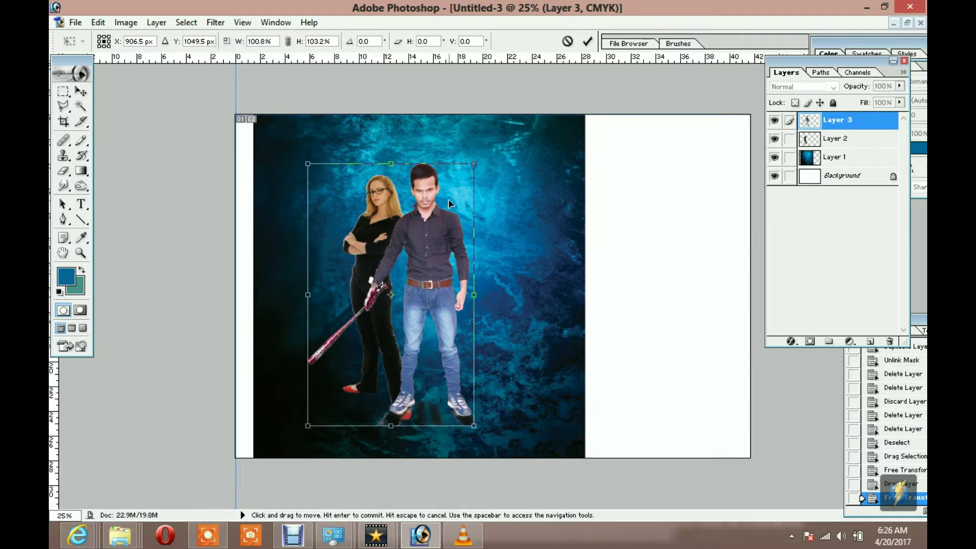
{"action": "left_click", "coordinate": [588, 41]}
Step: Widen the woman's Layer 2 to 110% by 102.5% and settle her behind him
{"action": "left_click", "coordinate": [813, 142]}
{"action": "left_click_drag", "start_coordinate": [411, 421], "coordinate": [420, 428]}
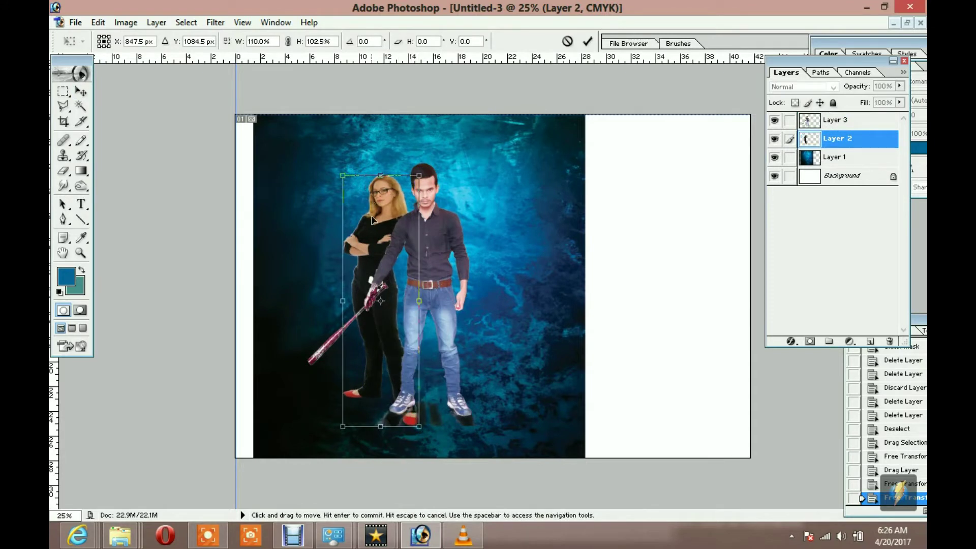
{"action": "key", "text": "Right"}
{"action": "key", "text": "Right"}
{"action": "key", "text": "Down"}
{"action": "key", "text": "Down"}
{"action": "key", "text": "Down"}
{"action": "key", "text": "Left"}
{"action": "key", "text": "Left"}
{"action": "key", "text": "Left"}
{"action": "key", "text": "Up"}
{"action": "key", "text": "Up"}
{"action": "key", "text": "Up"}
{"action": "key", "text": "Up"}
{"action": "key", "text": "Up"}
{"action": "key", "text": "Up"}
{"action": "key", "text": "Up"}
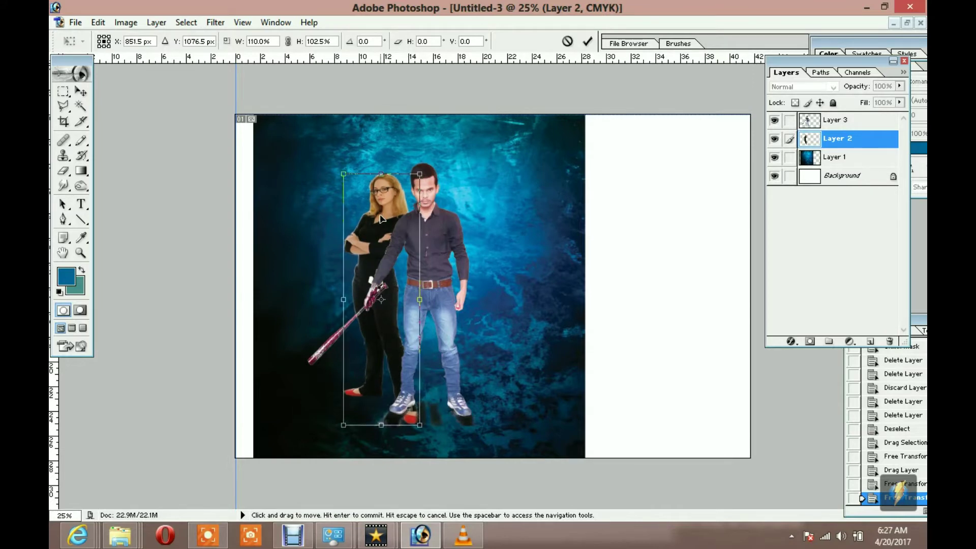
{"action": "left_click", "coordinate": [587, 41]}
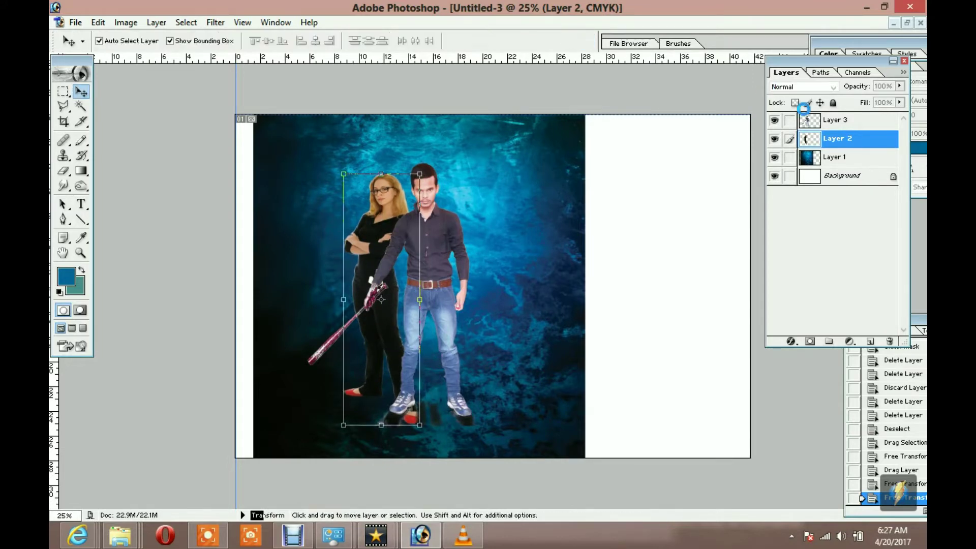
Step: Drag the white-shirt man from the people document into the poster
{"action": "left_click", "coordinate": [908, 23]}
{"action": "left_click", "coordinate": [681, 255]}
{"action": "left_click", "coordinate": [553, 347]}
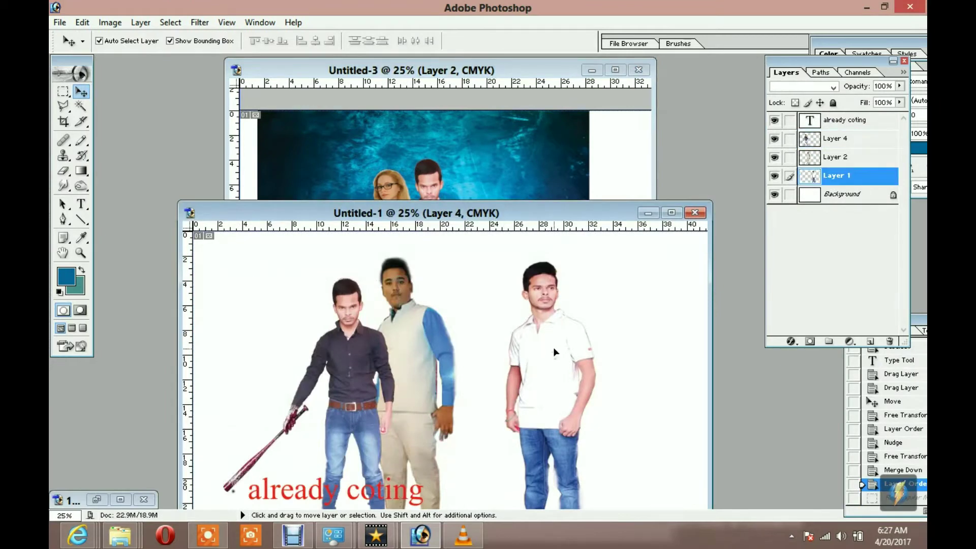
{"action": "left_click_drag", "start_coordinate": [547, 334], "coordinate": [498, 179]}
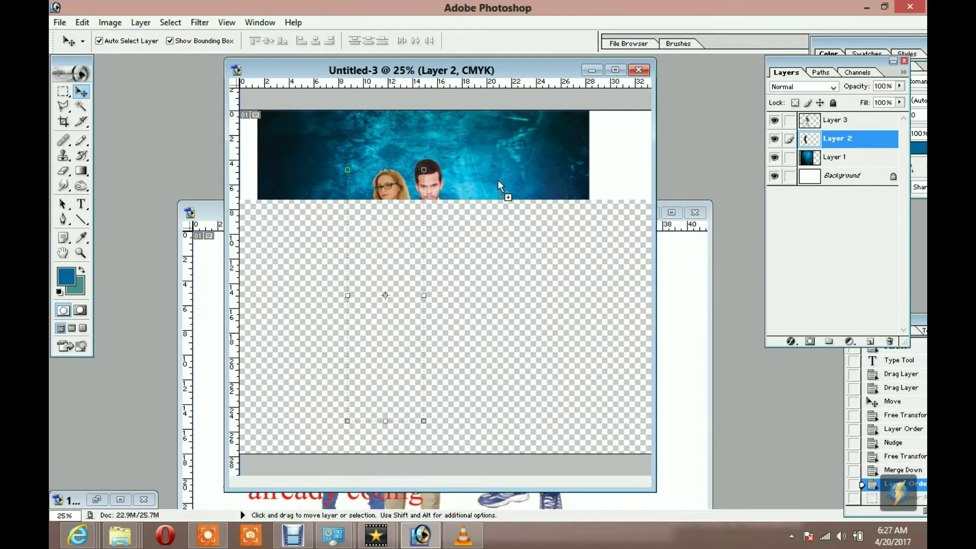
Step: Resize the white-shirt man and place him behind the dark-shirt man
{"action": "key", "text": "ctrl+t"}
{"action": "left_click_drag", "start_coordinate": [545, 111], "coordinate": [532, 151]}
{"action": "mouse_move", "coordinate": [416, 297]}
{"action": "left_mouse_down"}
{"action": "mouse_move", "coordinate": [444, 212]}
{"action": "mouse_move", "coordinate": [506, 212]}
{"action": "left_mouse_up"}
{"action": "left_click_drag", "start_coordinate": [526, 152], "coordinate": [526, 158]}
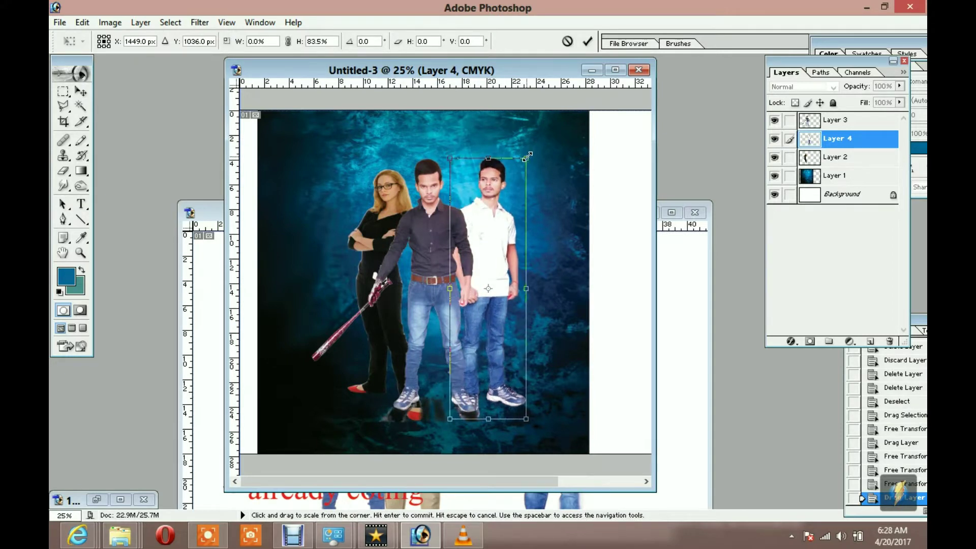
{"action": "left_click_drag", "start_coordinate": [506, 216], "coordinate": [506, 217]}
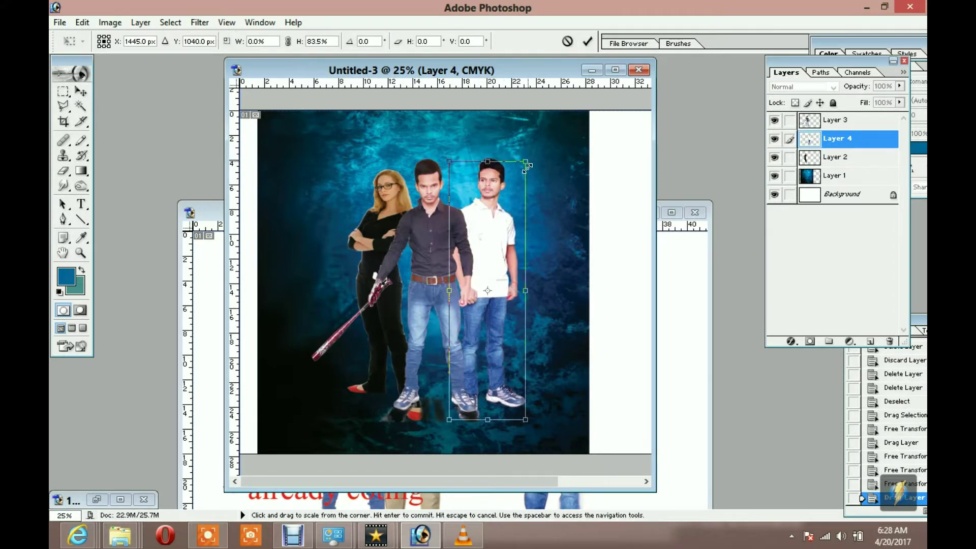
{"action": "left_click_drag", "start_coordinate": [526, 160], "coordinate": [525, 165]}
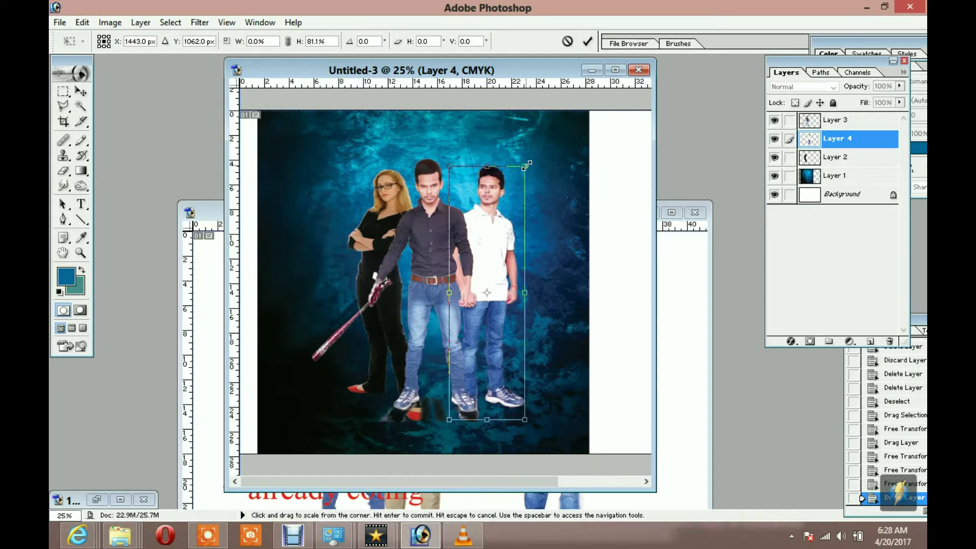
{"action": "left_click", "coordinate": [587, 41]}
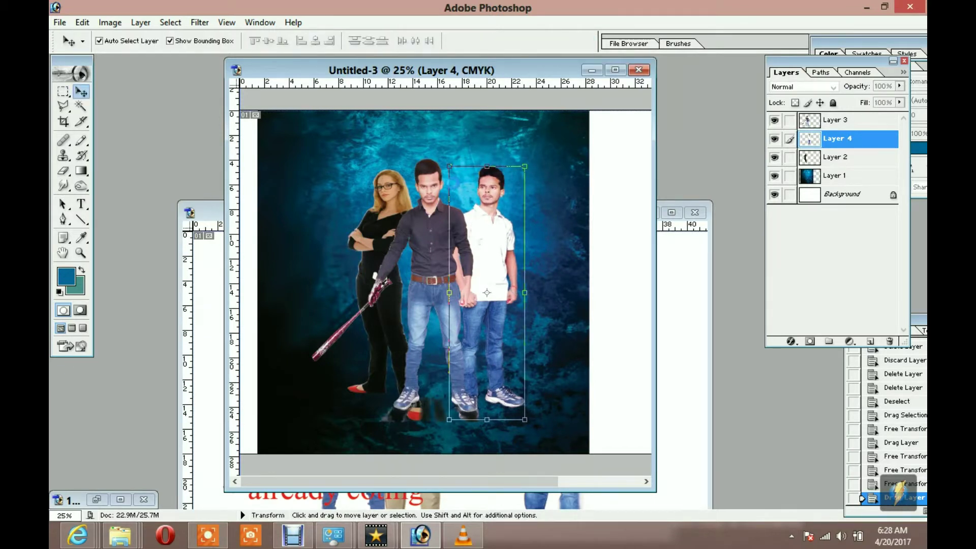
Step: Nudge the woman's layer into position with shift-arrow moves
{"action": "left_click", "coordinate": [389, 224]}
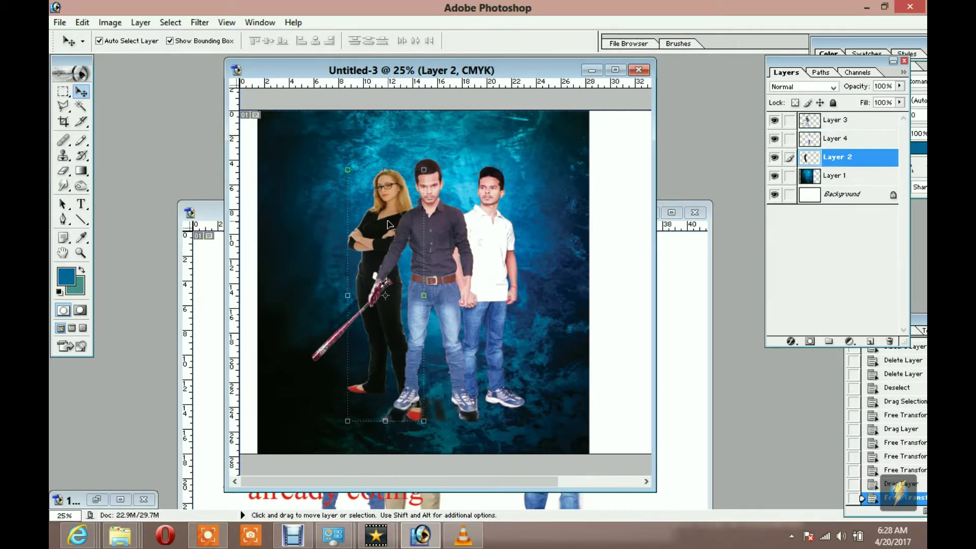
{"action": "key", "text": "shift+Right"}
{"action": "key", "text": "shift+Right"}
{"action": "key", "text": "shift+Right"}
{"action": "key", "text": "shift+Left"}
{"action": "key", "text": "shift+Left"}
{"action": "key", "text": "shift+Left"}
{"action": "key", "text": "shift+Left"}
{"action": "key", "text": "shift+Left"}
{"action": "key", "text": "shift+Up"}
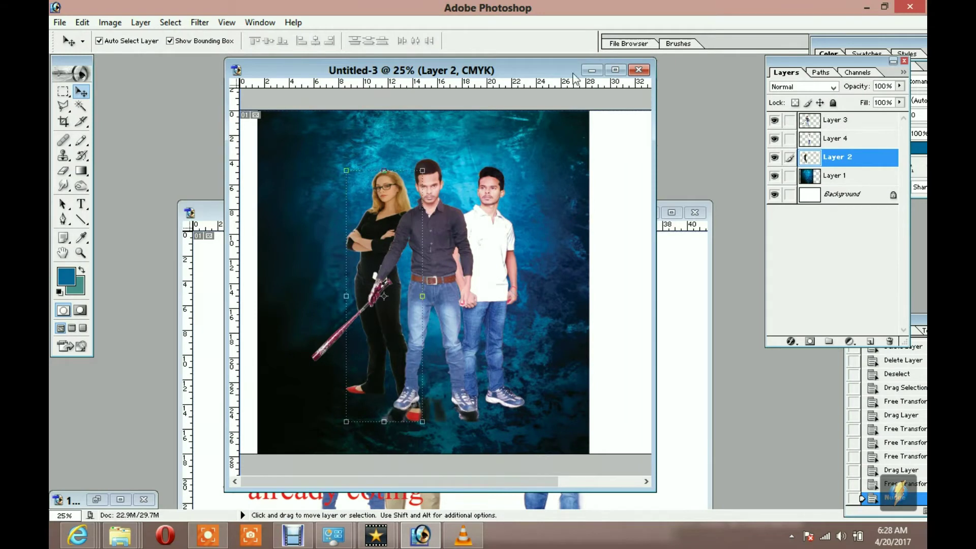
{"action": "left_click", "coordinate": [615, 70]}
{"action": "key", "text": "shift+Up"}
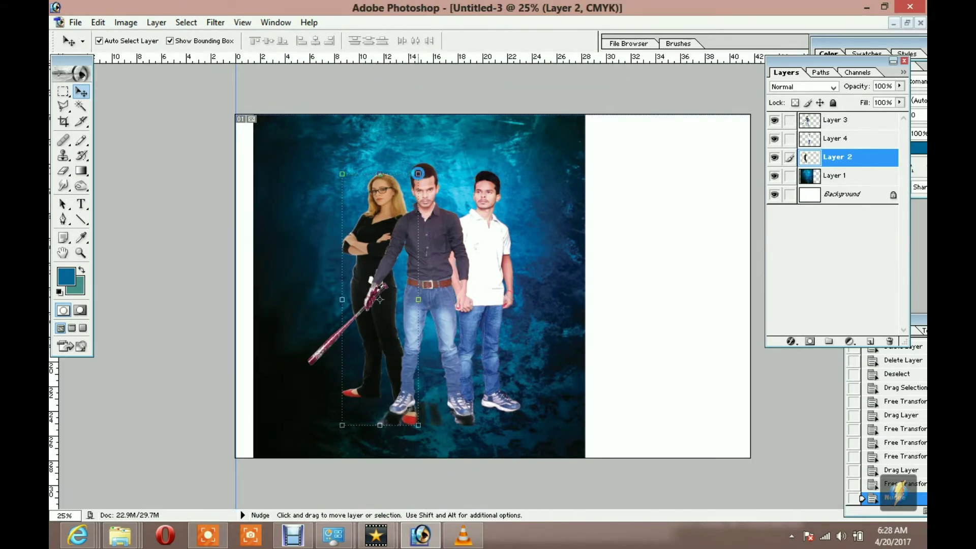
{"action": "key", "text": "shift+Right"}
{"action": "key", "text": "shift+Down"}
{"action": "key", "text": "shift+Down"}
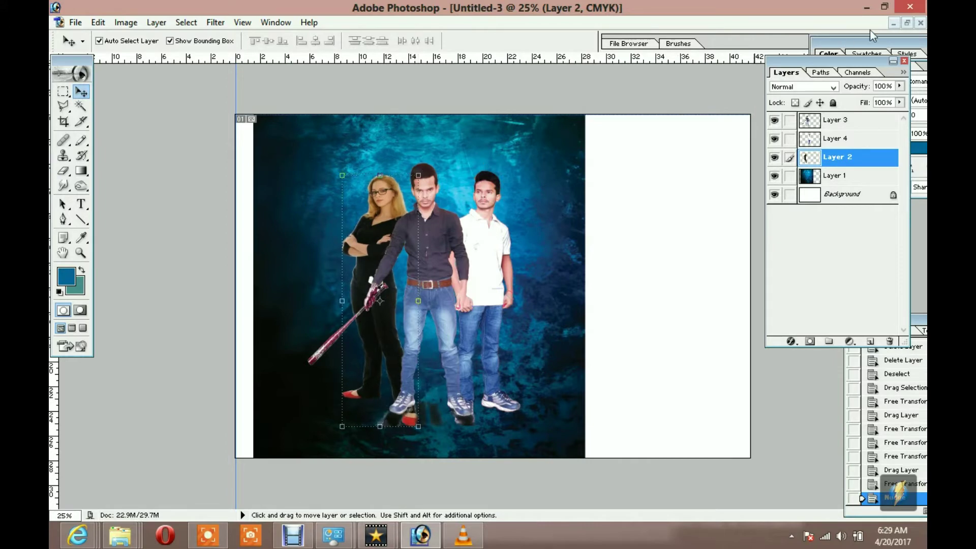
{"action": "left_click", "coordinate": [907, 23]}
Step: Bring the vest-wearing man into the poster as Layer 5 and start shrinking him
{"action": "left_click", "coordinate": [208, 424]}
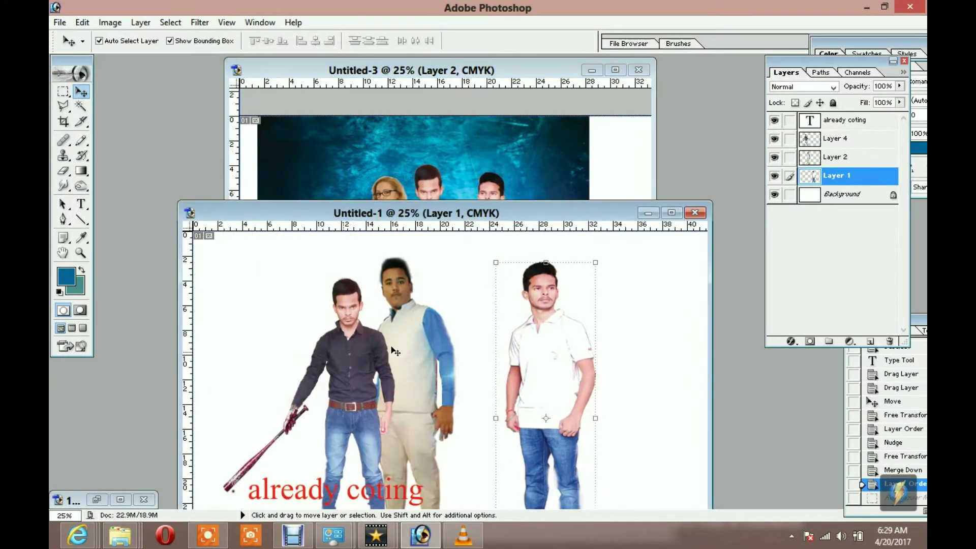
{"action": "left_click", "coordinate": [418, 319]}
{"action": "left_click_drag", "start_coordinate": [410, 293], "coordinate": [361, 182]}
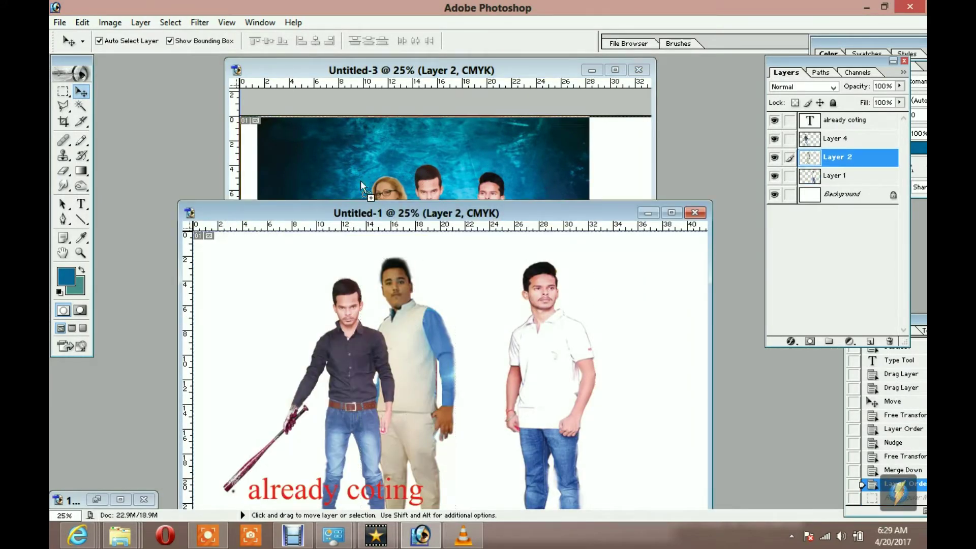
{"action": "key", "text": "ctrl+t"}
{"action": "mouse_move", "coordinate": [407, 122]}
{"action": "left_mouse_down"}
{"action": "mouse_move", "coordinate": [393, 218]}
{"action": "mouse_move", "coordinate": [395, 181]}
{"action": "left_mouse_up"}
Step: Commit the vest man's size and move Layer 5 below the woman's Layer 2
{"action": "left_click", "coordinate": [588, 41]}
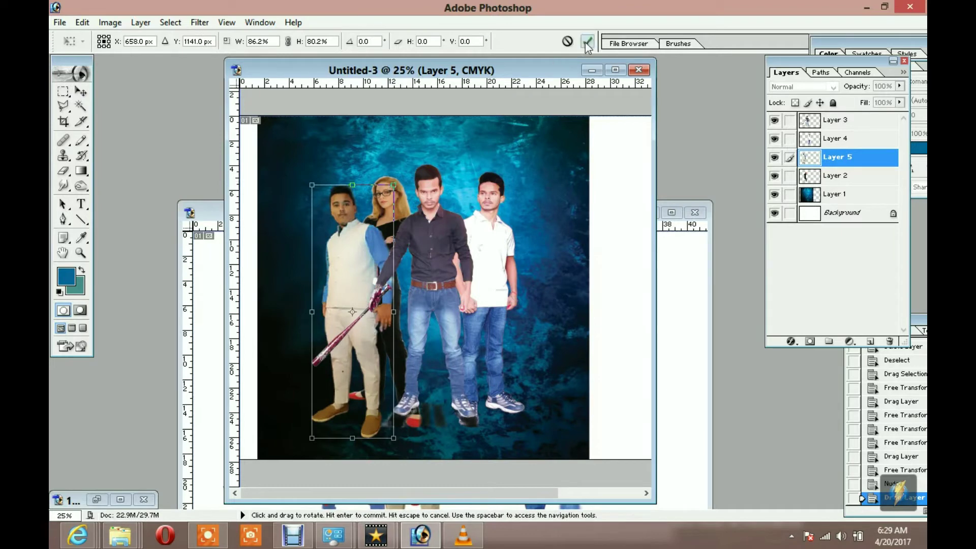
{"action": "left_click_drag", "start_coordinate": [836, 157], "coordinate": [835, 167]}
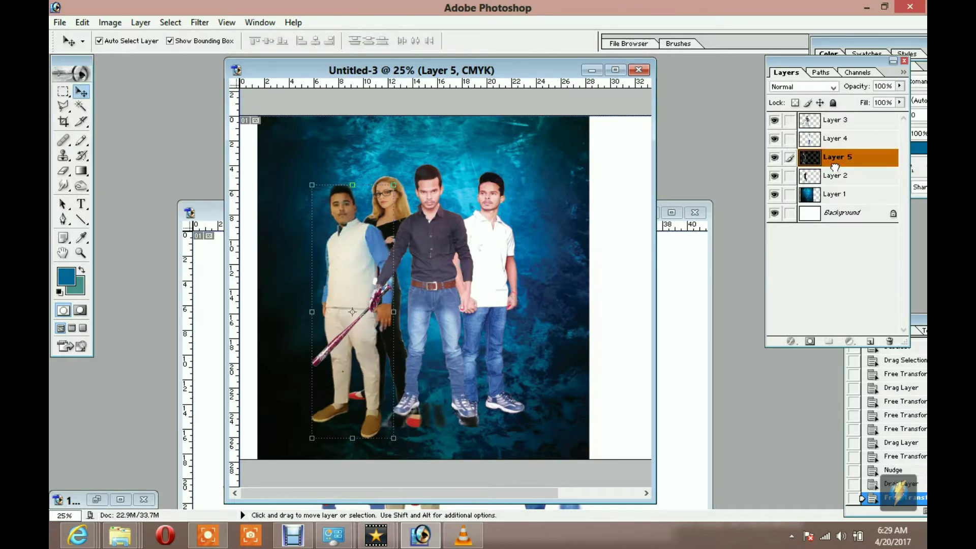
{"action": "left_click_drag", "start_coordinate": [835, 179], "coordinate": [834, 184]}
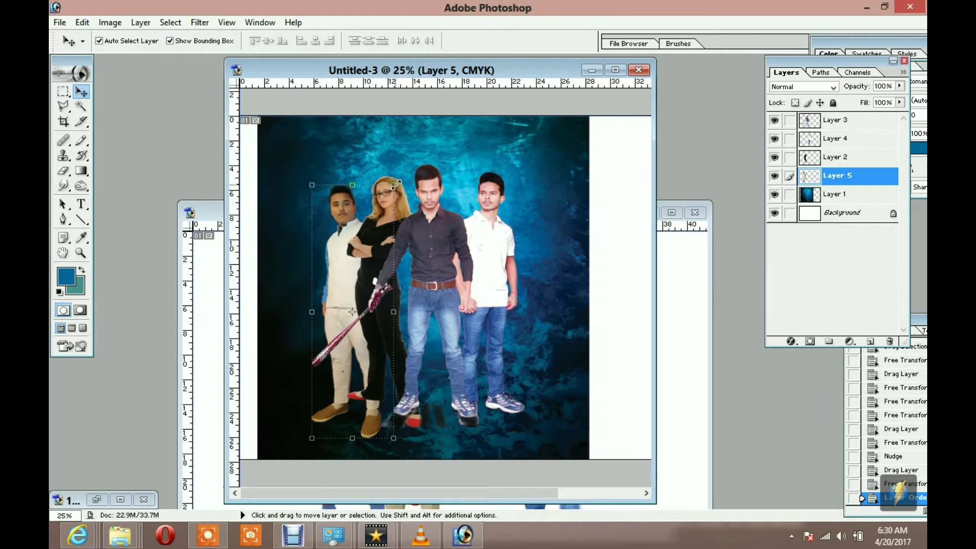
{"action": "key", "text": "Up"}
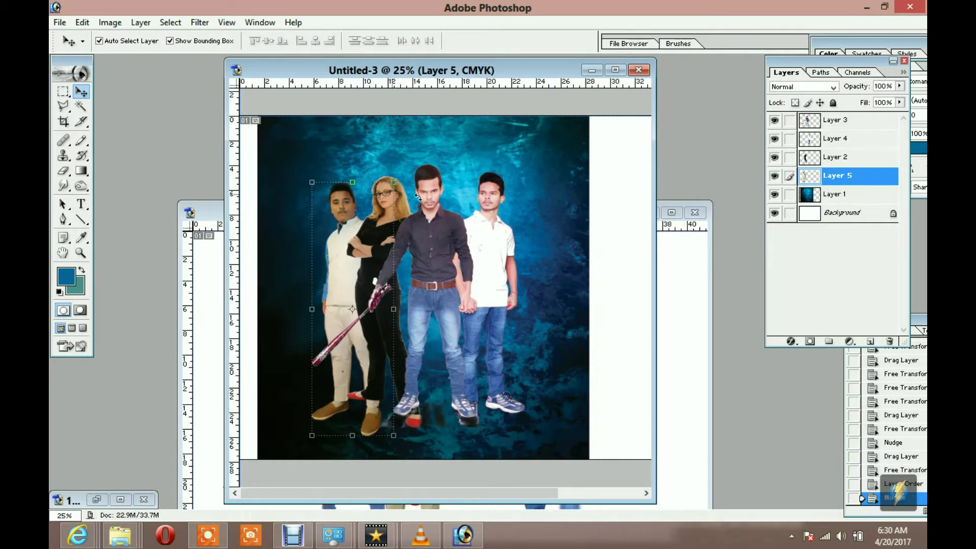
Step: Enlarge the dark-shirt man at the front of the group and nudge him left and down
{"action": "left_click", "coordinate": [457, 198]}
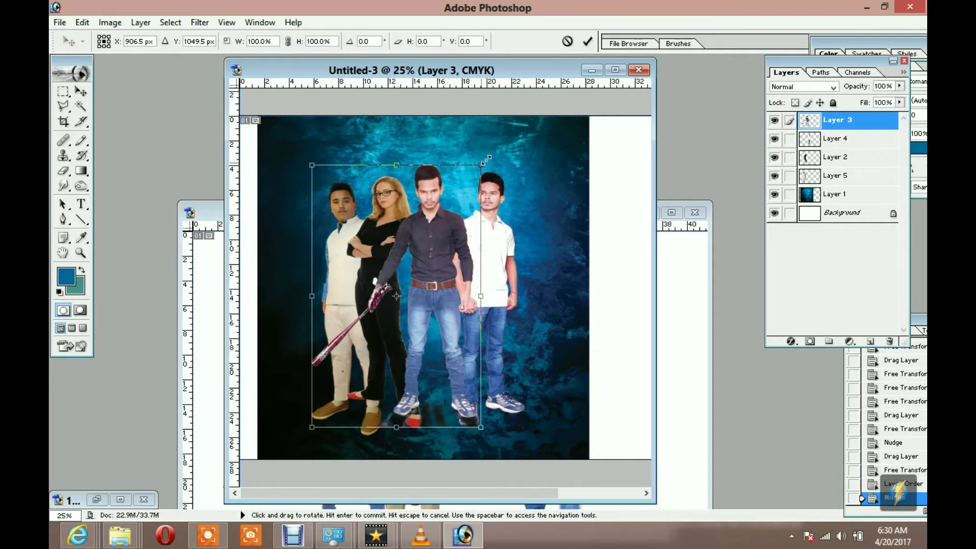
{"action": "left_click_drag", "start_coordinate": [480, 163], "coordinate": [483, 161]}
{"action": "left_click_drag", "start_coordinate": [479, 428], "coordinate": [485, 446]}
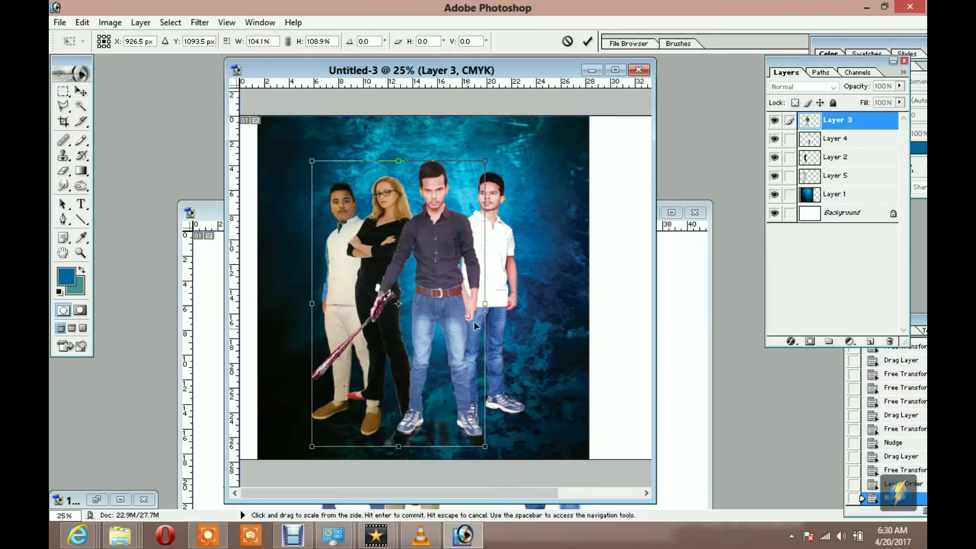
{"action": "left_click_drag", "start_coordinate": [487, 304], "coordinate": [491, 303]}
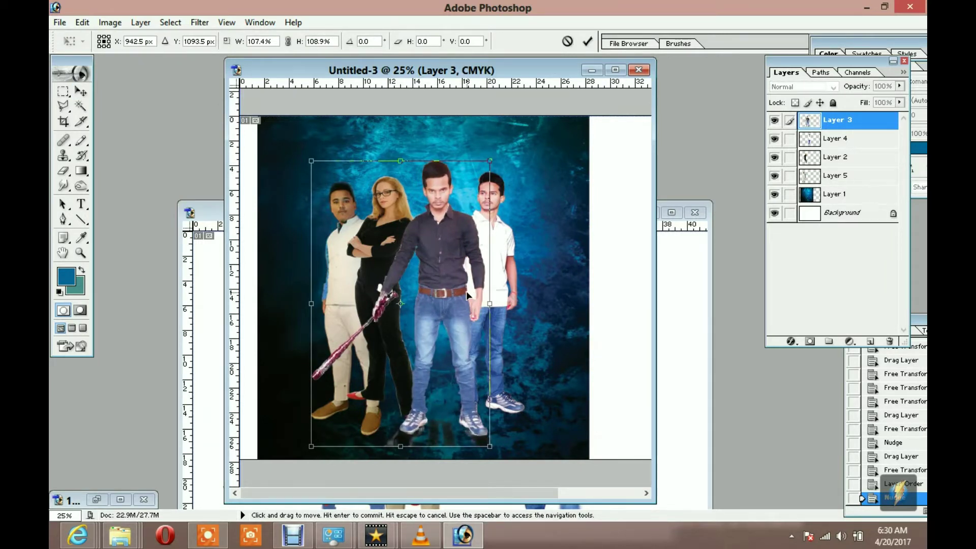
{"action": "key", "text": "Left"}
{"action": "key", "text": "Left"}
{"action": "key", "text": "Left"}
{"action": "key", "text": "Left"}
{"action": "key", "text": "Left"}
{"action": "key", "text": "Left"}
{"action": "key", "text": "Left"}
{"action": "key", "text": "Left"}
{"action": "key", "text": "Left"}
{"action": "key", "text": "Left"}
{"action": "key", "text": "Down"}
{"action": "key", "text": "Down"}
{"action": "key", "text": "Down"}
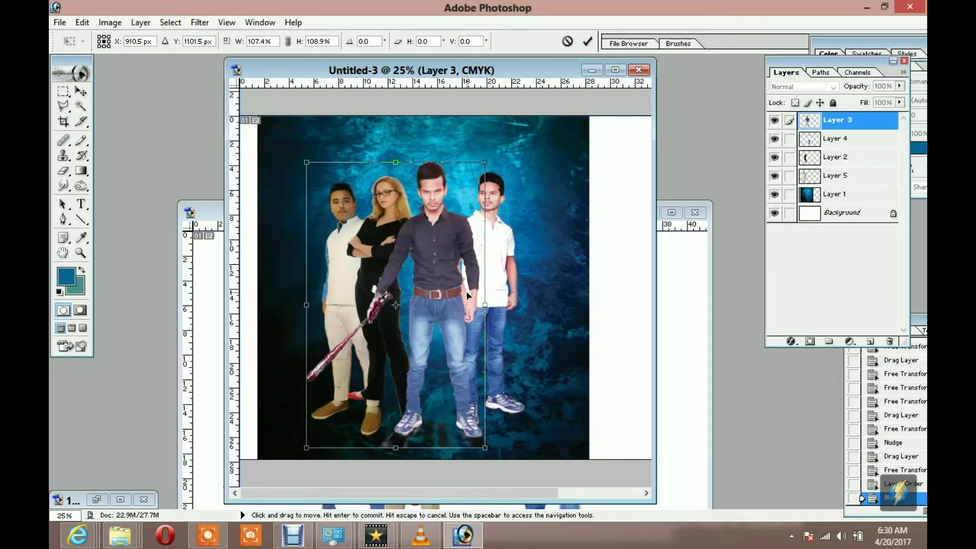
{"action": "key", "text": "Return"}
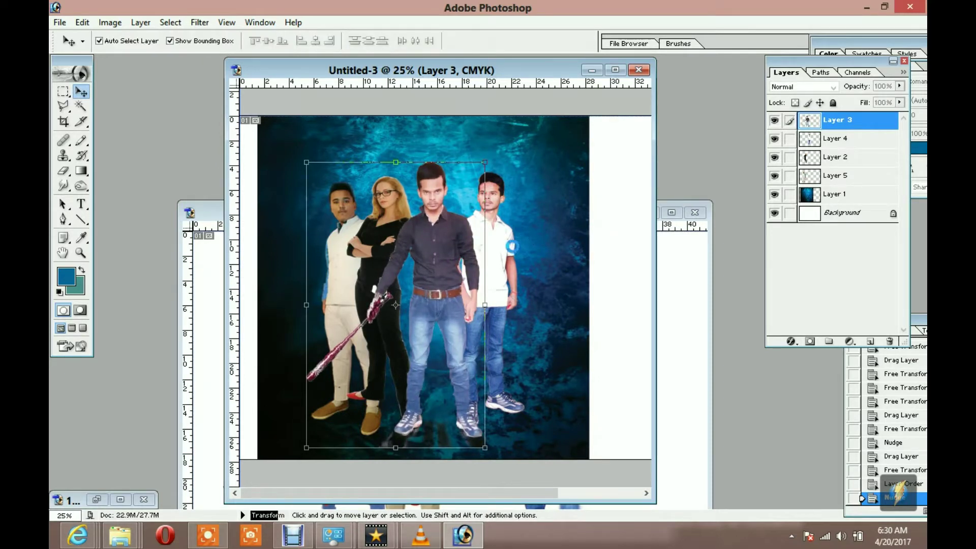
Step: Select the woman's layer, then the white-shirt man's layer
{"action": "left_click", "coordinate": [804, 161]}
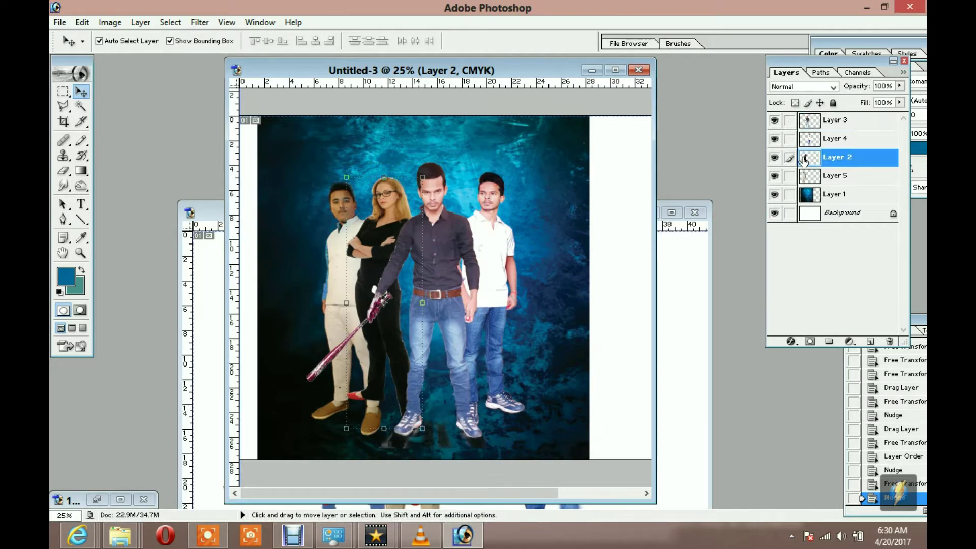
{"action": "left_click", "coordinate": [506, 244]}
{"action": "key", "text": "Right"}
{"action": "key", "text": "Right"}
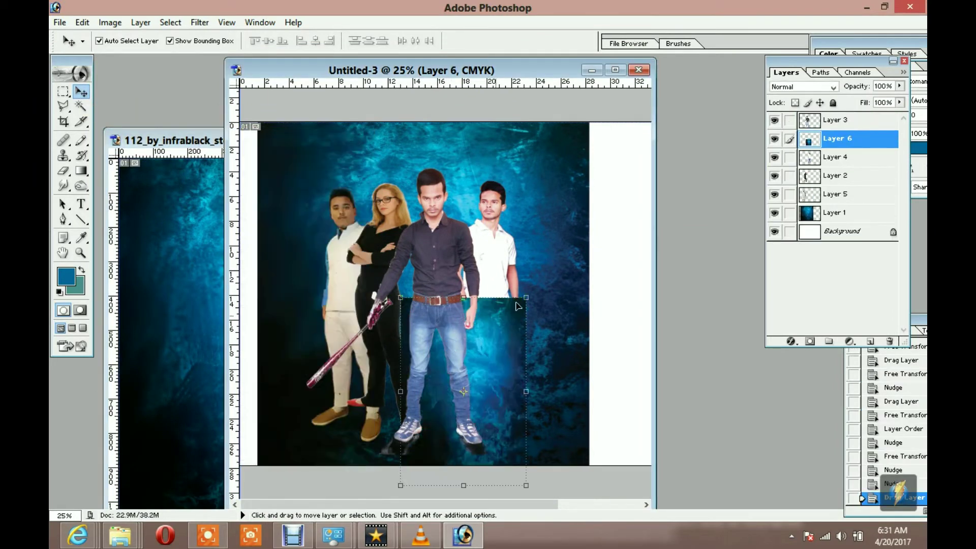
Step: Stretch the Layer 6 texture over the lower poster and move it above all figures
{"action": "left_click_drag", "start_coordinate": [529, 296], "coordinate": [588, 277]}
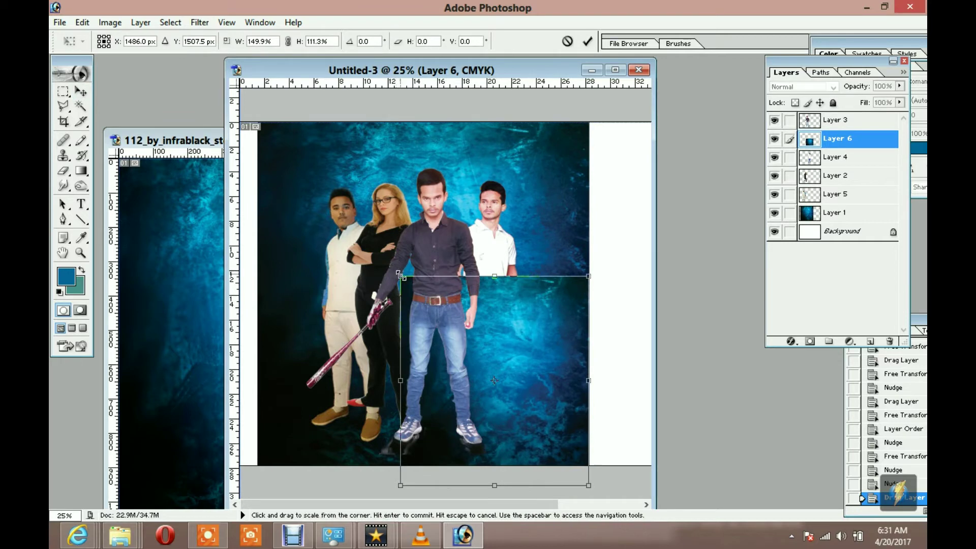
{"action": "mouse_move", "coordinate": [320, 264]}
{"action": "left_mouse_down"}
{"action": "mouse_move", "coordinate": [261, 251]}
{"action": "mouse_move", "coordinate": [254, 259]}
{"action": "mouse_move", "coordinate": [271, 260]}
{"action": "left_mouse_up"}
{"action": "left_click", "coordinate": [588, 42]}
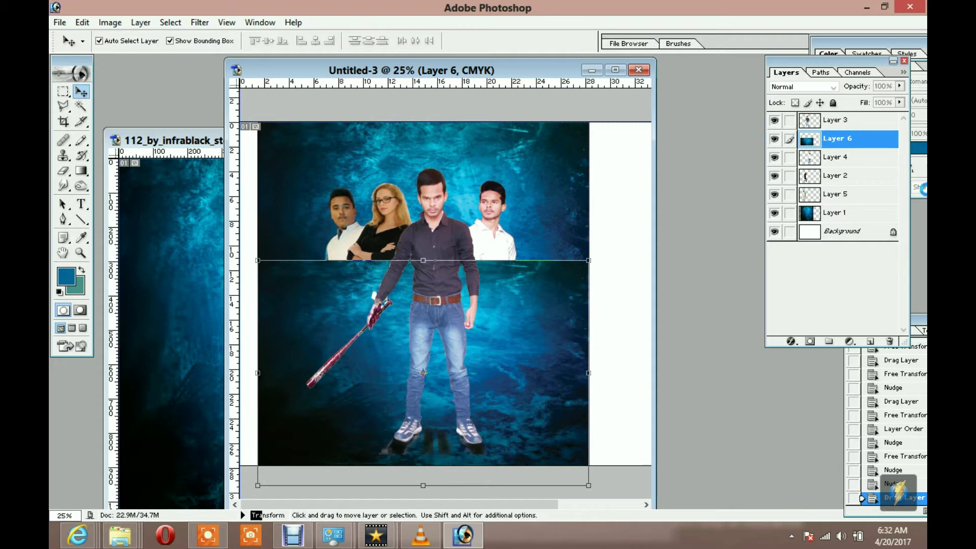
{"action": "mouse_move", "coordinate": [834, 139]}
{"action": "left_mouse_down"}
{"action": "mouse_move", "coordinate": [834, 147]}
{"action": "mouse_move", "coordinate": [834, 121]}
{"action": "left_mouse_up"}
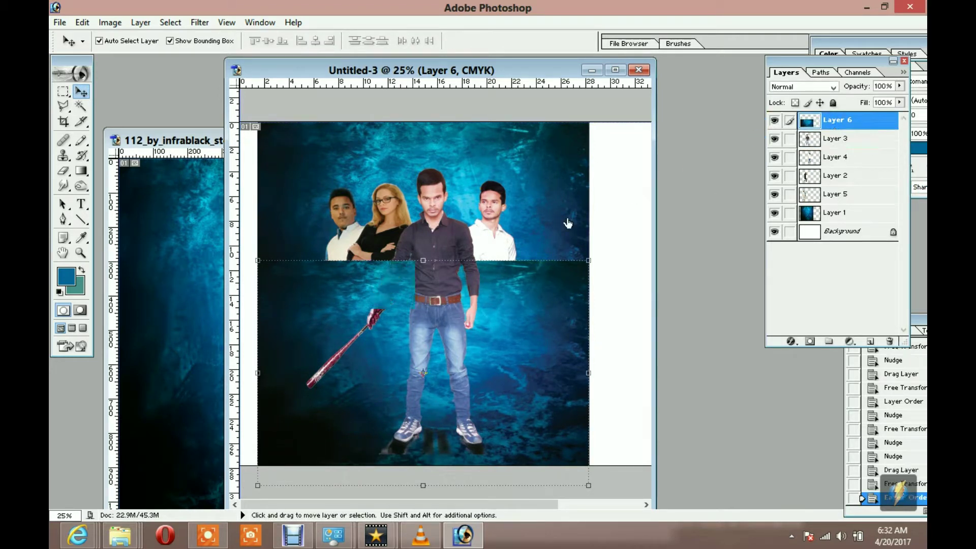
{"action": "left_click", "coordinate": [64, 175]}
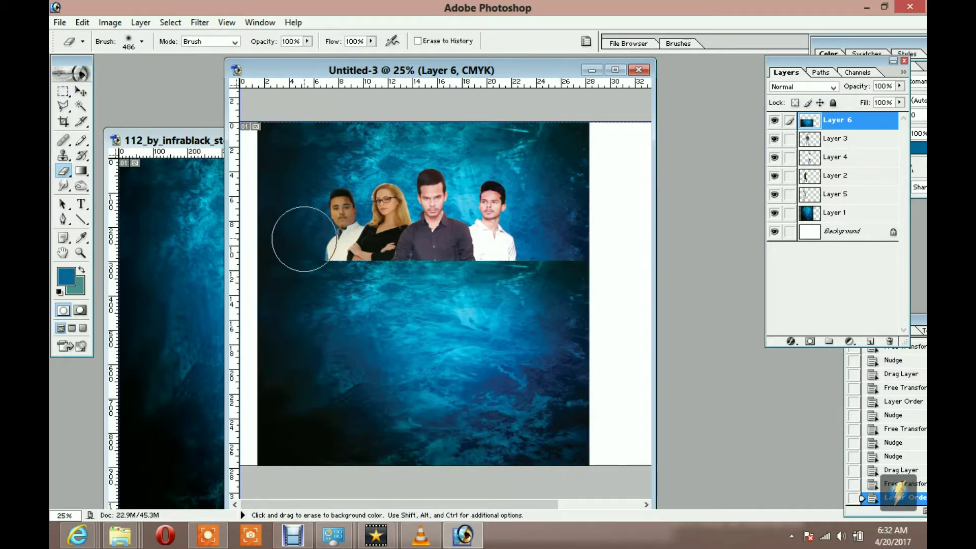
Step: Erase the lower texture with an 868 px eraser, undoing the stray belt strokes
{"action": "right_click", "coordinate": [414, 254]}
{"action": "left_click_drag", "start_coordinate": [545, 278], "coordinate": [555, 279]}
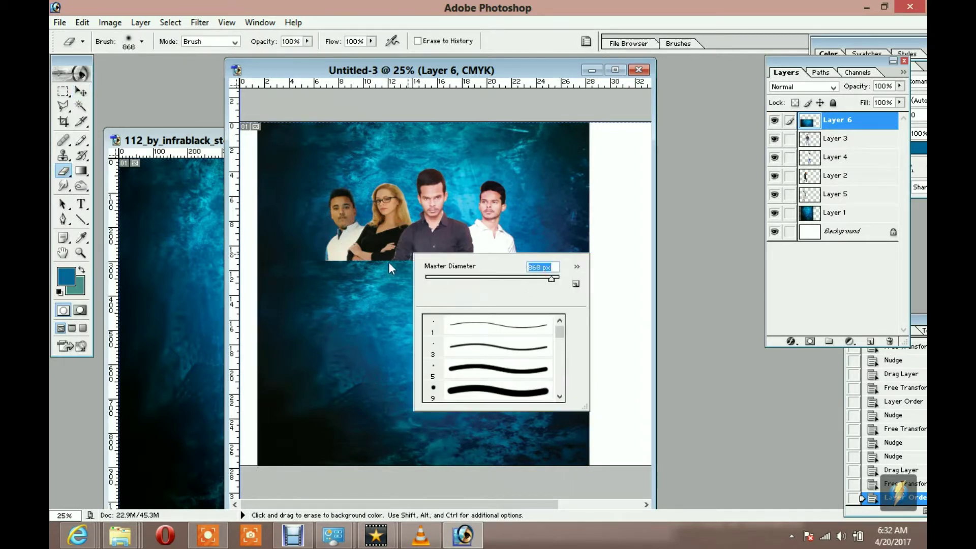
{"action": "mouse_move", "coordinate": [389, 261]}
{"action": "left_mouse_down"}
{"action": "mouse_move", "coordinate": [325, 261]}
{"action": "mouse_move", "coordinate": [484, 257]}
{"action": "left_mouse_up"}
{"action": "left_click", "coordinate": [472, 264]}
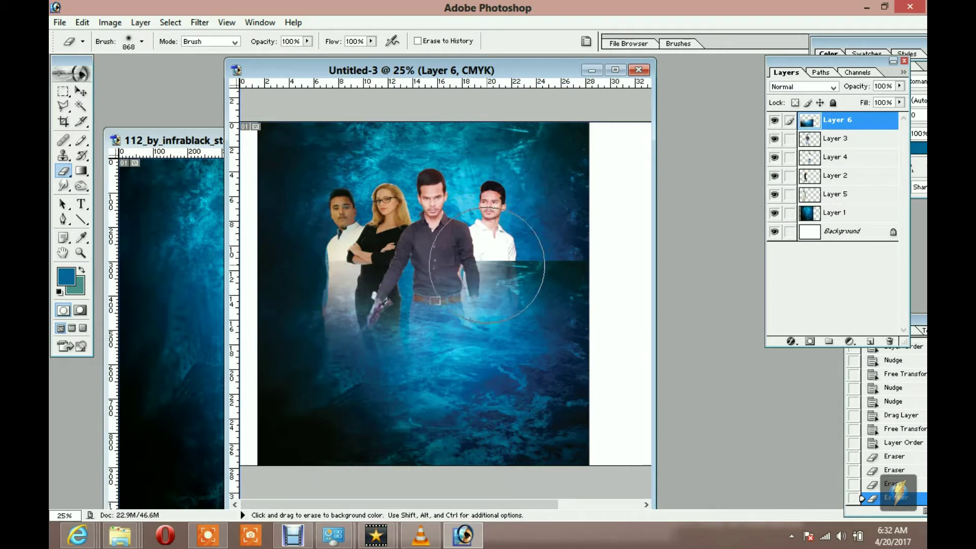
{"action": "key", "text": "v"}
{"action": "key", "text": "ctrl+alt+z"}
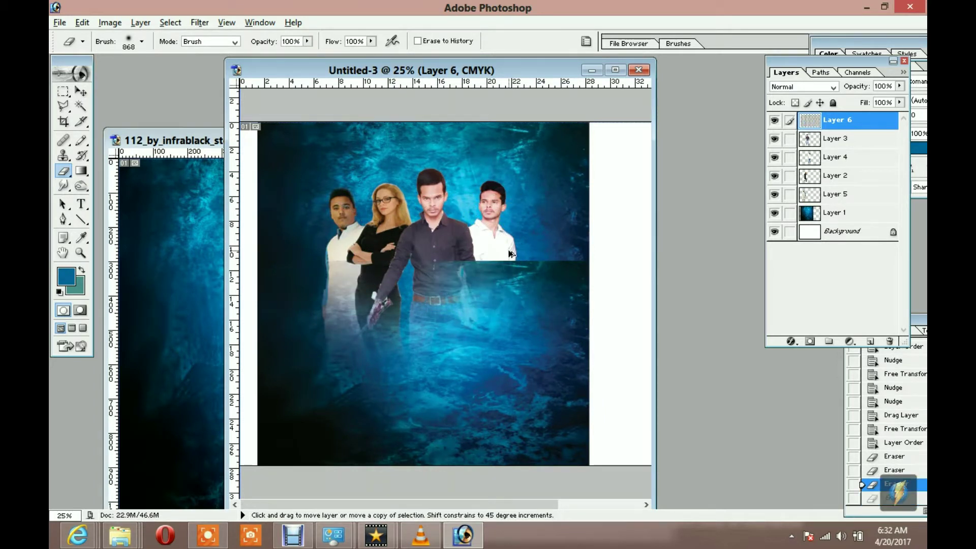
{"action": "key", "text": "ctrl+alt+z"}
{"action": "key", "text": "e"}
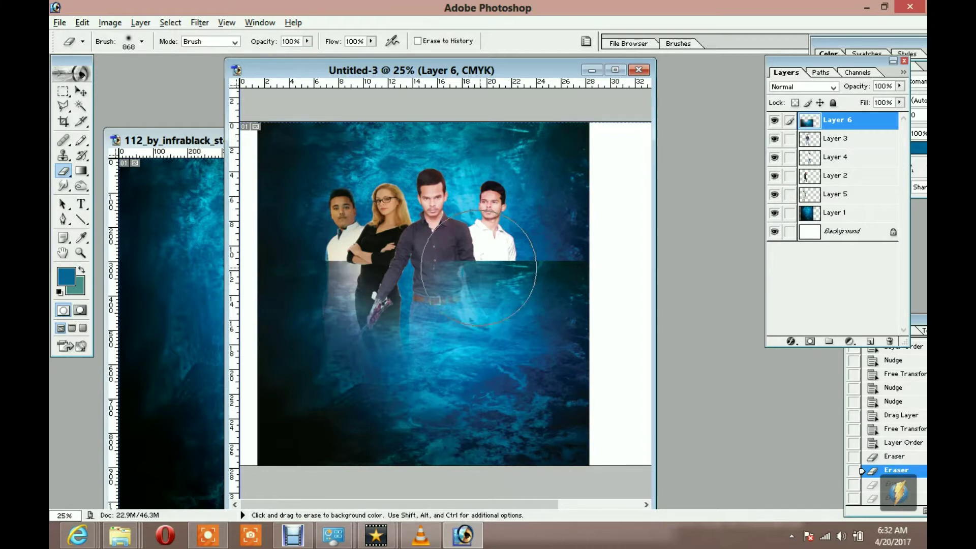
{"action": "key", "text": "ctrl+alt+z"}
Step: With a 723 px eraser, reveal the man's shirt and the left figures' lower bodies
{"action": "right_click", "coordinate": [464, 288]}
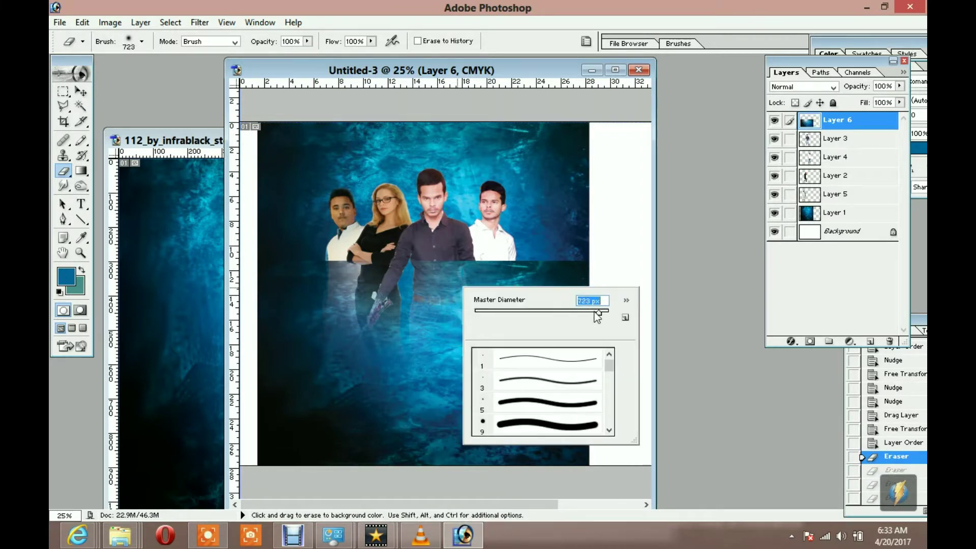
{"action": "key", "text": "Return"}
{"action": "left_click_drag", "start_coordinate": [401, 280], "coordinate": [488, 290]}
{"action": "mouse_move", "coordinate": [356, 285]}
{"action": "left_mouse_down"}
{"action": "mouse_move", "coordinate": [545, 272]}
{"action": "mouse_move", "coordinate": [552, 259]}
{"action": "left_mouse_up"}
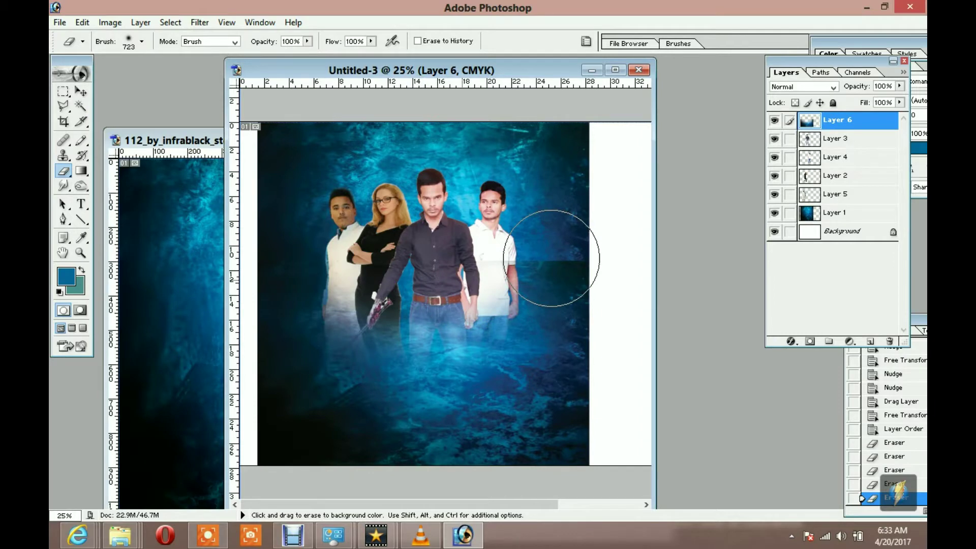
{"action": "left_click", "coordinate": [552, 259]}
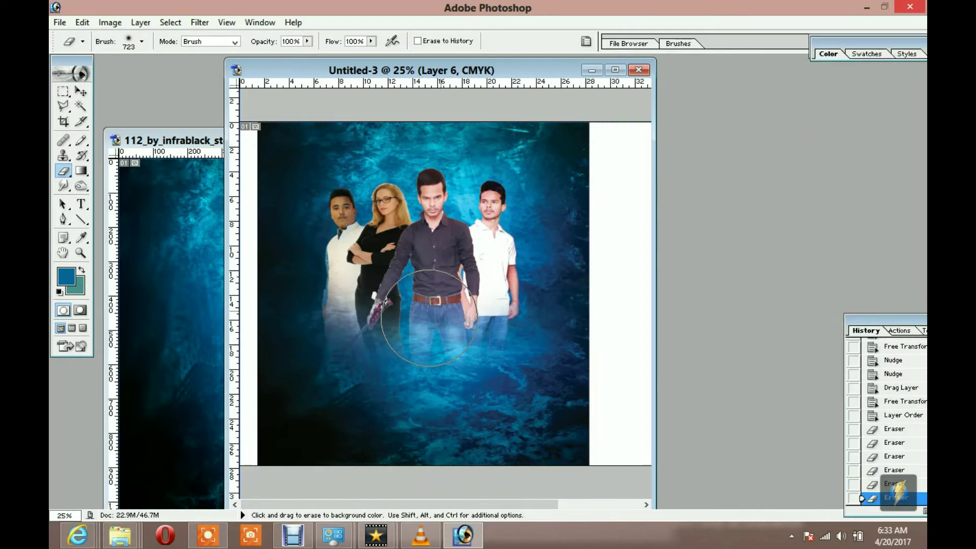
{"action": "left_click", "coordinate": [616, 70]}
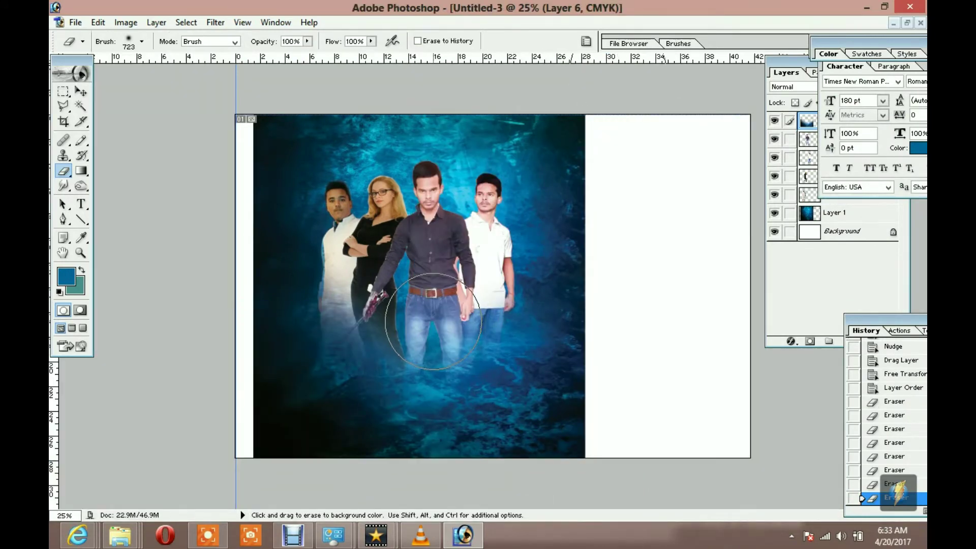
Step: Clear fog over the figures' legs, then soften it with a 302 px eraser
{"action": "mouse_move", "coordinate": [394, 302]}
{"action": "left_mouse_down"}
{"action": "mouse_move", "coordinate": [335, 275]}
{"action": "mouse_move", "coordinate": [356, 295]}
{"action": "left_mouse_up"}
{"action": "left_click_drag", "start_coordinate": [345, 285], "coordinate": [366, 305]}
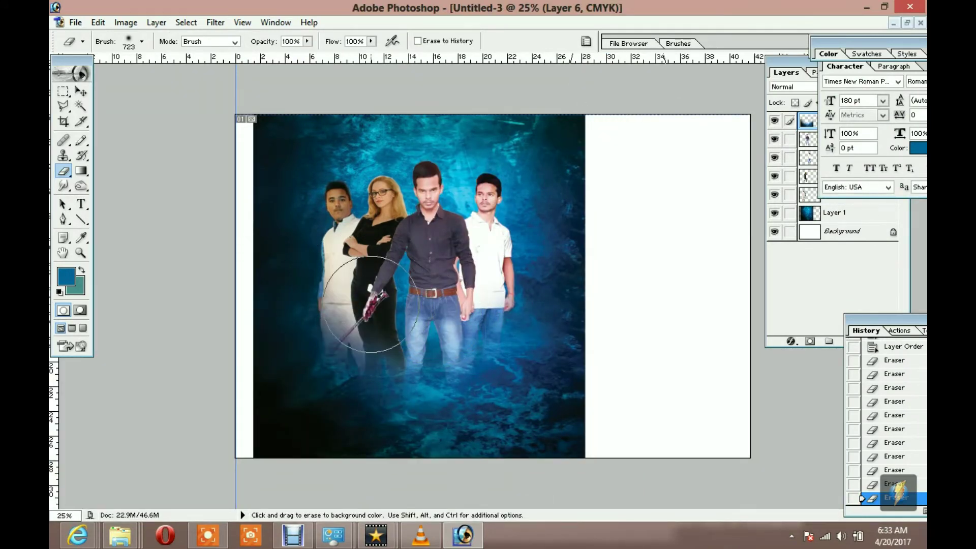
{"action": "left_click_drag", "start_coordinate": [445, 315], "coordinate": [452, 295]}
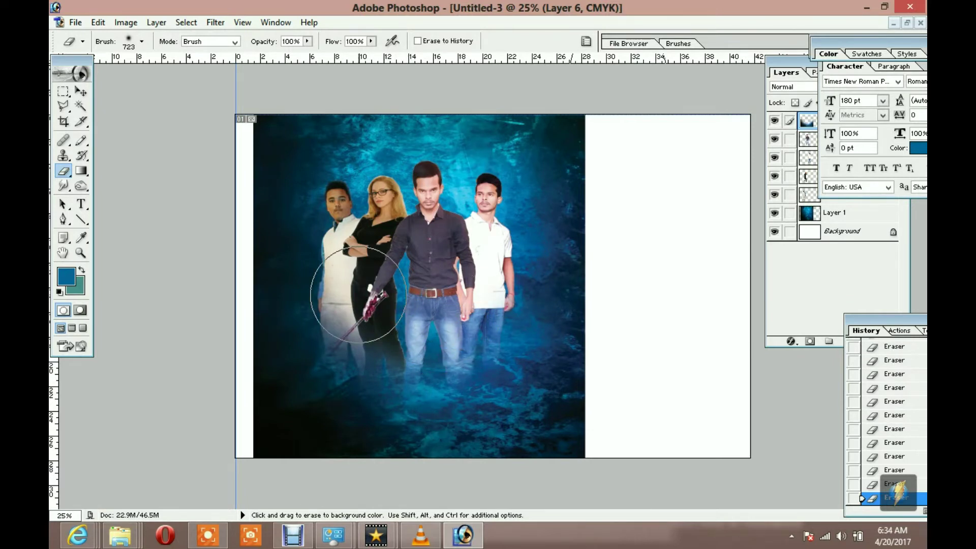
{"action": "key", "text": "ctrl+z"}
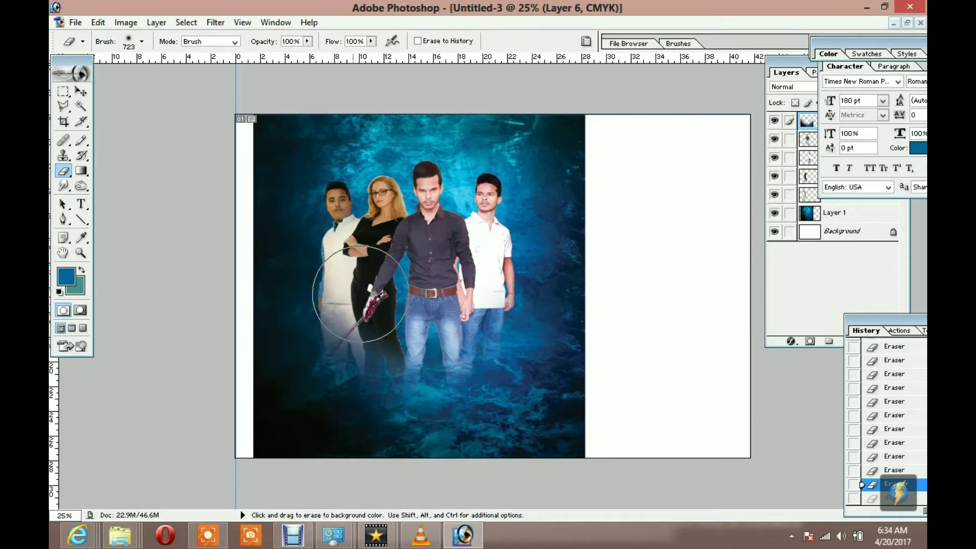
{"action": "mouse_move", "coordinate": [355, 279]}
{"action": "left_mouse_down"}
{"action": "mouse_move", "coordinate": [355, 295]}
{"action": "mouse_move", "coordinate": [354, 285]}
{"action": "left_mouse_up"}
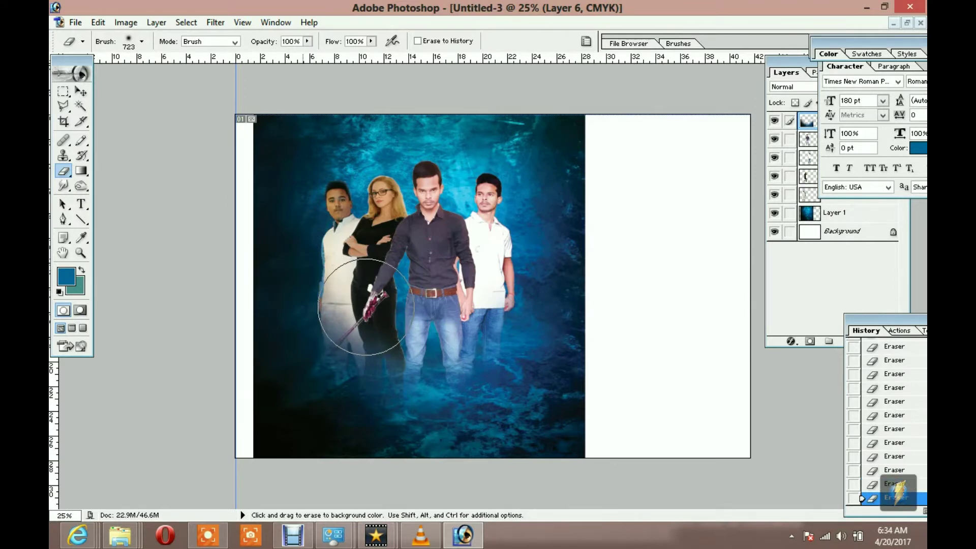
{"action": "key", "text": "ctrl+z"}
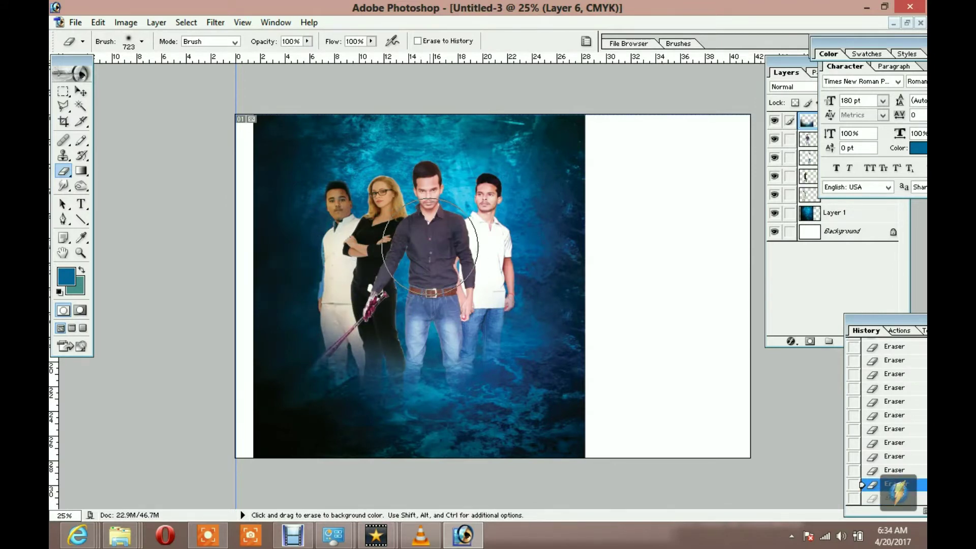
{"action": "right_click", "coordinate": [436, 246]}
{"action": "left_click_drag", "start_coordinate": [569, 268], "coordinate": [558, 276]}
{"action": "mouse_move", "coordinate": [369, 298]}
{"action": "left_mouse_down"}
{"action": "mouse_move", "coordinate": [361, 338]}
{"action": "mouse_move", "coordinate": [328, 298]}
{"action": "left_mouse_up"}
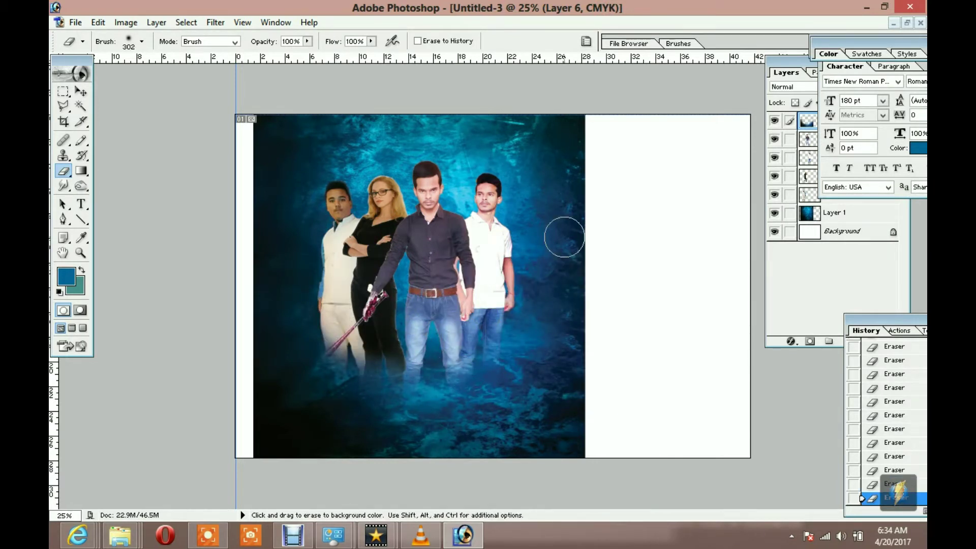
Step: Apply a vertical Motion Blur (angle -90°, distance 257 px) to the misty texture layer
{"action": "left_click", "coordinate": [216, 23]}
{"action": "left_click", "coordinate": [411, 165]}
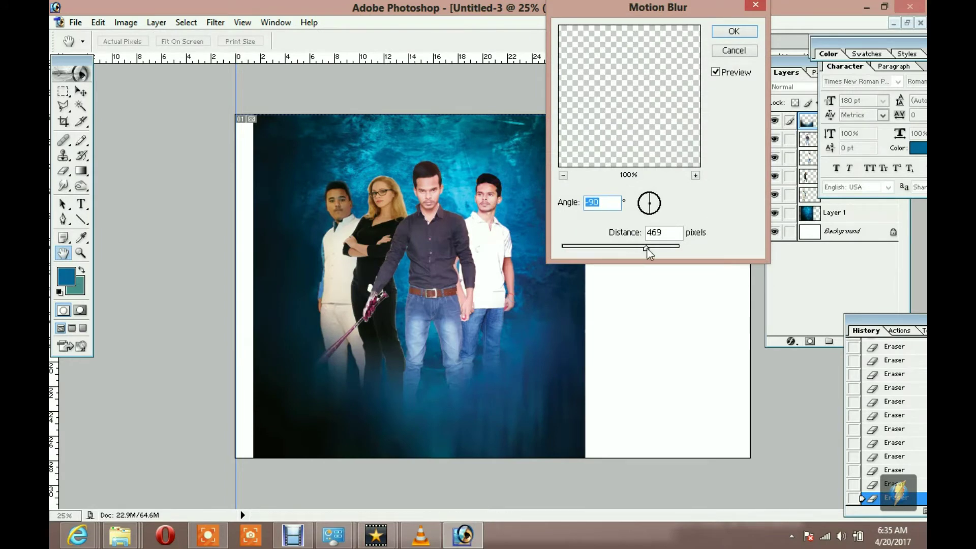
{"action": "left_click_drag", "start_coordinate": [647, 248], "coordinate": [630, 249]}
{"action": "left_click", "coordinate": [739, 32]}
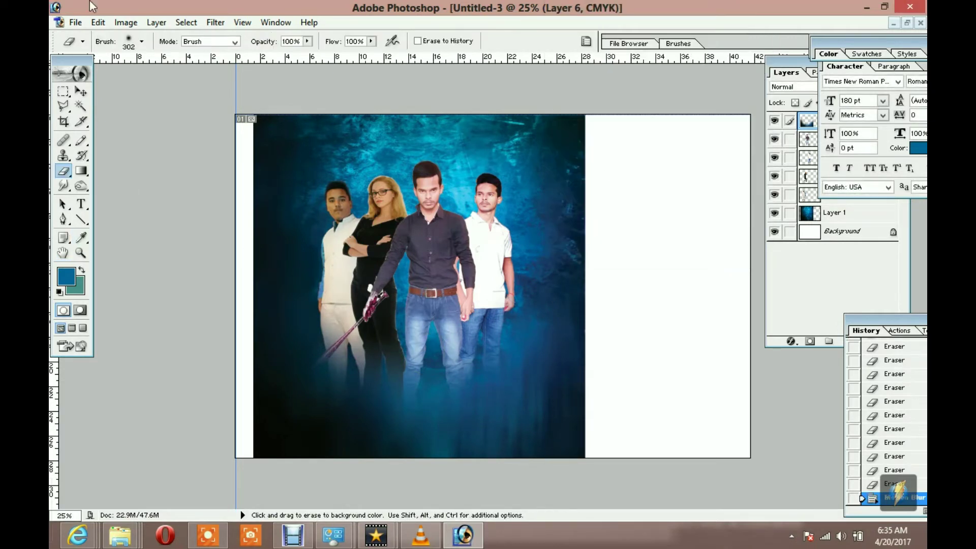
{"action": "left_click", "coordinate": [81, 92]}
Step: Nudge Layer 6 left, rotate it slightly clockwise and stretch its right edge wider
{"action": "left_click_drag", "start_coordinate": [407, 275], "coordinate": [404, 276]}
{"action": "left_click_drag", "start_coordinate": [588, 235], "coordinate": [595, 242]}
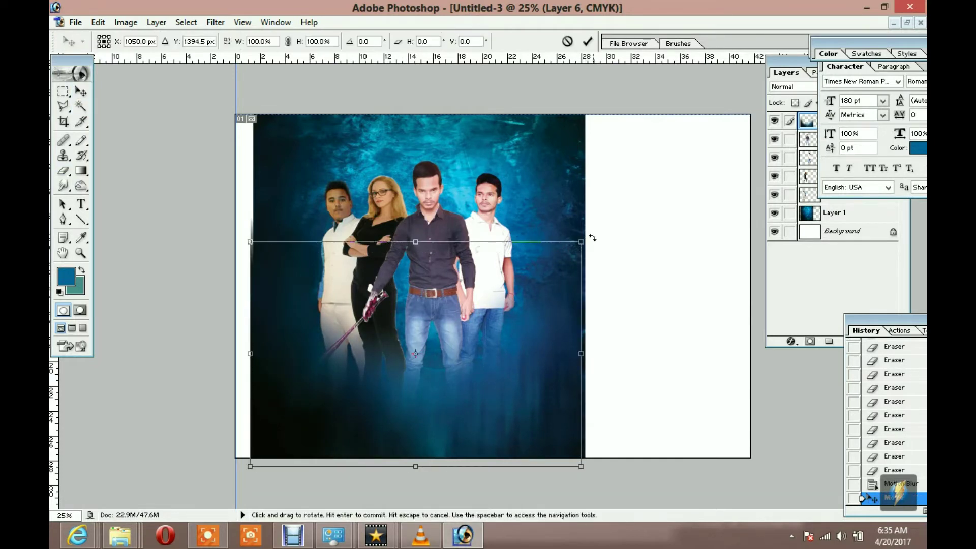
{"action": "left_click_drag", "start_coordinate": [588, 433], "coordinate": [594, 433]}
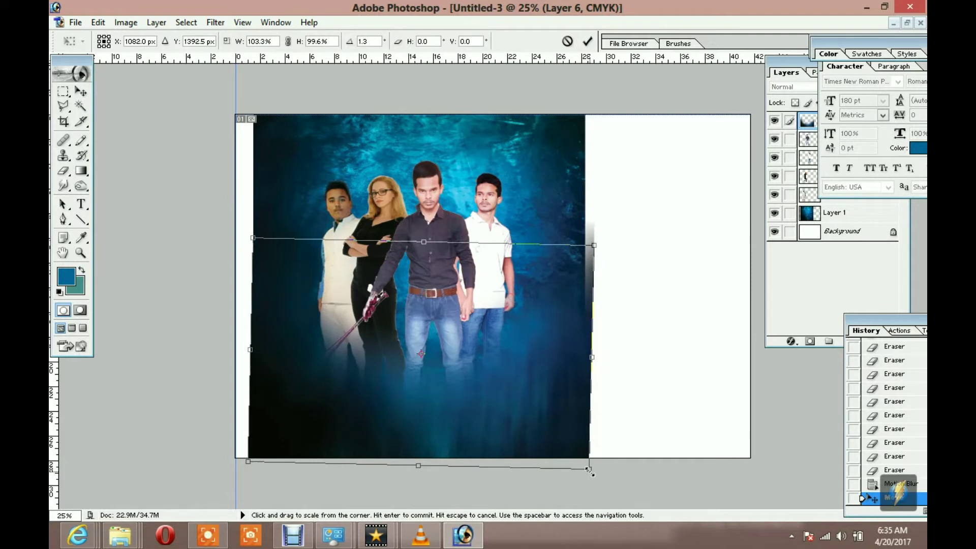
{"action": "left_click", "coordinate": [588, 41]}
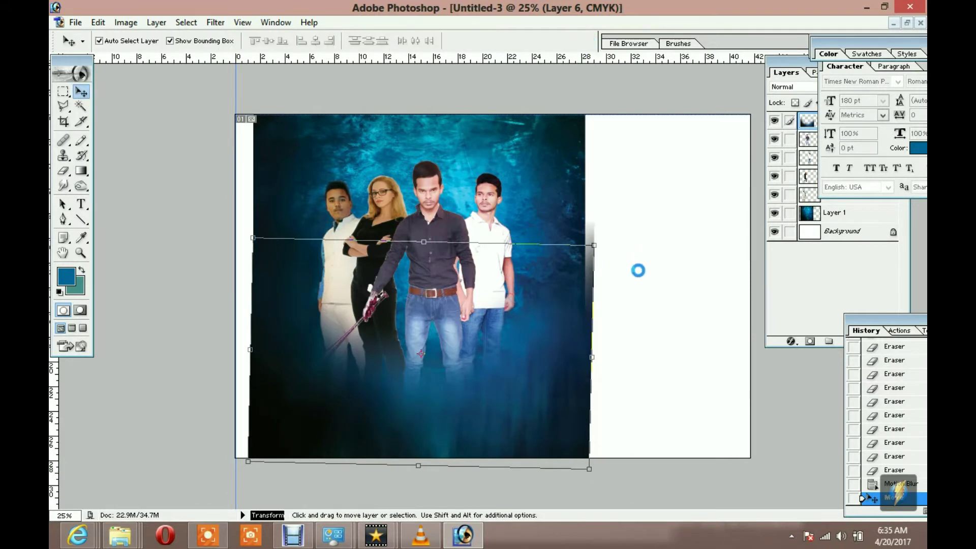
Step: Crop the canvas to the blue texture's edges, removing the white side strips
{"action": "left_click", "coordinate": [64, 122]}
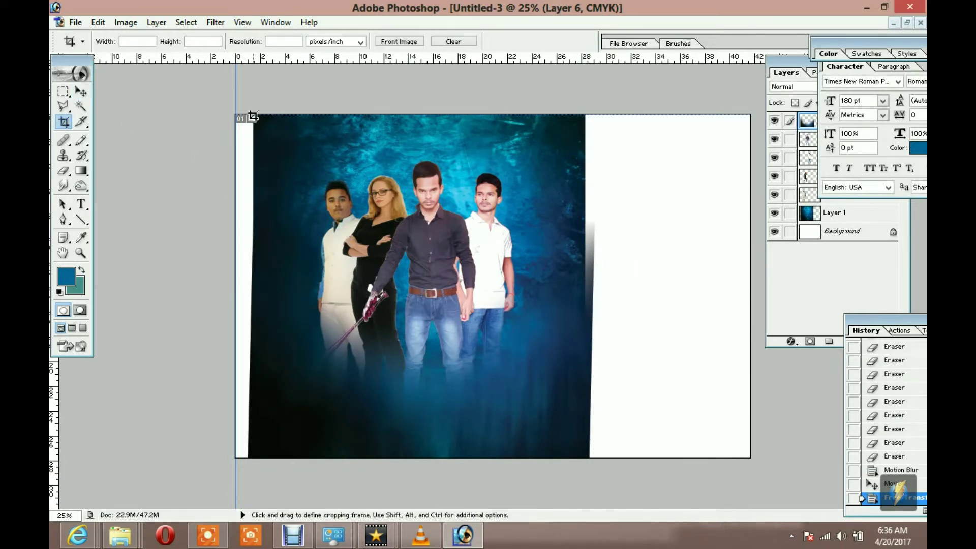
{"action": "left_click_drag", "start_coordinate": [427, 253], "coordinate": [589, 458]}
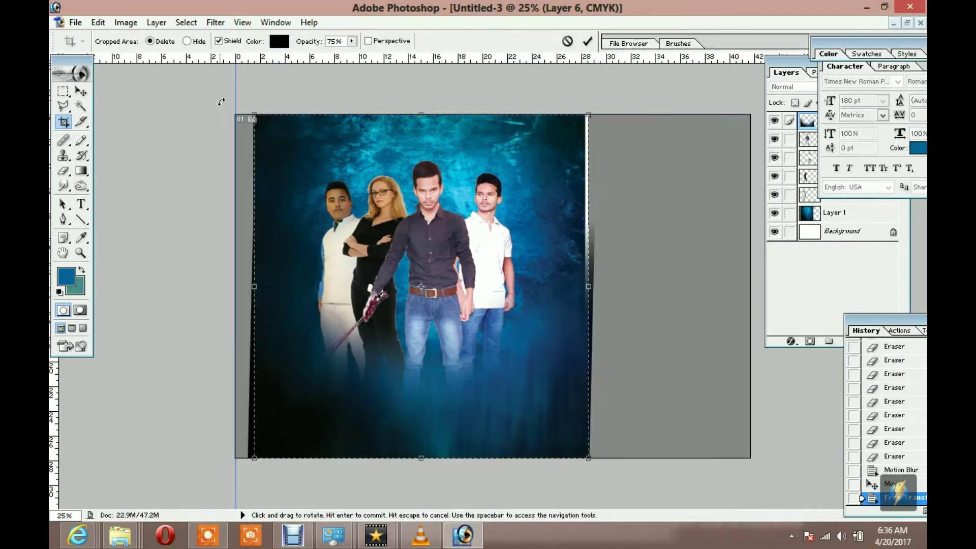
{"action": "left_click", "coordinate": [568, 41]}
{"action": "left_click_drag", "start_coordinate": [448, 265], "coordinate": [571, 403]}
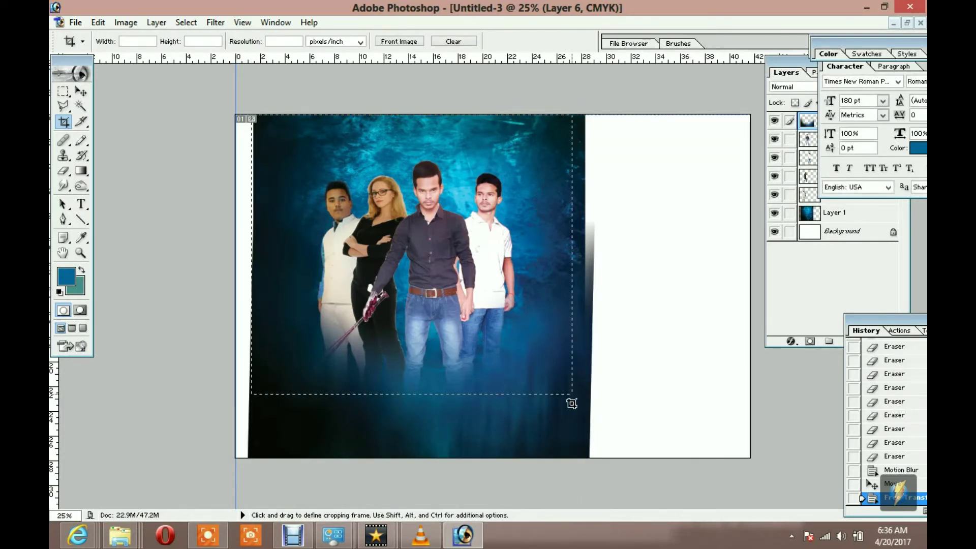
{"action": "left_click_drag", "start_coordinate": [589, 454], "coordinate": [585, 457]}
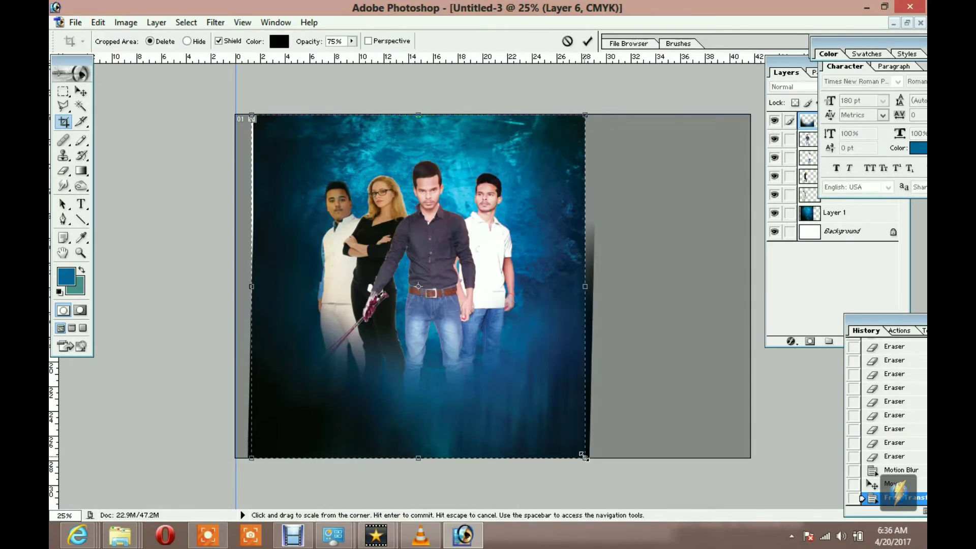
{"action": "key", "text": "Return"}
{"action": "left_click", "coordinate": [216, 22]}
{"action": "mouse_move", "coordinate": [157, 58]}
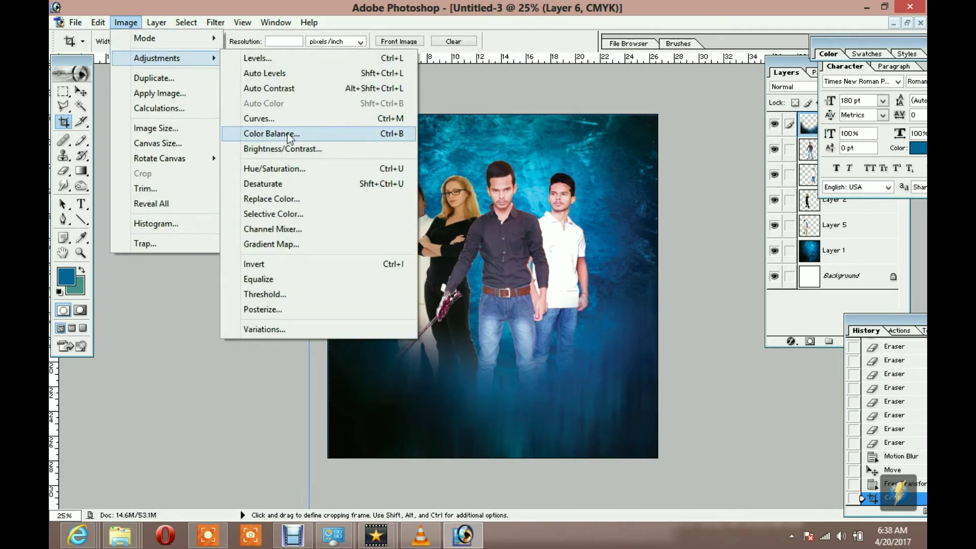
Step: Set the texture layer's midtone Color Balance to -45, -5, +75
{"action": "left_click", "coordinate": [288, 133]}
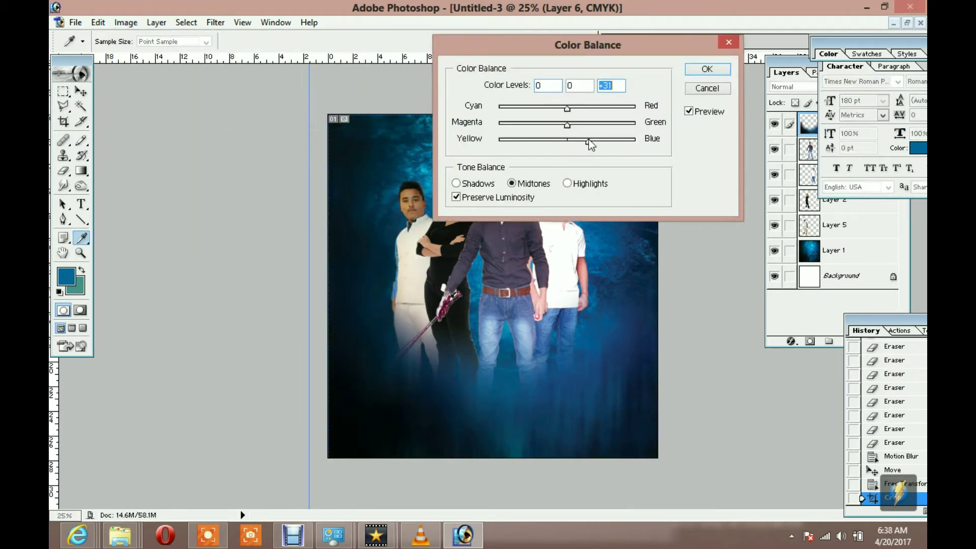
{"action": "left_click_drag", "start_coordinate": [617, 142], "coordinate": [618, 142]}
{"action": "mouse_move", "coordinate": [567, 108]}
{"action": "left_mouse_down"}
{"action": "mouse_move", "coordinate": [540, 109]}
{"action": "mouse_move", "coordinate": [564, 125]}
{"action": "mouse_move", "coordinate": [536, 109]}
{"action": "left_mouse_up"}
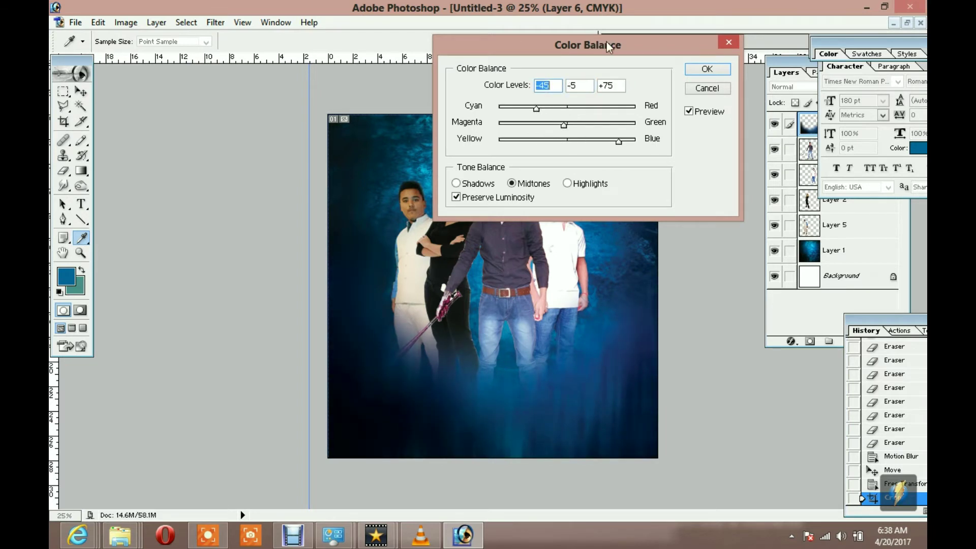
{"action": "left_click_drag", "start_coordinate": [605, 45], "coordinate": [746, 17]}
{"action": "left_click", "coordinate": [836, 45]}
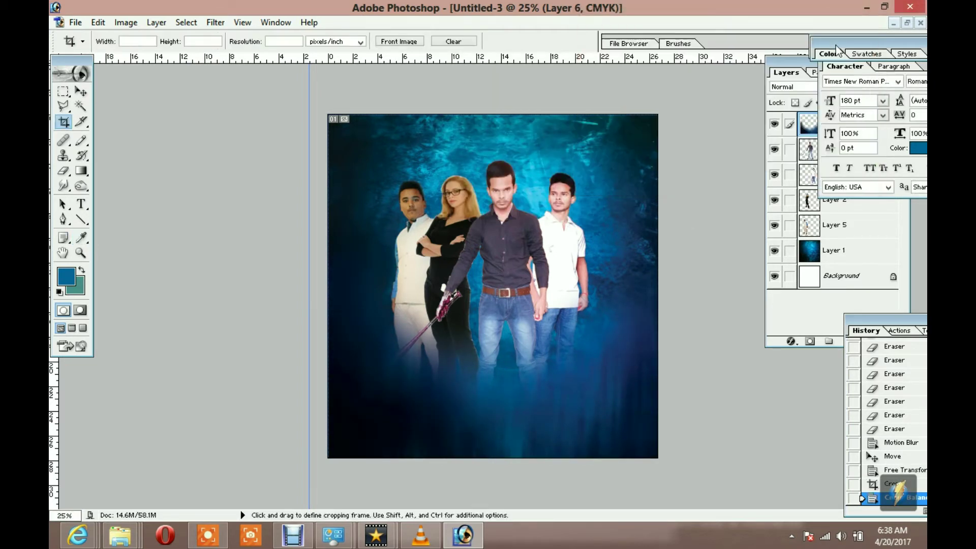
Step: Widen the white-shirted man's Layer 4 to about 103.6%
{"action": "left_click", "coordinate": [81, 91]}
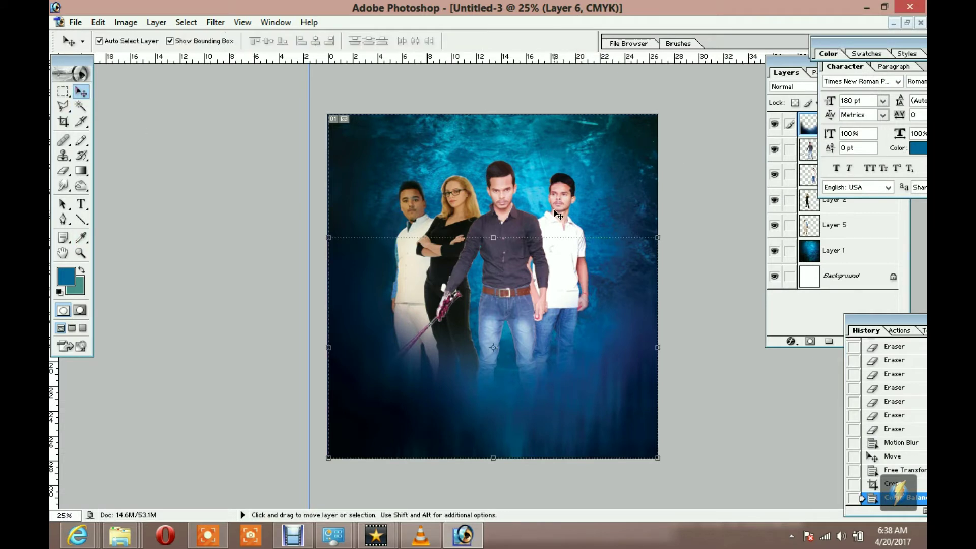
{"action": "left_click", "coordinate": [553, 208]}
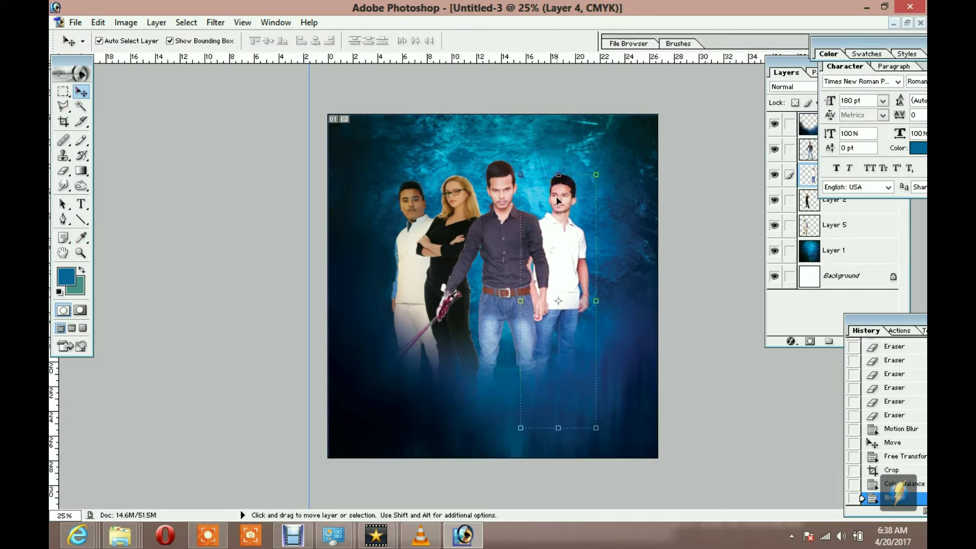
{"action": "left_click_drag", "start_coordinate": [596, 175], "coordinate": [599, 175]}
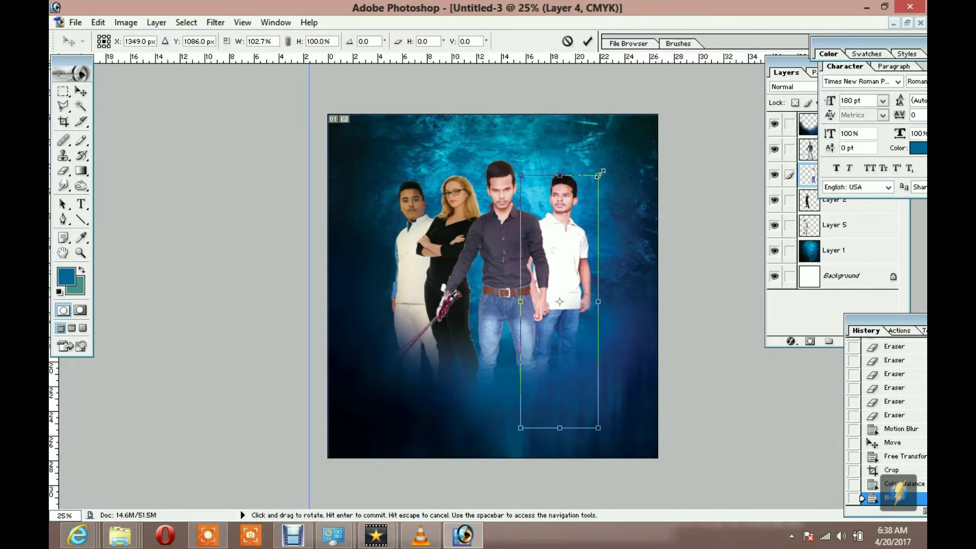
{"action": "left_click", "coordinate": [588, 41]}
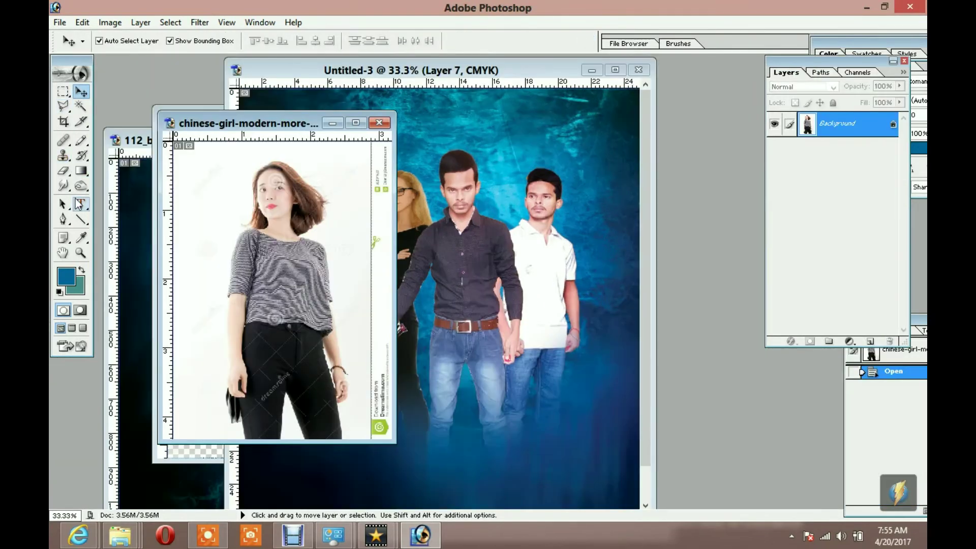
Step: Start the pen path at the girl's feet and trace up her left side and arm
{"action": "left_click", "coordinate": [300, 431]}
{"action": "left_click", "coordinate": [295, 420]}
{"action": "left_click", "coordinate": [299, 432]}
{"action": "left_click", "coordinate": [293, 406]}
{"action": "left_click", "coordinate": [287, 394]}
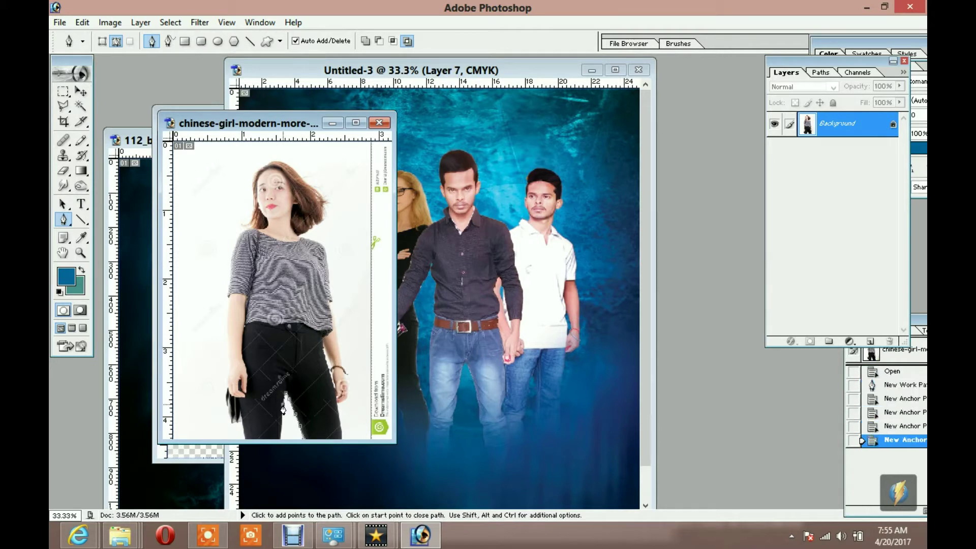
{"action": "left_click", "coordinate": [283, 416]}
{"action": "left_click", "coordinate": [283, 427]}
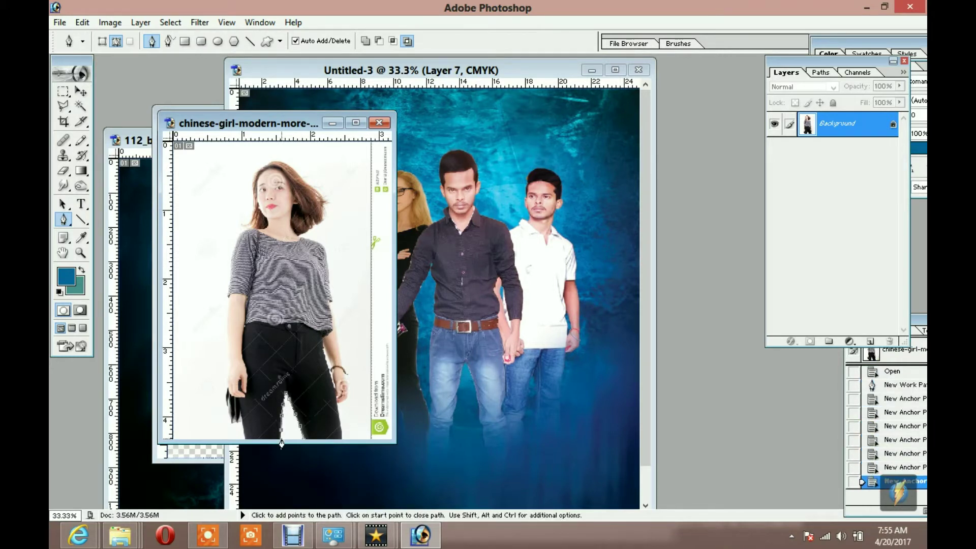
{"action": "left_click", "coordinate": [280, 440]}
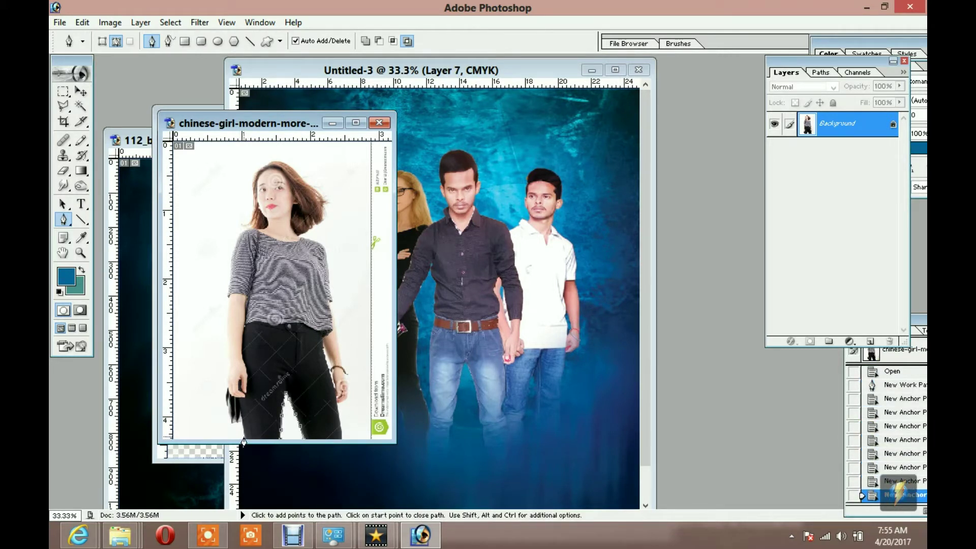
{"action": "left_click", "coordinate": [244, 442]}
{"action": "left_click", "coordinate": [233, 419]}
{"action": "left_click", "coordinate": [228, 389]}
{"action": "left_click", "coordinate": [229, 365]}
{"action": "left_click", "coordinate": [229, 342]}
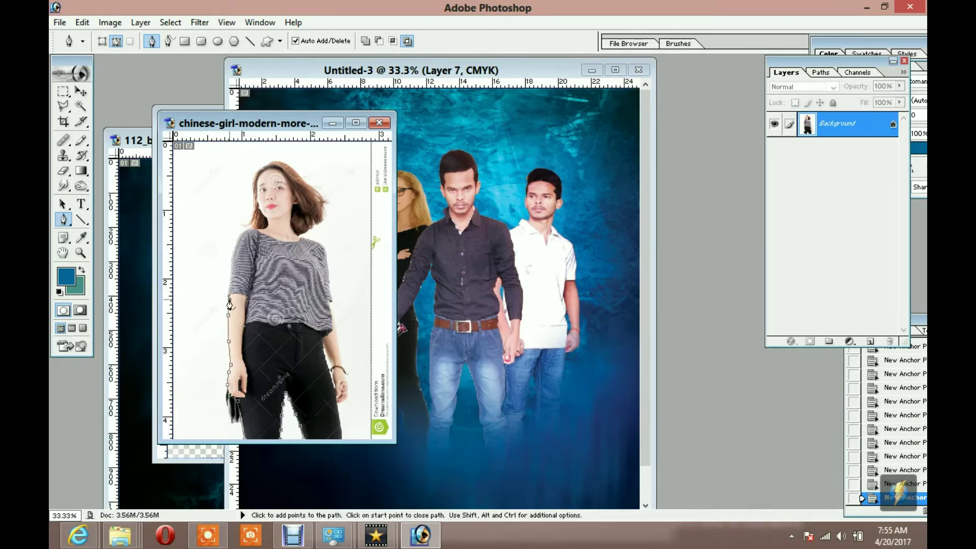
Step: Trace the path over the girl's shoulder, neck and hair, then down her right shoulder
{"action": "left_click", "coordinate": [356, 122]}
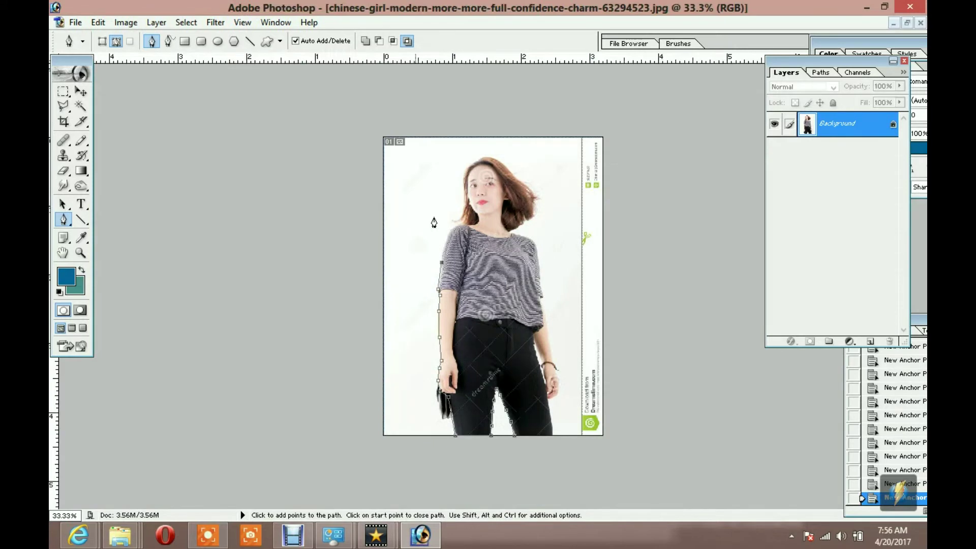
{"action": "key", "text": "ctrl+plus"}
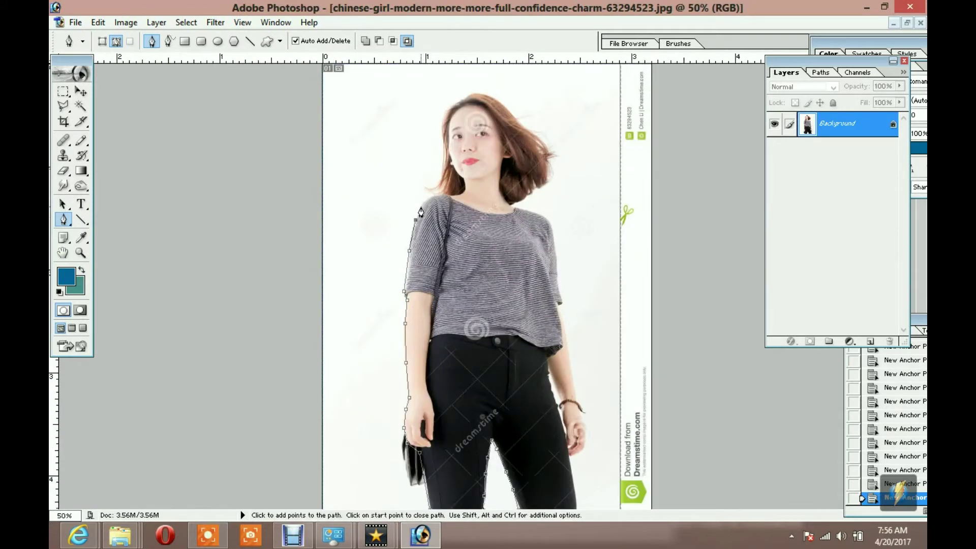
{"action": "left_click", "coordinate": [430, 200]}
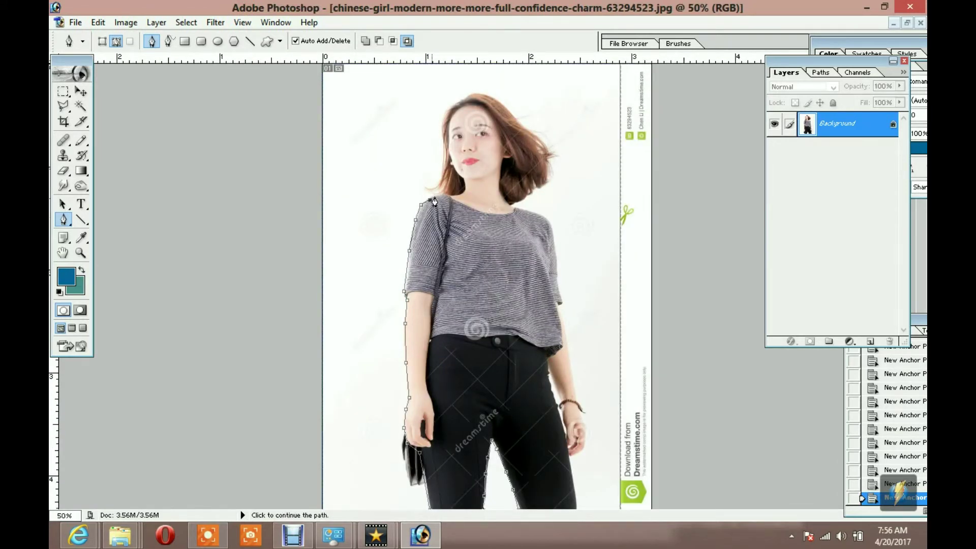
{"action": "left_click", "coordinate": [445, 166]}
{"action": "left_click", "coordinate": [445, 145]}
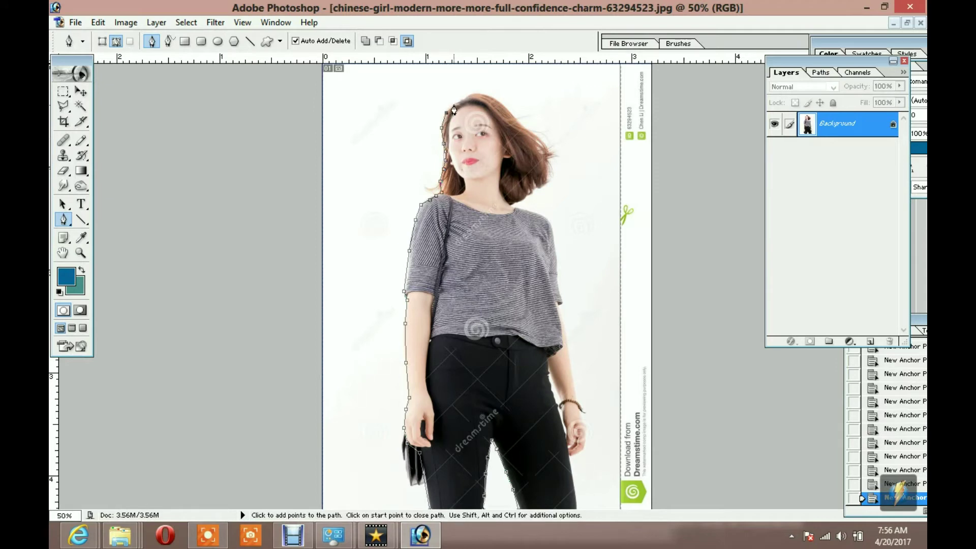
{"action": "left_click", "coordinate": [467, 96]}
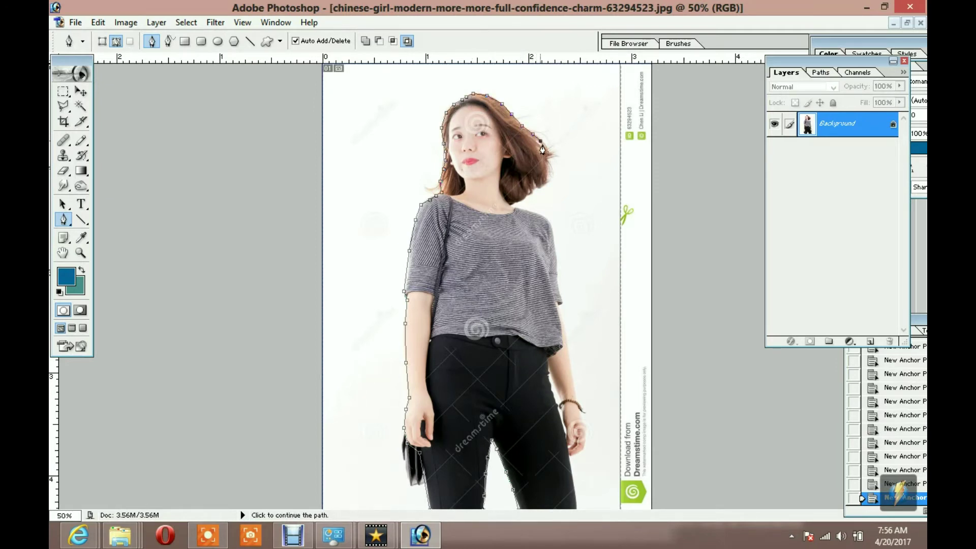
{"action": "left_click", "coordinate": [547, 164]}
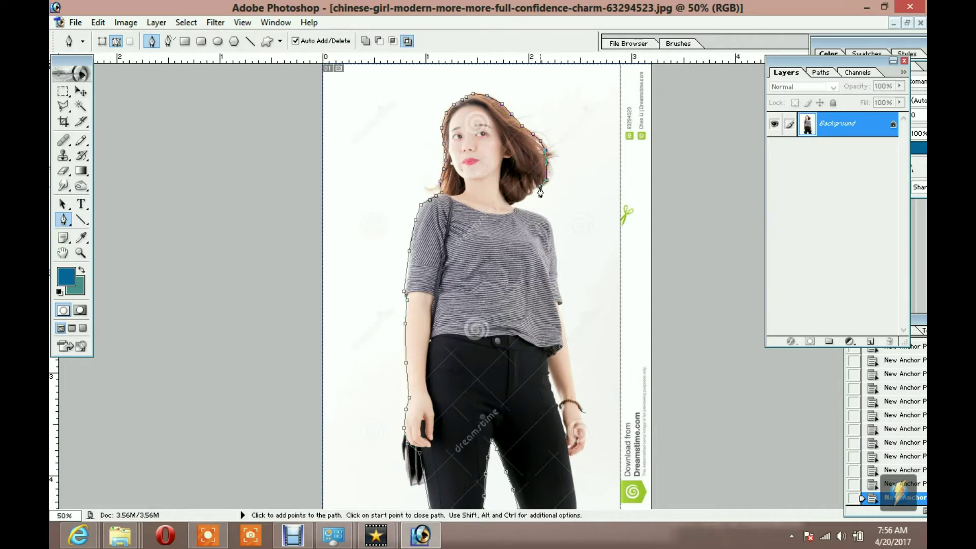
{"action": "left_click", "coordinate": [541, 186]}
{"action": "left_click", "coordinate": [518, 205]}
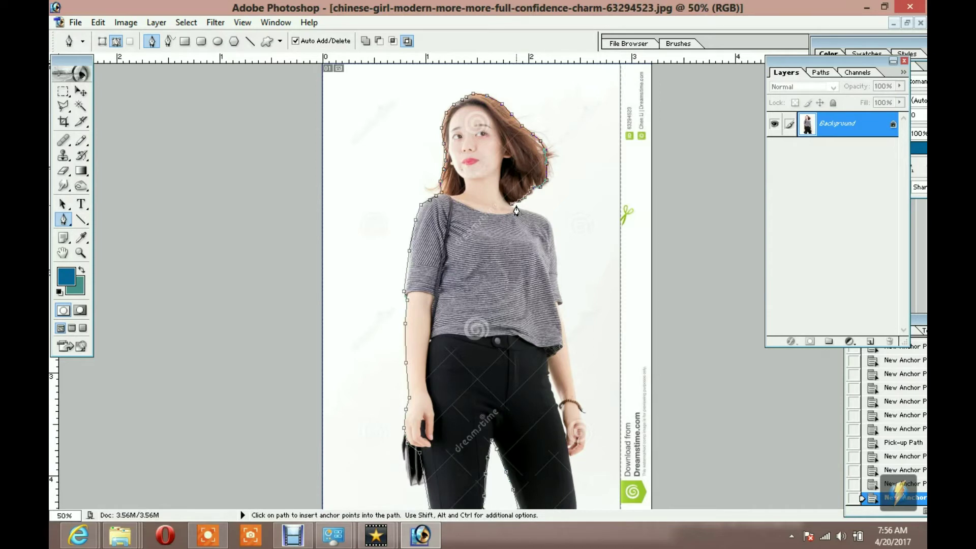
{"action": "left_click", "coordinate": [527, 211]}
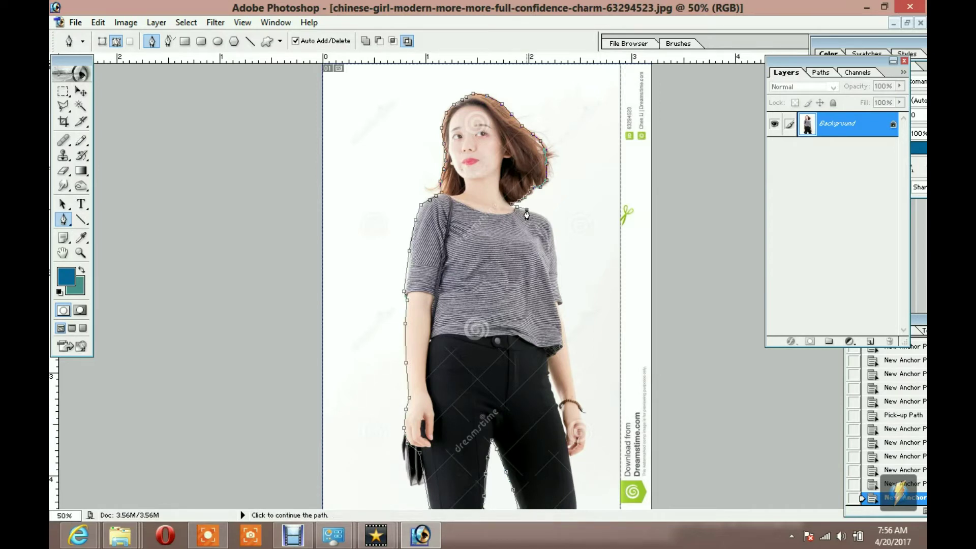
{"action": "left_click", "coordinate": [543, 218]}
{"action": "left_click", "coordinate": [554, 239]}
{"action": "left_click", "coordinate": [556, 253]}
Step: Trace the girl's right arm, wrist and hand, then close the path at its start point
{"action": "left_click", "coordinate": [562, 305]}
{"action": "left_click", "coordinate": [558, 308]}
{"action": "key", "text": "ctrl+plus"}
{"action": "key", "text": "ctrl+plus"}
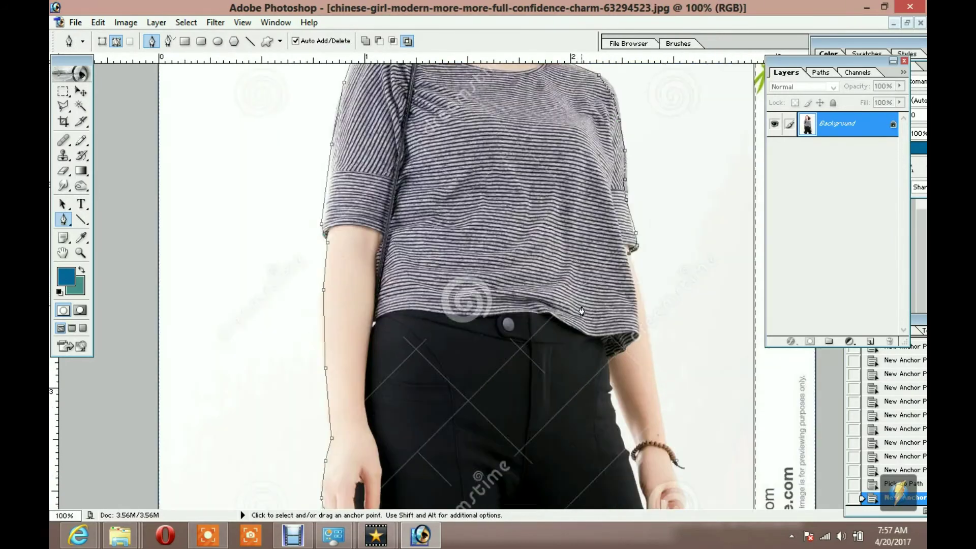
{"action": "left_click", "coordinate": [630, 264]}
{"action": "left_click", "coordinate": [631, 261]}
{"action": "left_click", "coordinate": [639, 287]}
{"action": "left_click", "coordinate": [645, 313]}
{"action": "left_click", "coordinate": [650, 349]}
{"action": "left_click", "coordinate": [656, 380]}
{"action": "left_click", "coordinate": [660, 407]}
{"action": "left_click", "coordinate": [664, 423]}
{"action": "left_click", "coordinate": [666, 439]}
{"action": "left_click", "coordinate": [670, 450]}
{"action": "left_click", "coordinate": [675, 459]}
{"action": "left_click", "coordinate": [676, 462]}
{"action": "left_click", "coordinate": [673, 463]}
{"action": "left_click", "coordinate": [675, 475]}
{"action": "scroll", "coordinate": [676, 407], "scroll_direction": "down", "scroll_amount": 5}
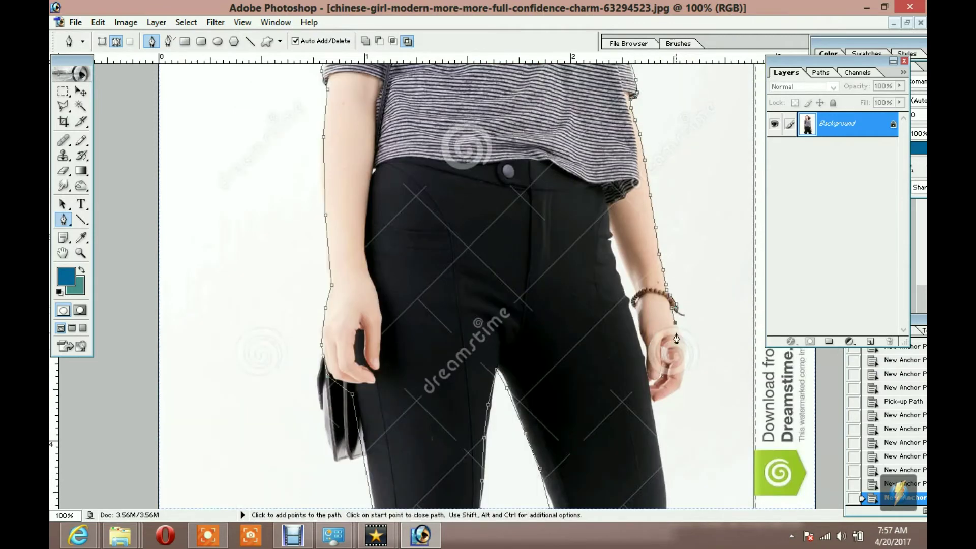
{"action": "left_click", "coordinate": [681, 332]}
{"action": "left_click", "coordinate": [688, 349]}
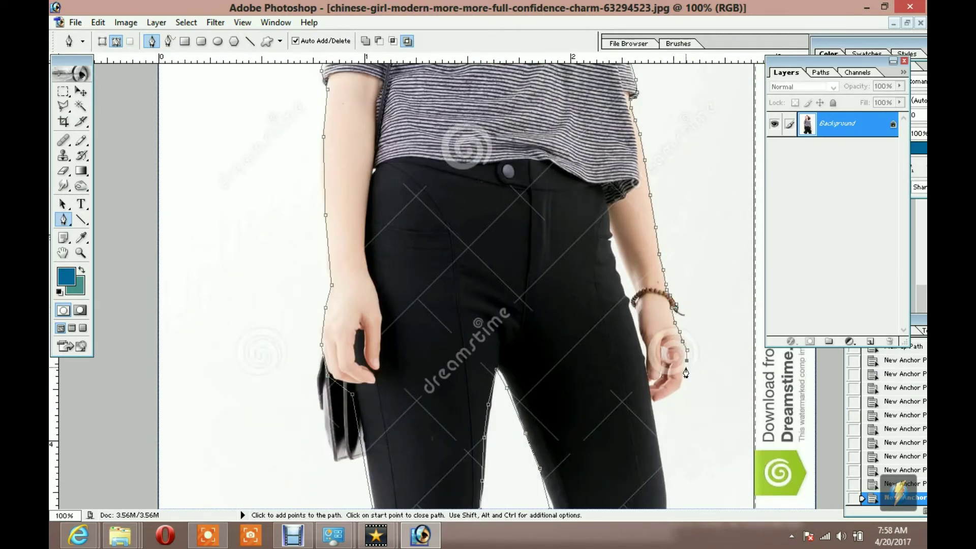
{"action": "left_click", "coordinate": [682, 381]}
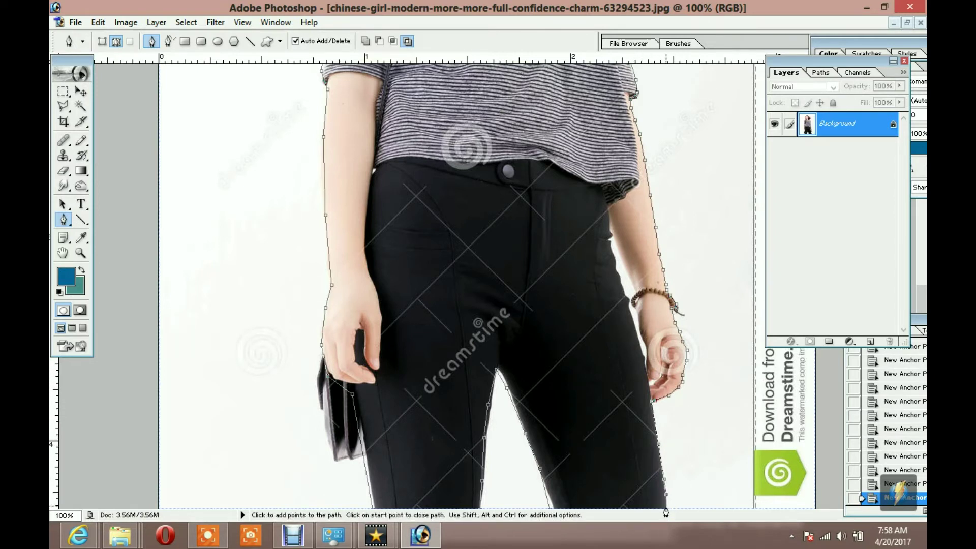
{"action": "left_click", "coordinate": [552, 508]}
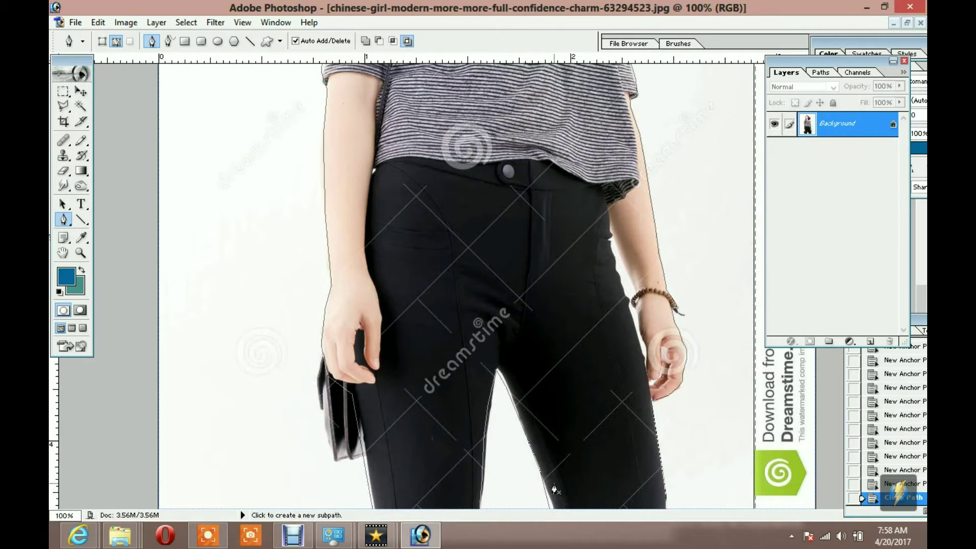
Step: Convert the closed girl outline path into a selection and zoom in on her face
{"action": "right_click", "coordinate": [469, 286]}
{"action": "left_click", "coordinate": [501, 353]}
{"action": "left_click", "coordinate": [456, 202]}
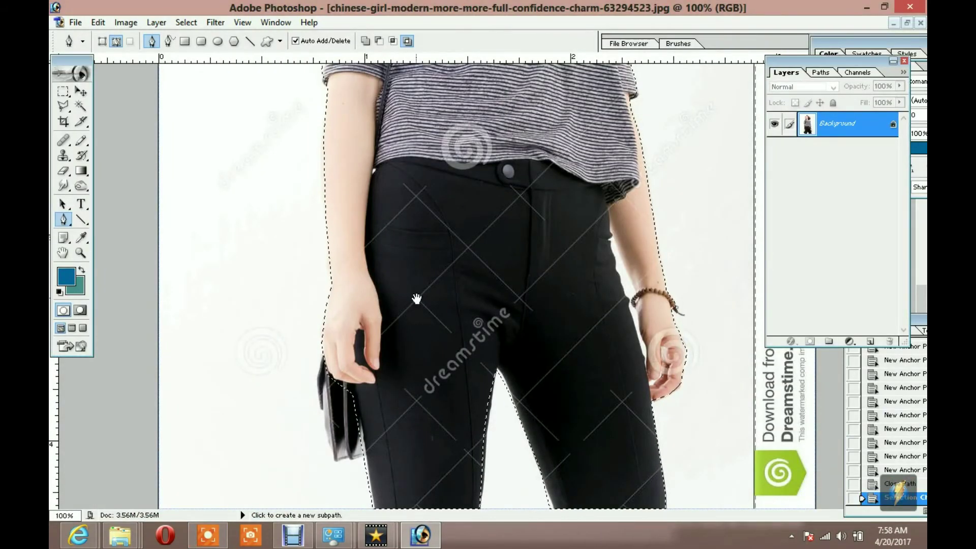
{"action": "left_click", "coordinate": [417, 299], "text": "alt"}
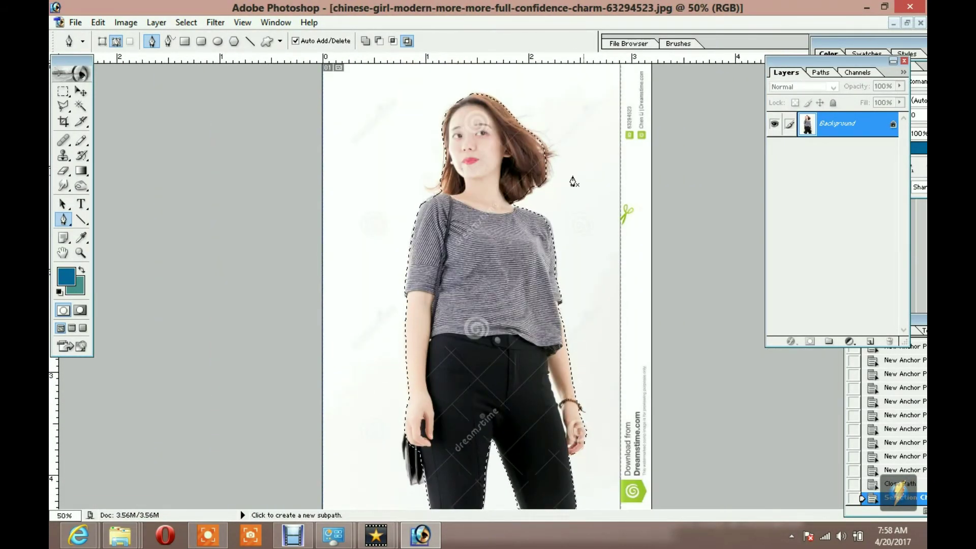
{"action": "left_click", "coordinate": [491, 182], "text": "ctrl+alt"}
{"action": "left_click", "coordinate": [490, 181], "text": "ctrl"}
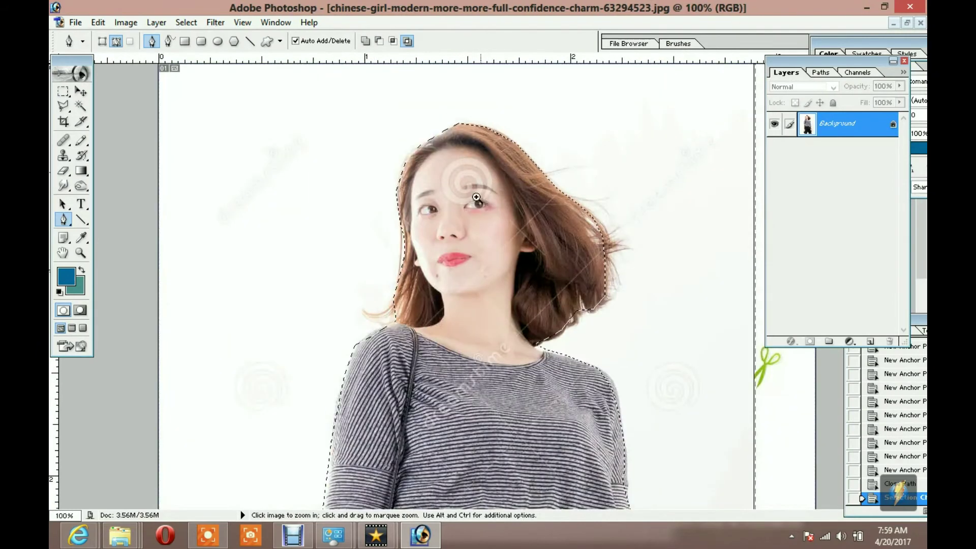
{"action": "left_click", "coordinate": [478, 203], "text": "ctrl"}
Step: Clone clean skin over the watermark swirl on the girl's forehead
{"action": "key", "text": "e"}
{"action": "left_click", "coordinate": [63, 156]}
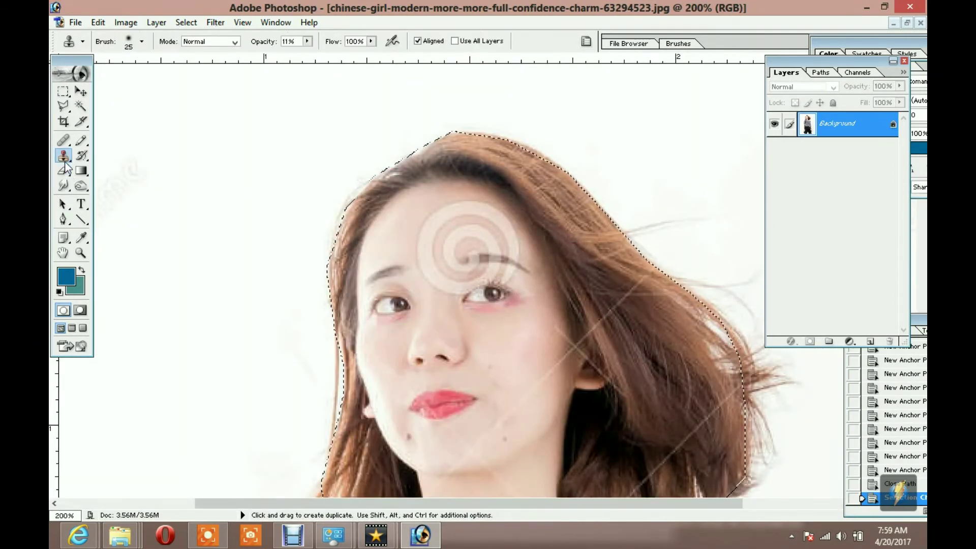
{"action": "left_click", "coordinate": [426, 237], "text": "alt"}
{"action": "left_click_drag", "start_coordinate": [436, 223], "coordinate": [458, 213]}
{"action": "left_click", "coordinate": [458, 213]}
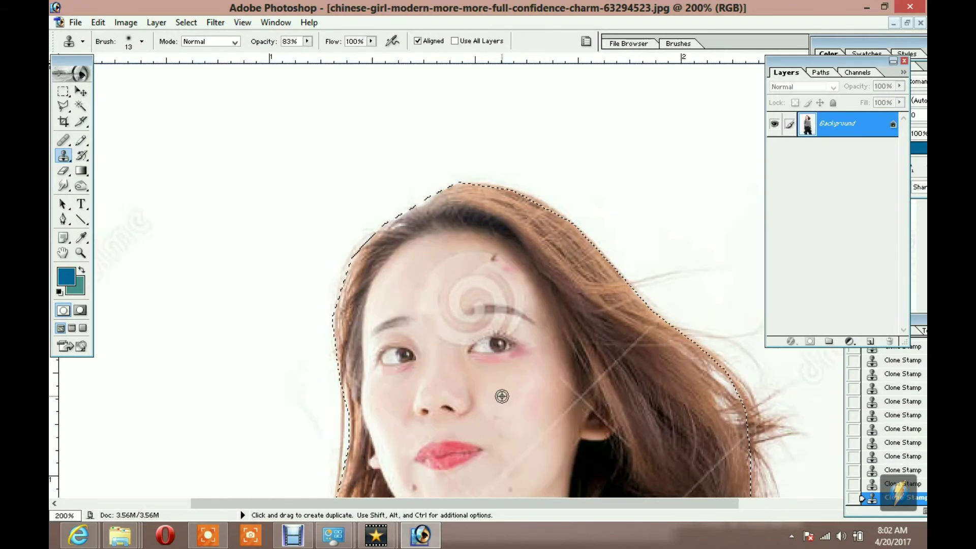
{"action": "left_click", "coordinate": [500, 264]}
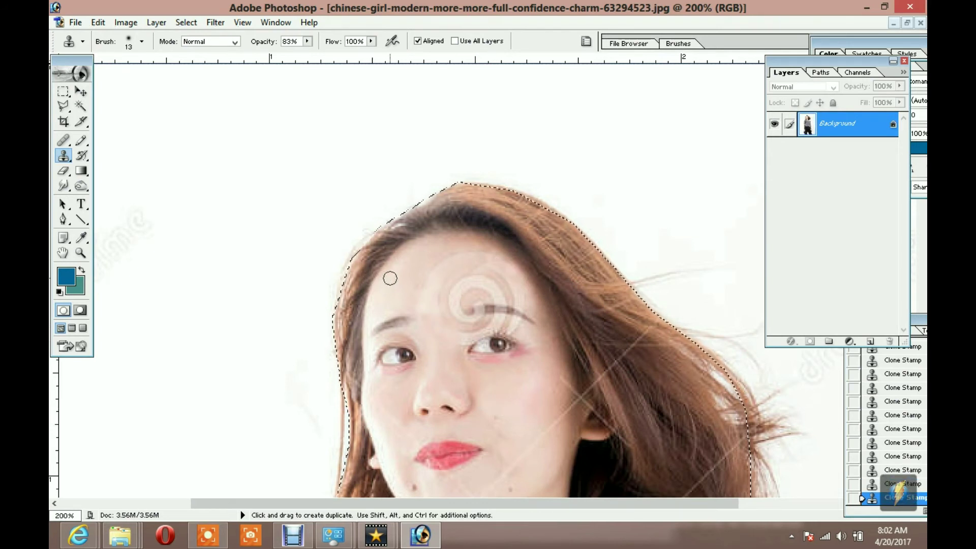
{"action": "left_click", "coordinate": [499, 387]}
{"action": "left_click", "coordinate": [500, 414], "text": "alt"}
{"action": "left_click", "coordinate": [434, 287]}
{"action": "left_click_drag", "start_coordinate": [468, 272], "coordinate": [495, 281]}
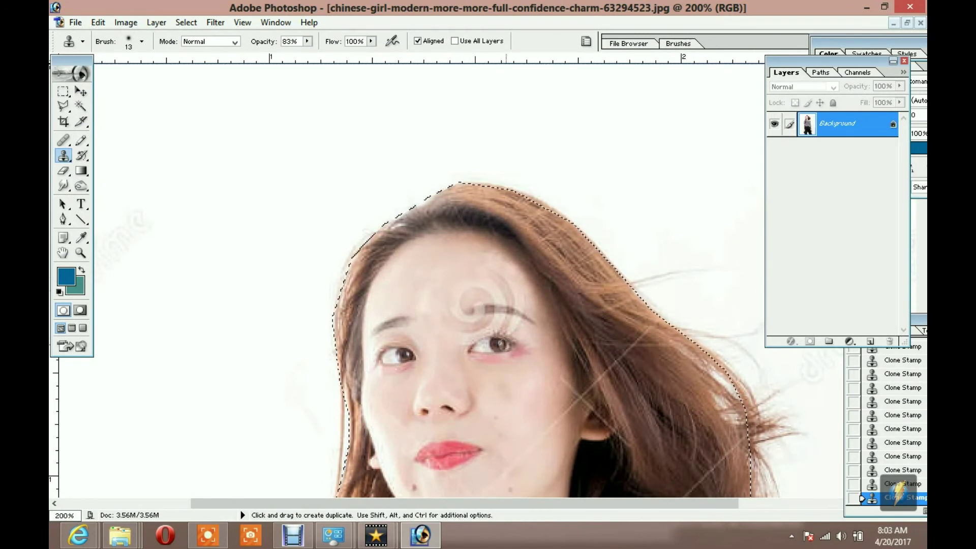
{"action": "key", "text": "ctrl+z"}
{"action": "left_click", "coordinate": [501, 277], "text": "alt"}
{"action": "left_click", "coordinate": [516, 396]}
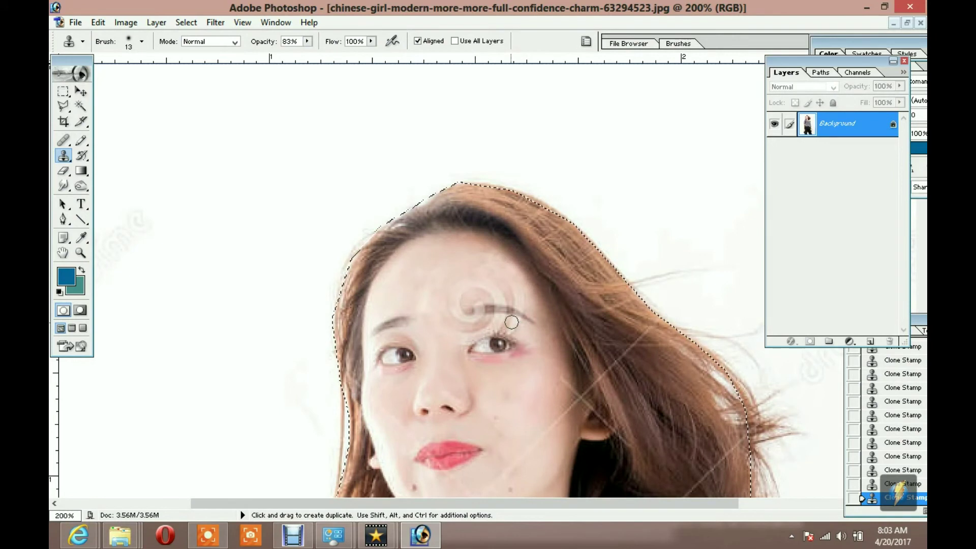
{"action": "left_click_drag", "start_coordinate": [475, 318], "coordinate": [453, 315]}
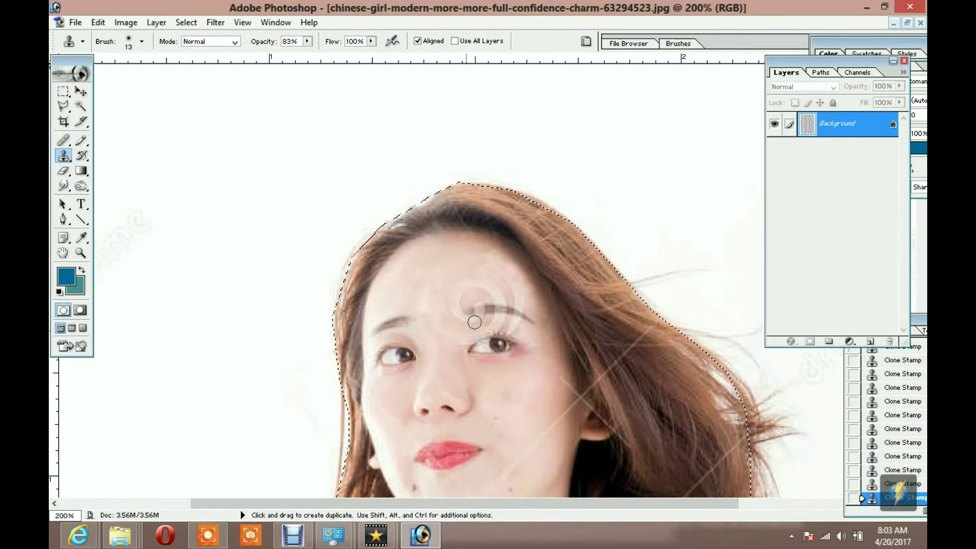
Step: Compare the forehead retouch with undo/redo and shrink the clone brush to 10 px
{"action": "key", "text": "ctrl+alt+z"}
{"action": "key", "text": "ctrl+alt+z"}
{"action": "key", "text": "ctrl+shift+z"}
{"action": "key", "text": "ctrl+shift+z"}
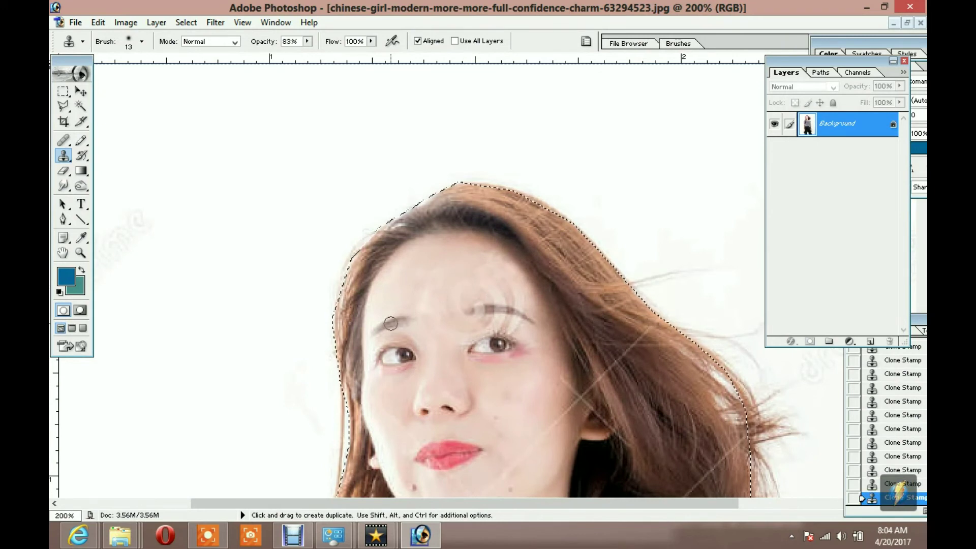
{"action": "key", "text": "ctrl+alt+z"}
{"action": "key", "text": "ctrl+shift+z"}
{"action": "key", "text": "ctrl+alt+z"}
{"action": "key", "text": "ctrl+alt+z"}
{"action": "key", "text": "ctrl+alt+z"}
{"action": "key", "text": "ctrl+shift+z"}
{"action": "key", "text": "ctrl+shift+z"}
{"action": "key", "text": "ctrl+shift+z"}
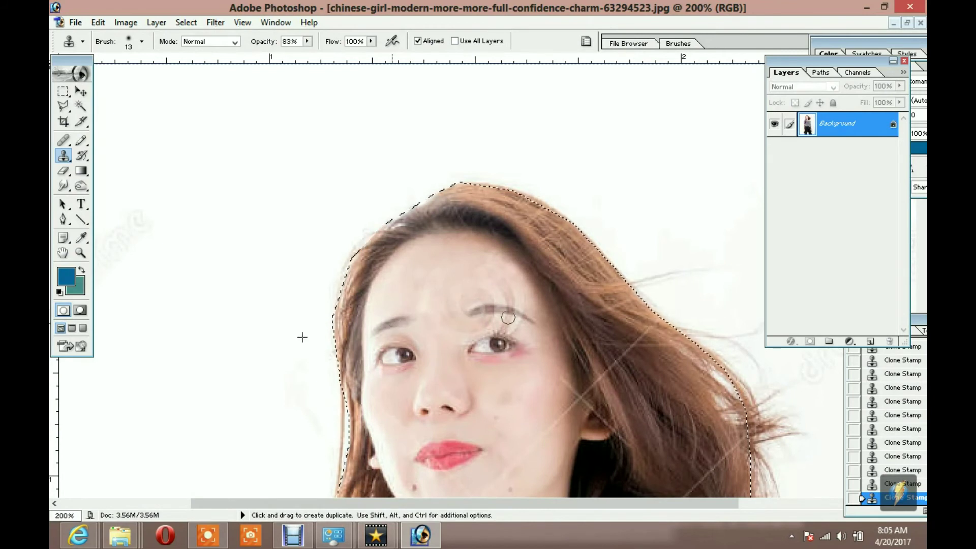
{"action": "key", "text": "ctrl+alt+z"}
{"action": "key", "text": "ctrl+alt+z"}
{"action": "right_click", "coordinate": [384, 324]}
{"action": "left_click_drag", "start_coordinate": [417, 342], "coordinate": [413, 342]}
{"action": "key", "text": "Return"}
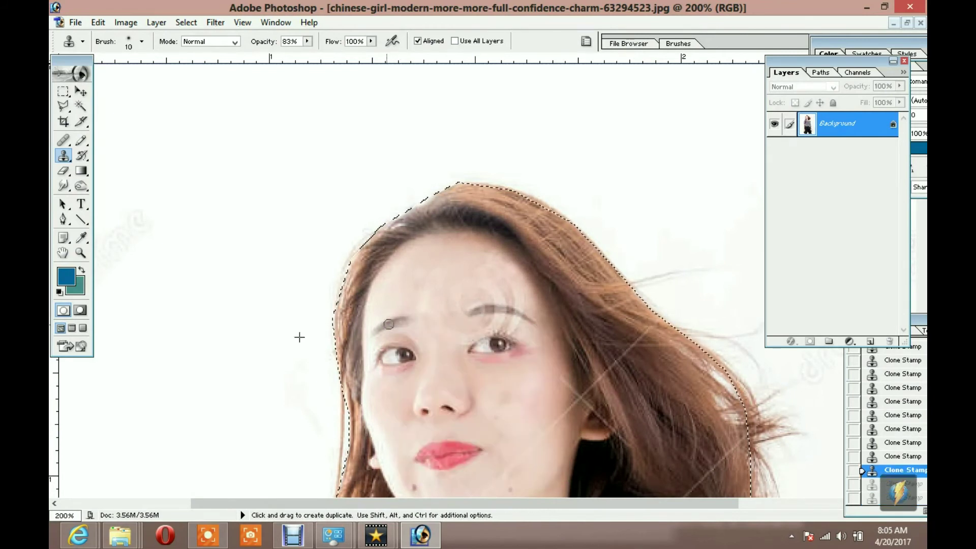
{"action": "key", "text": "ctrl+shift+z"}
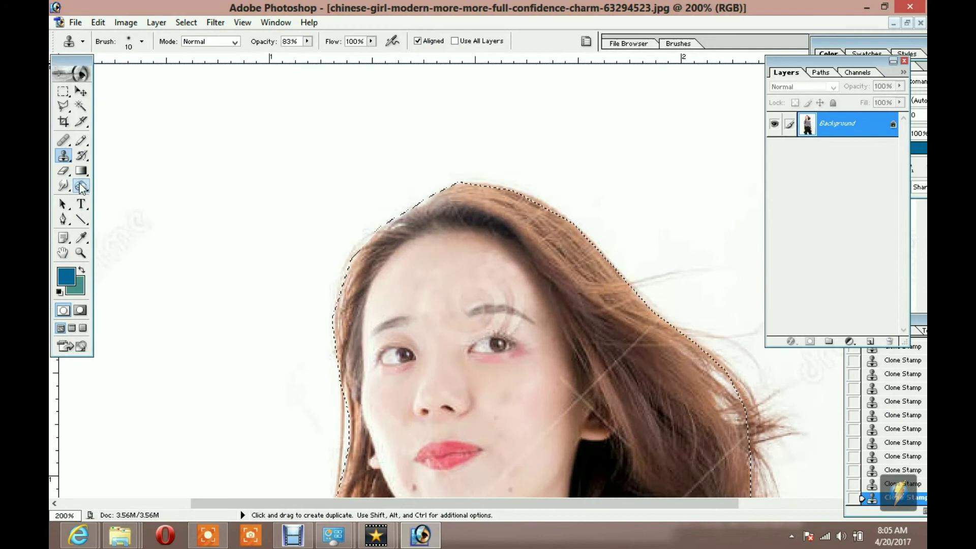
Step: Darken the girl's eyebrows with the Burn tool using a 12 px brush
{"action": "left_click", "coordinate": [81, 186]}
{"action": "left_click", "coordinate": [392, 315]}
{"action": "key", "text": "ctrl+alt+z"}
{"action": "right_click", "coordinate": [507, 306]}
{"action": "type", "text": "12"}
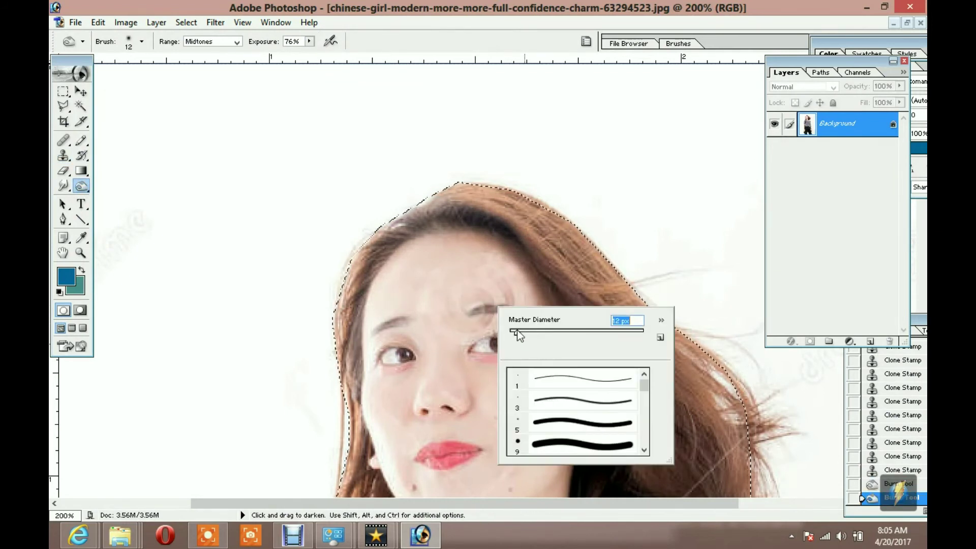
{"action": "key", "text": "Return"}
{"action": "left_click_drag", "start_coordinate": [473, 309], "coordinate": [518, 311]}
{"action": "left_click_drag", "start_coordinate": [406, 319], "coordinate": [374, 334]}
Step: Dodge the skin near the eyebrows and right eye lighter (Midtones, 76% exposure)
{"action": "left_click", "coordinate": [478, 331], "text": "alt"}
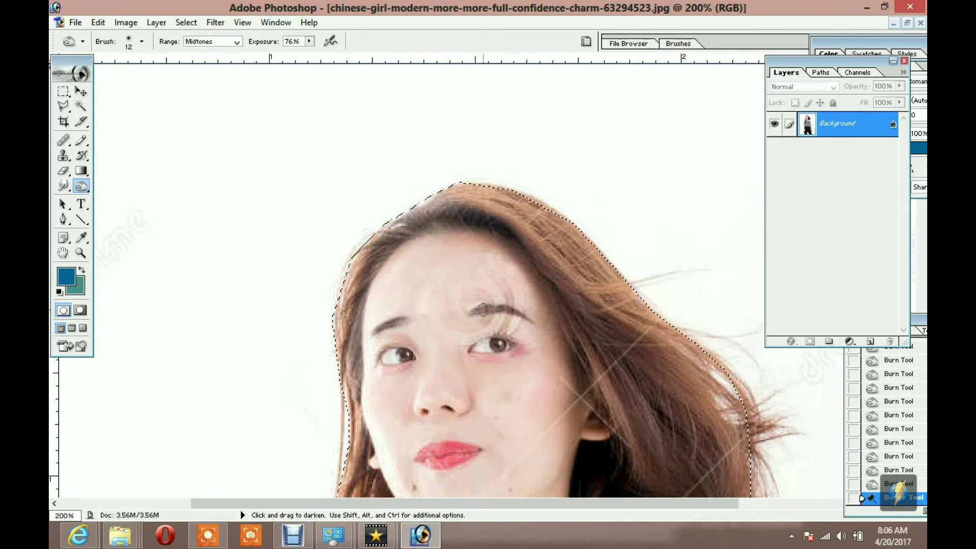
{"action": "left_click", "coordinate": [504, 295], "text": "alt"}
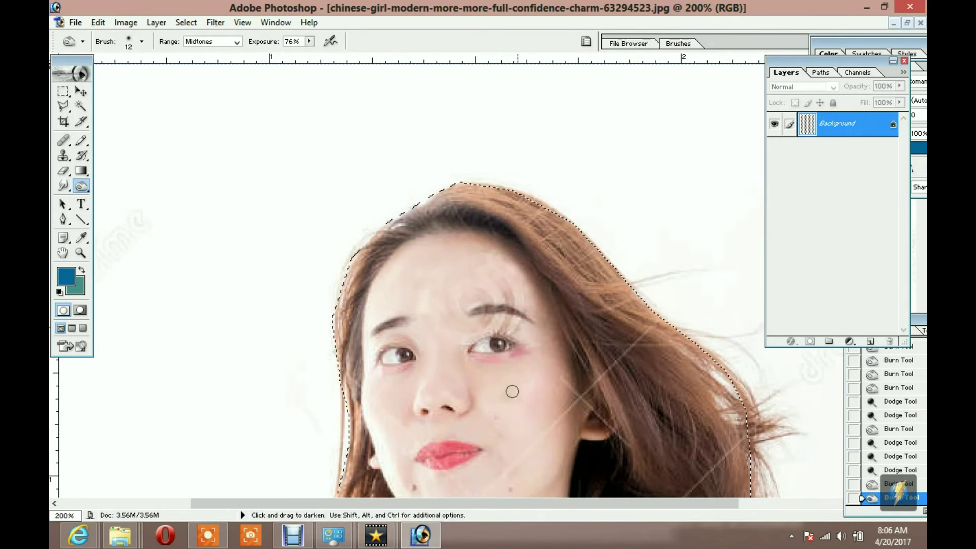
{"action": "left_click", "coordinate": [505, 322], "text": "alt"}
{"action": "key", "text": "ctrl+z"}
{"action": "left_click", "coordinate": [505, 384], "text": "alt"}
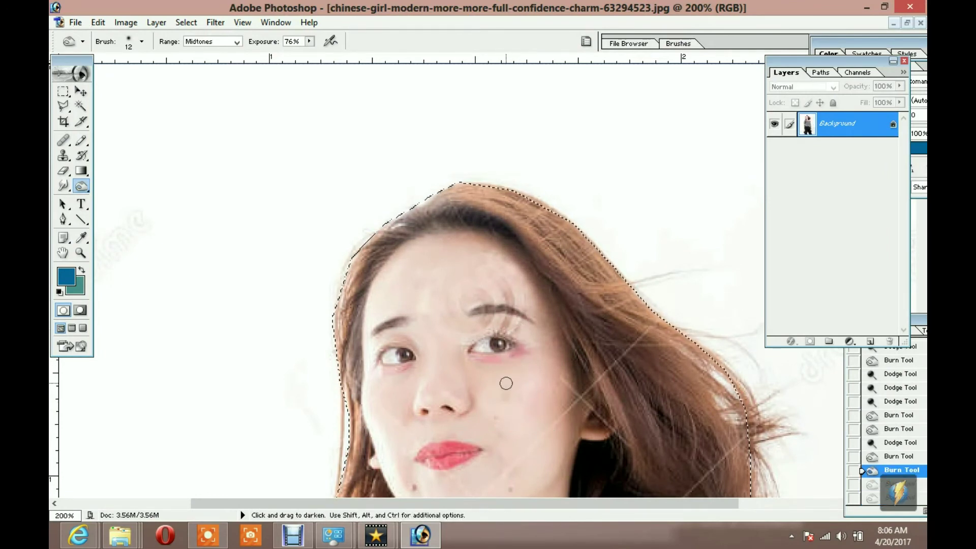
{"action": "key", "text": "ctrl+minus"}
{"action": "key", "text": "ctrl+minus"}
{"action": "key", "text": "ctrl+minus"}
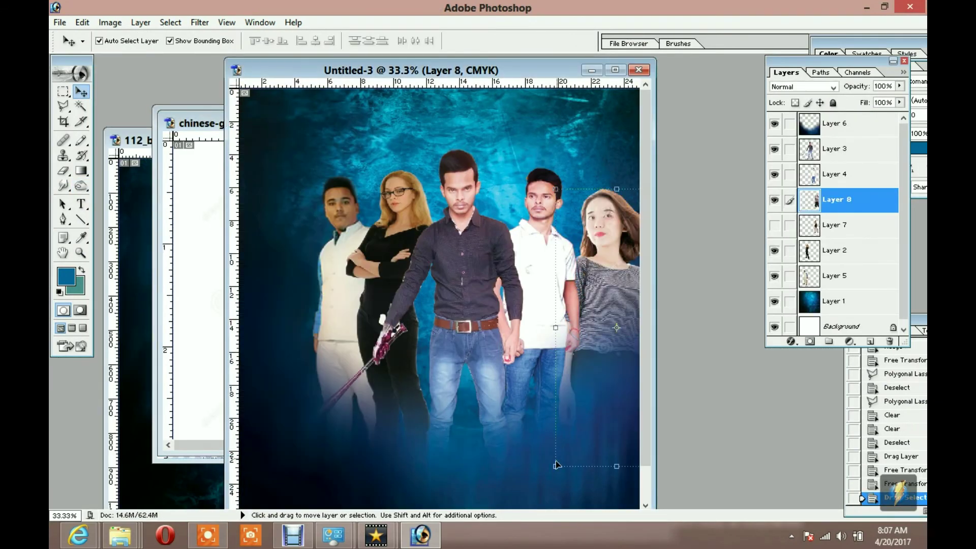
Step: Scale the girl to about 81.3% × 98.3%, tilt her slightly and place her beside the white-shirt man
{"action": "key", "text": "ctrl+t"}
{"action": "left_click_drag", "start_coordinate": [555, 190], "coordinate": [561, 182]}
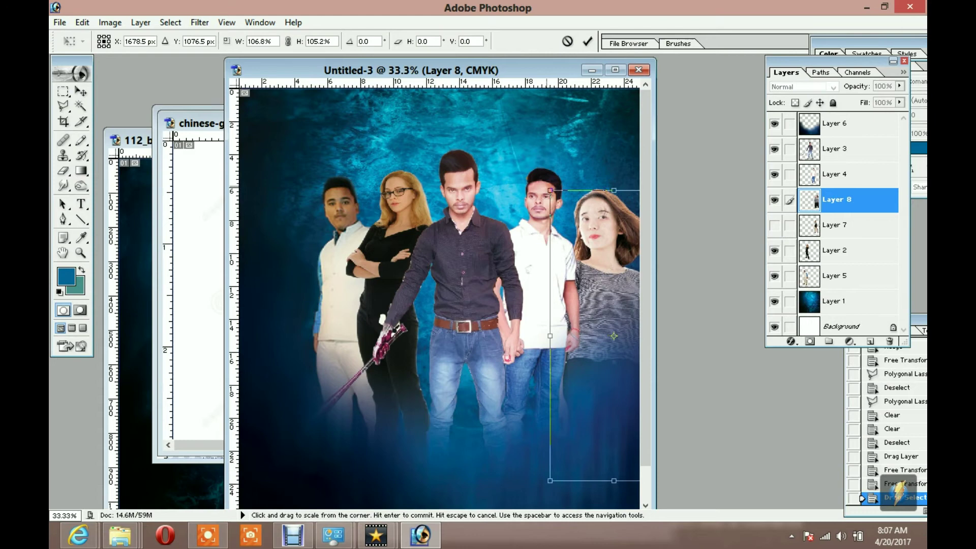
{"action": "left_click", "coordinate": [615, 70]}
{"action": "mouse_move", "coordinate": [709, 146]}
{"action": "left_mouse_down"}
{"action": "mouse_move", "coordinate": [724, 151]}
{"action": "mouse_move", "coordinate": [715, 159]}
{"action": "left_mouse_up"}
{"action": "left_click_drag", "start_coordinate": [650, 227], "coordinate": [639, 200]}
{"action": "mouse_move", "coordinate": [707, 134]}
{"action": "left_mouse_down"}
{"action": "mouse_move", "coordinate": [689, 149]}
{"action": "mouse_move", "coordinate": [700, 145]}
{"action": "left_mouse_up"}
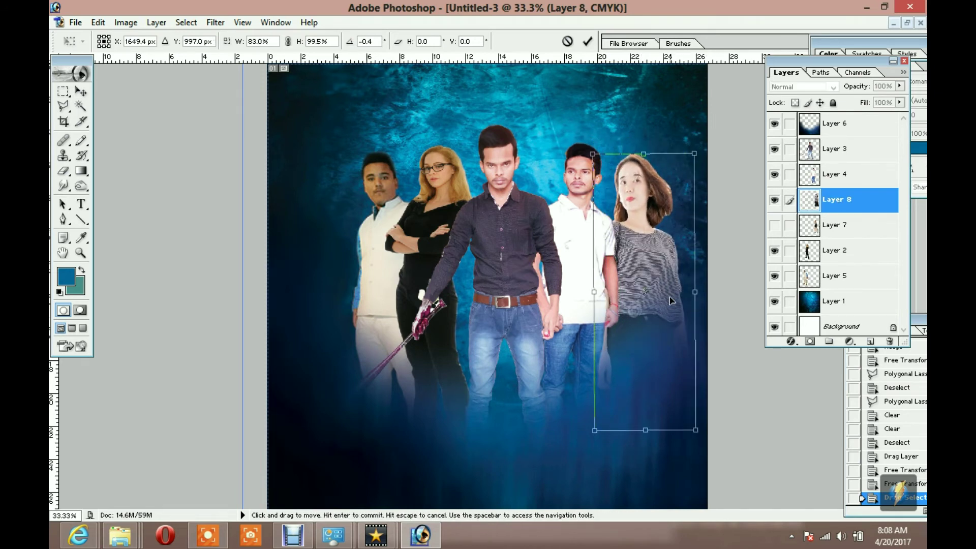
{"action": "left_click_drag", "start_coordinate": [670, 300], "coordinate": [664, 300]}
{"action": "left_click_drag", "start_coordinate": [691, 430], "coordinate": [687, 430]}
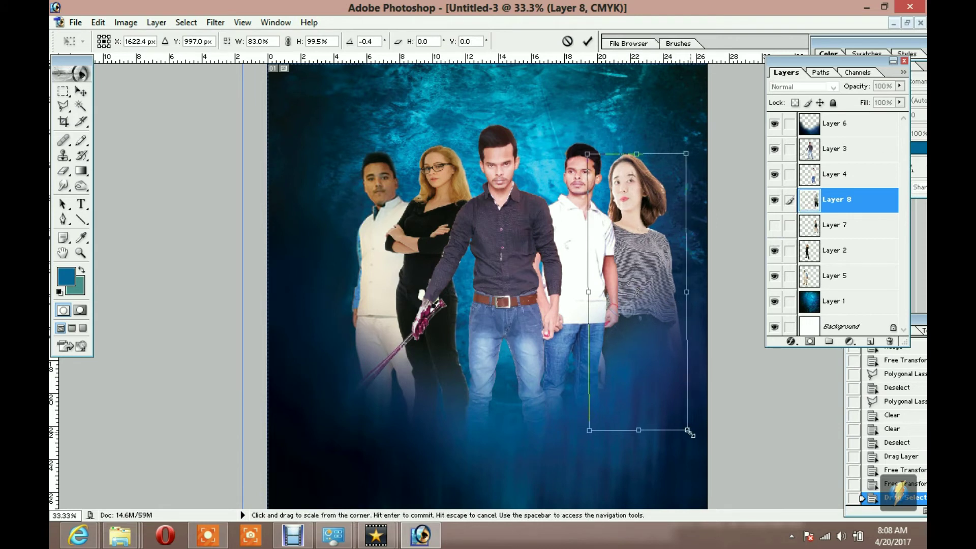
{"action": "left_click_drag", "start_coordinate": [686, 154], "coordinate": [700, 144]}
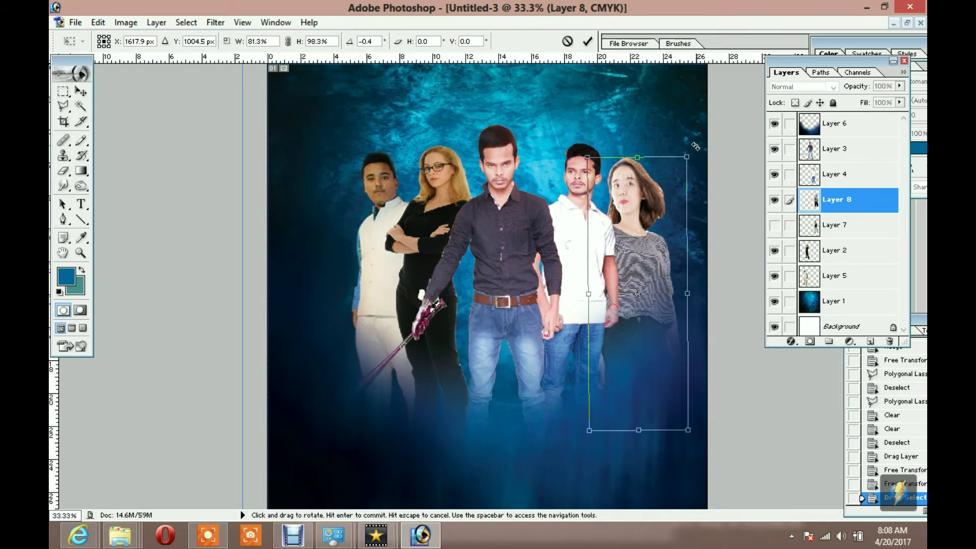
{"action": "left_click", "coordinate": [588, 41]}
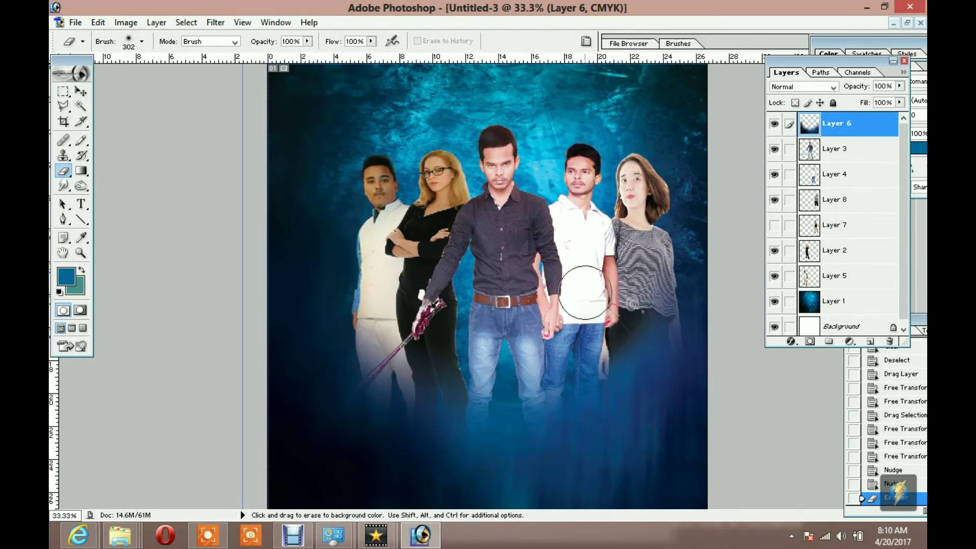
Step: Erase Layer 6's dark mist over the right-hand figures' legs with a 302 px eraser
{"action": "mouse_move", "coordinate": [624, 336]}
{"action": "left_mouse_down"}
{"action": "mouse_move", "coordinate": [633, 338]}
{"action": "mouse_move", "coordinate": [621, 366]}
{"action": "mouse_move", "coordinate": [692, 330]}
{"action": "left_mouse_up"}
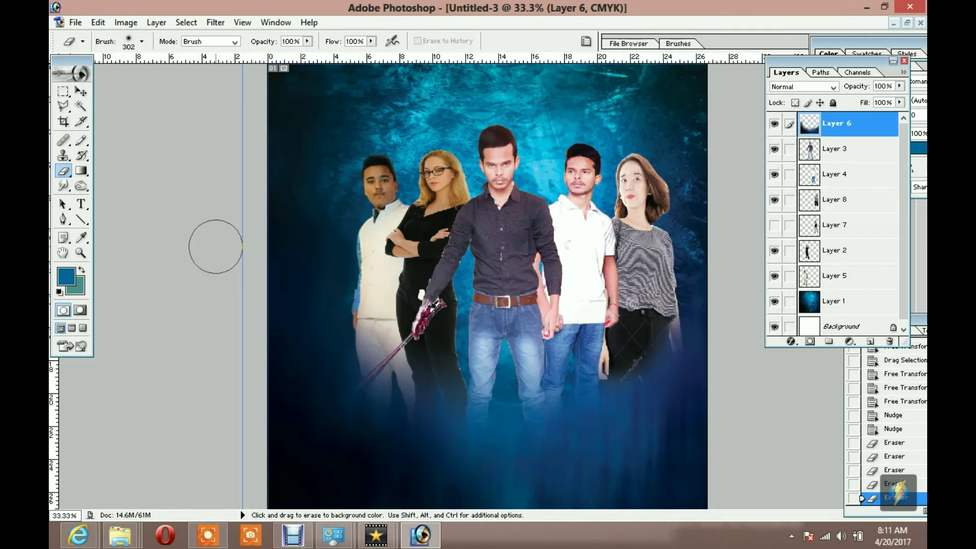
{"action": "left_click", "coordinate": [81, 92]}
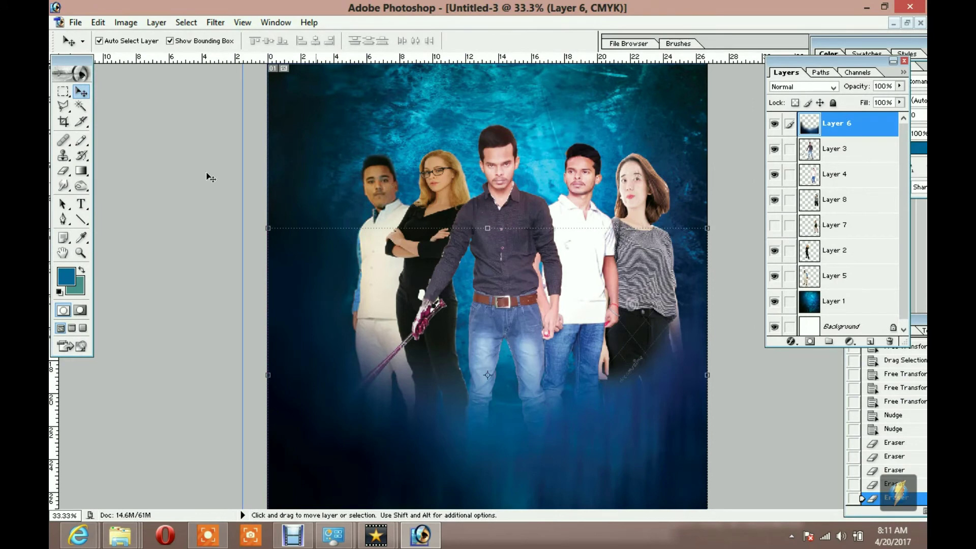
Step: Trace a small Pen path beside the dark-shirt man's arm on the overlay layer
{"action": "left_click", "coordinate": [63, 220]}
{"action": "left_click", "coordinate": [451, 240]}
{"action": "left_click", "coordinate": [446, 245]}
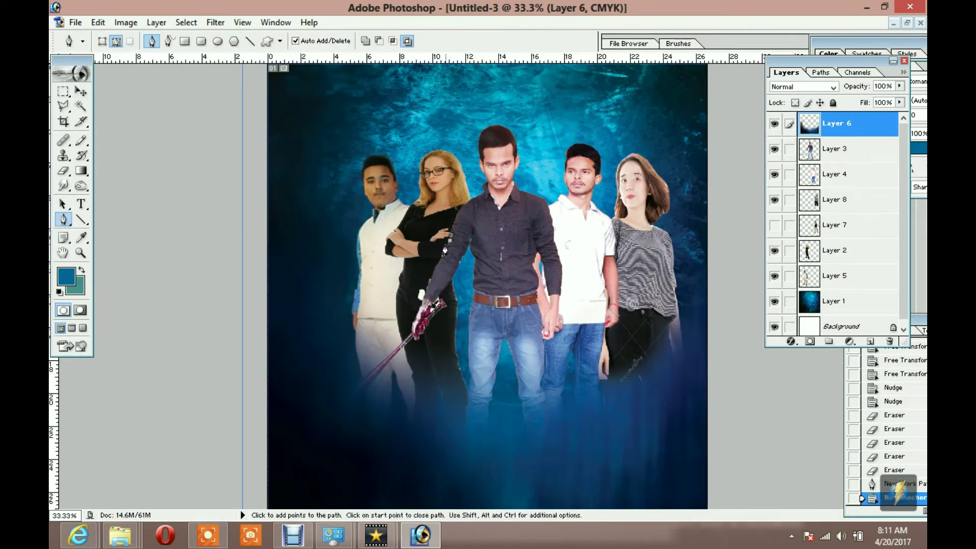
{"action": "left_click", "coordinate": [440, 260]}
{"action": "left_click", "coordinate": [444, 255]}
{"action": "left_click", "coordinate": [451, 241]}
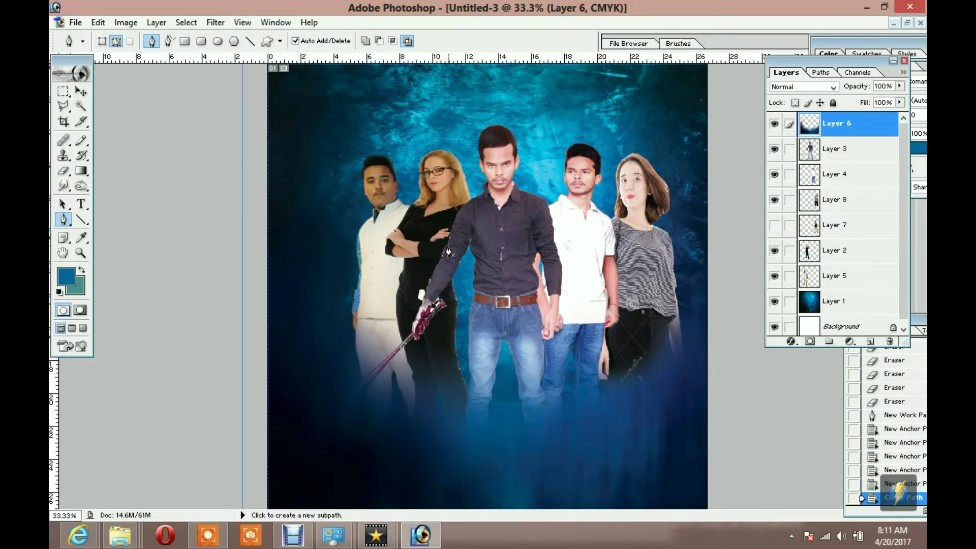
{"action": "key", "text": "ctrl+z"}
Step: Turn the path into a selection, delete that overlay patch, and deselect
{"action": "right_click", "coordinate": [448, 251]}
{"action": "left_click", "coordinate": [484, 331]}
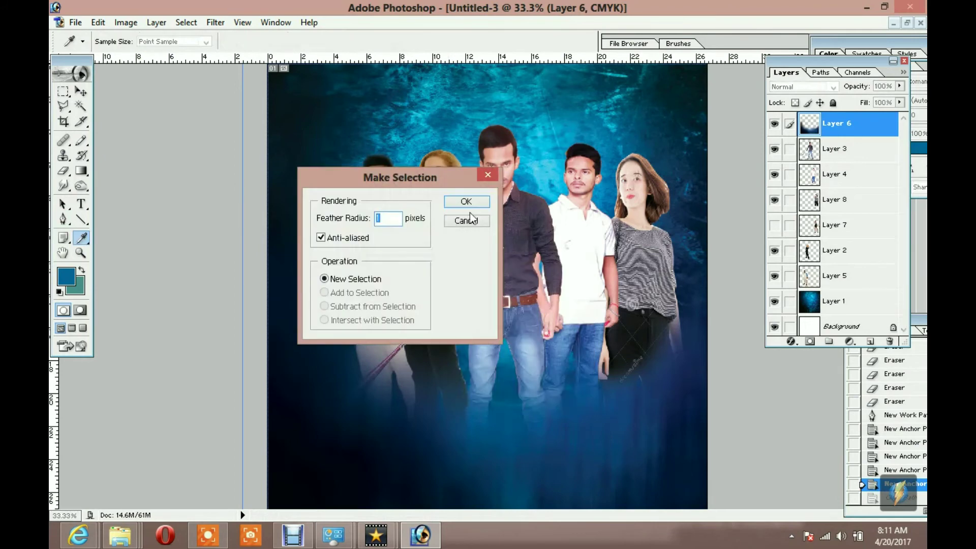
{"action": "key", "text": "Return"}
{"action": "key", "text": "Delete"}
{"action": "key", "text": "l"}
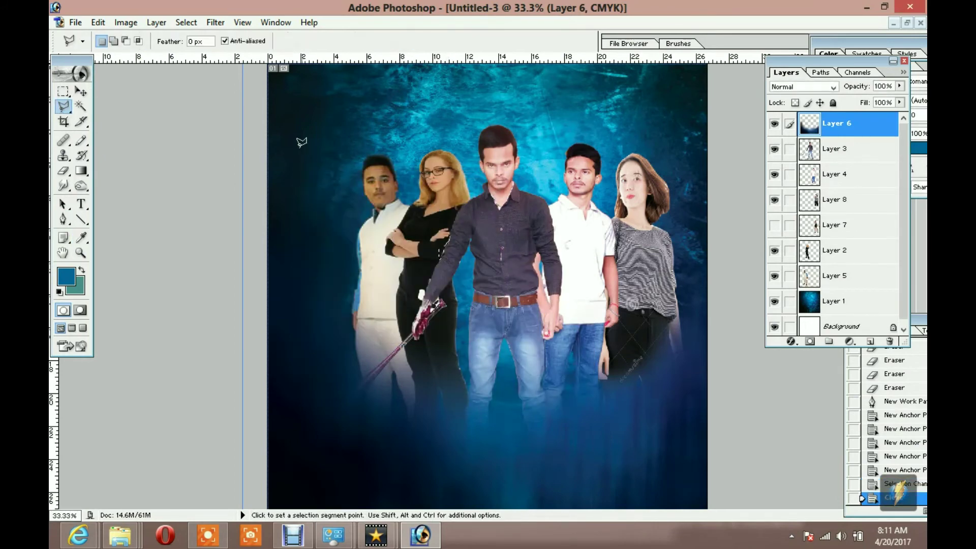
{"action": "key", "text": "ctrl+d"}
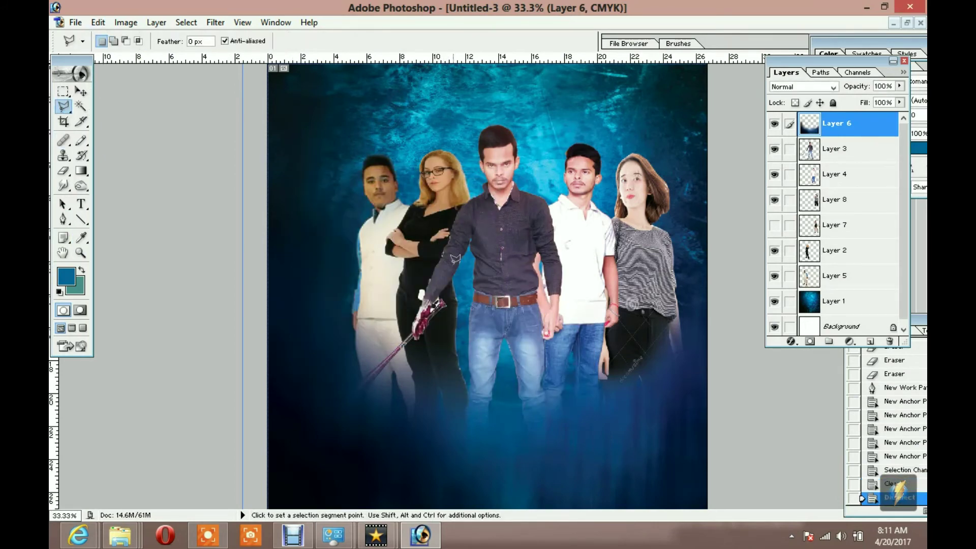
Step: Target the central man's Layer 3 for erasing
{"action": "left_click", "coordinate": [818, 209]}
{"action": "left_click", "coordinate": [819, 155]}
{"action": "left_click", "coordinate": [63, 171]}
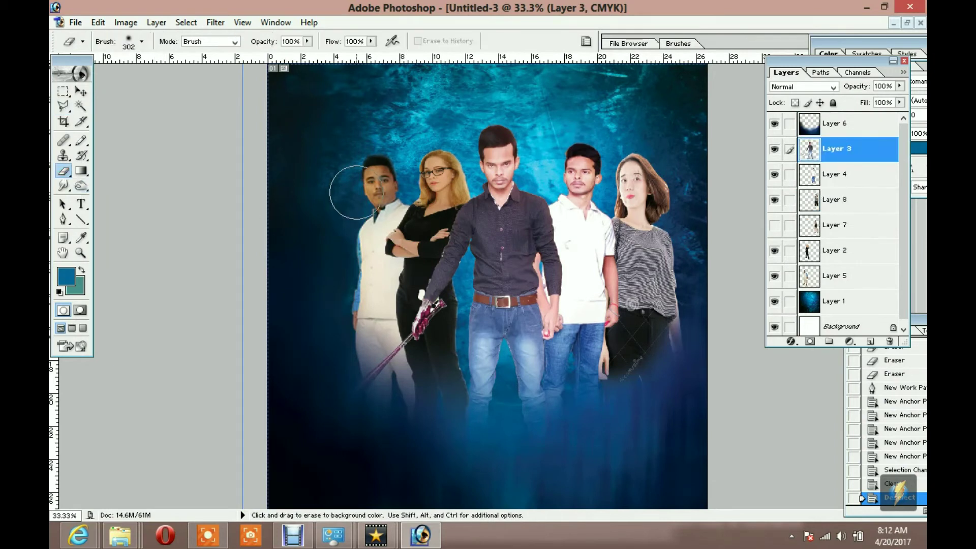
Step: Erase small spots on Layer 3 with a 5 px brush, then undo two strokes
{"action": "right_click", "coordinate": [399, 224]}
{"action": "left_click", "coordinate": [499, 343]}
{"action": "key", "text": "Return"}
{"action": "left_click", "coordinate": [421, 294]}
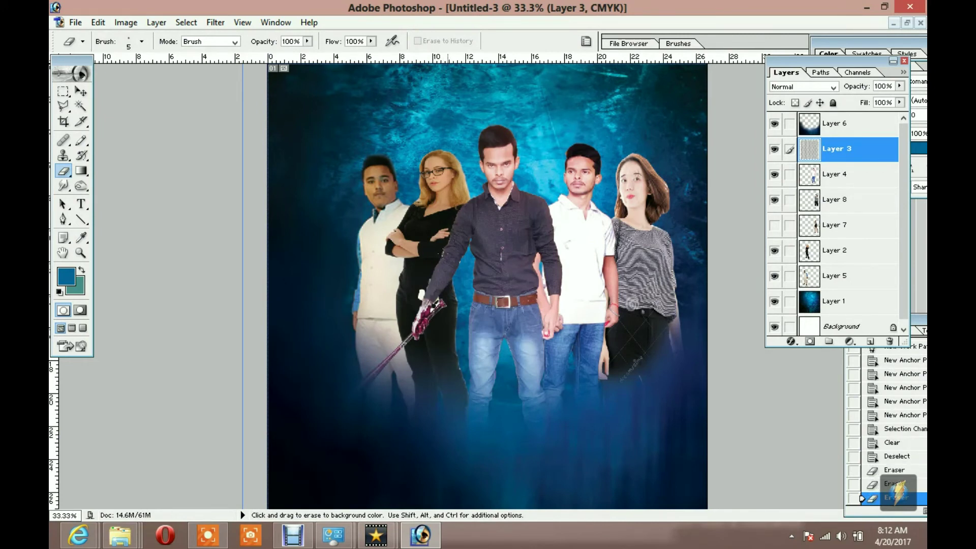
{"action": "key", "text": "ctrl+alt+z"}
{"action": "key", "text": "ctrl+alt+z"}
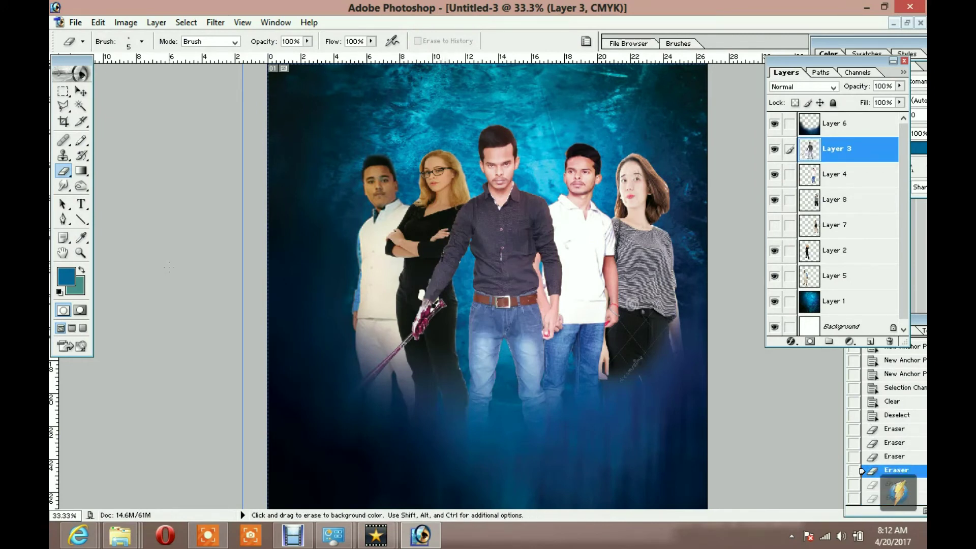
{"action": "key", "text": "ctrl+alt+z"}
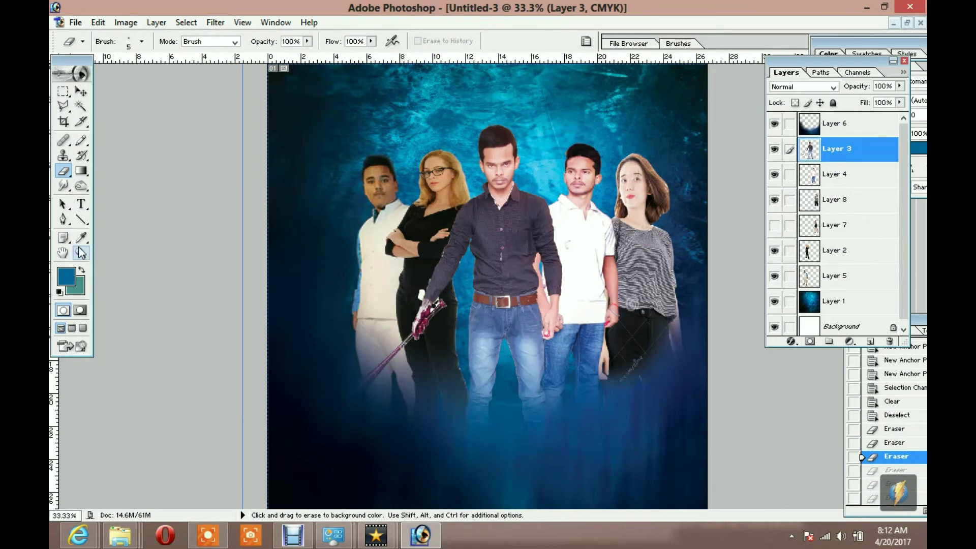
Step: Outline the shirt with the Pen from the neck, down the right side and along the belt
{"action": "left_click", "coordinate": [63, 219]}
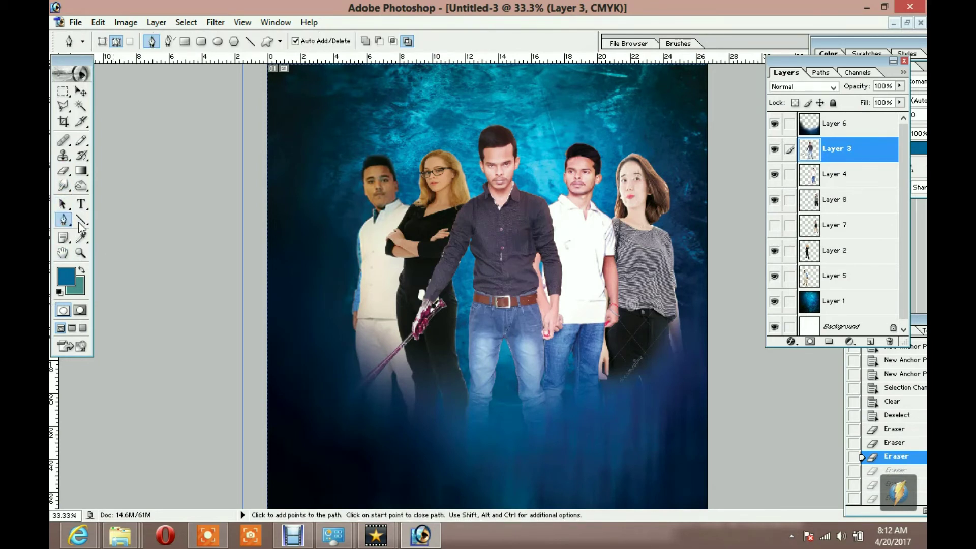
{"action": "left_click", "coordinate": [512, 187]}
{"action": "left_click", "coordinate": [547, 198]}
{"action": "left_click", "coordinate": [566, 261]}
{"action": "left_click", "coordinate": [570, 291]}
{"action": "left_click", "coordinate": [550, 297]}
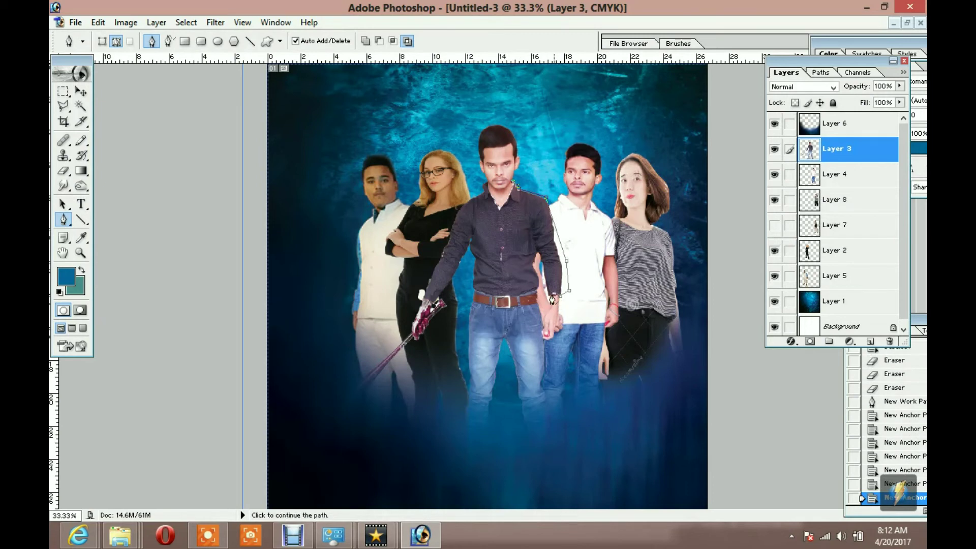
{"action": "left_click", "coordinate": [537, 294]}
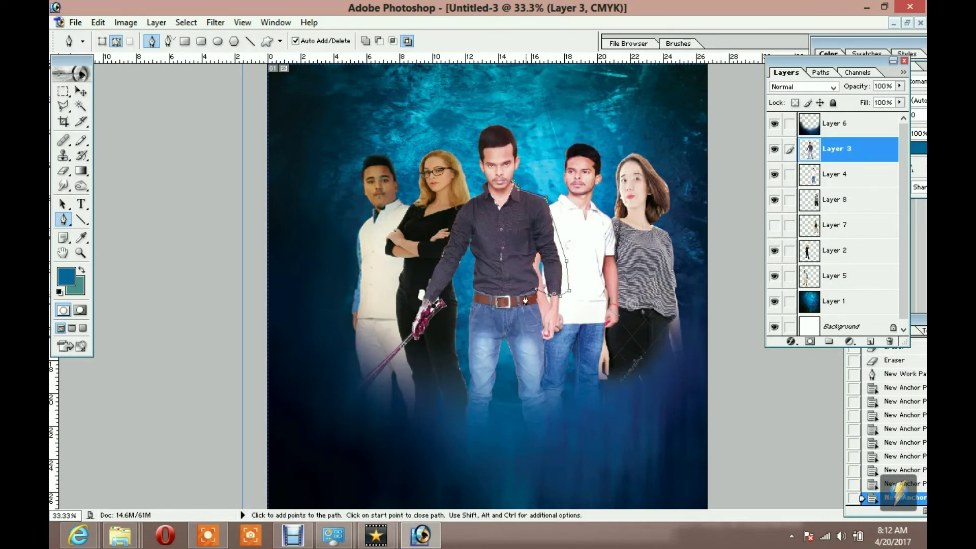
{"action": "left_click", "coordinate": [511, 300]}
{"action": "left_click", "coordinate": [474, 292]}
{"action": "left_click", "coordinate": [441, 294]}
{"action": "left_click", "coordinate": [446, 224]}
Step: Continue the shirt outline over the left shoulder and collar back to its start
{"action": "left_click", "coordinate": [471, 190]}
{"action": "left_click", "coordinate": [483, 181]}
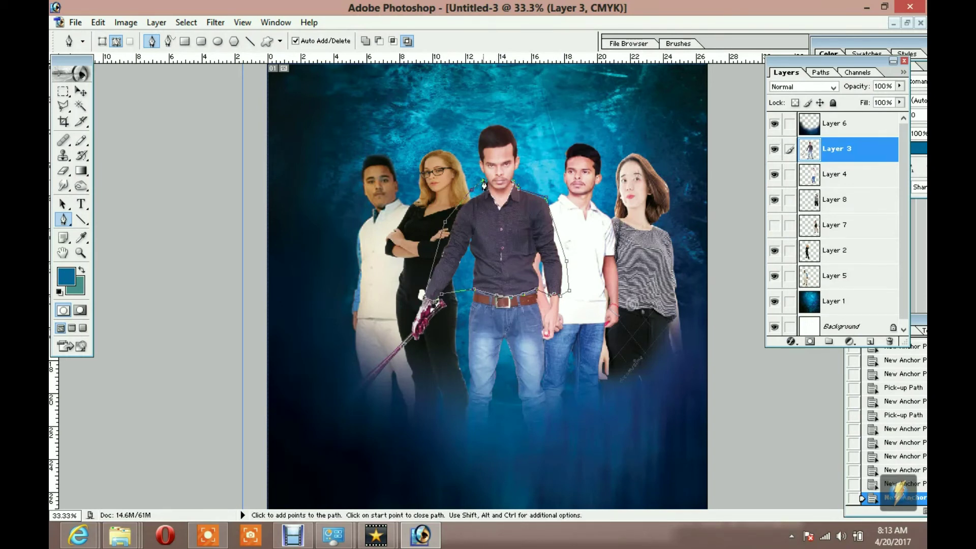
{"action": "left_click", "coordinate": [496, 201]}
{"action": "left_click", "coordinate": [499, 210]}
{"action": "left_click", "coordinate": [498, 209]}
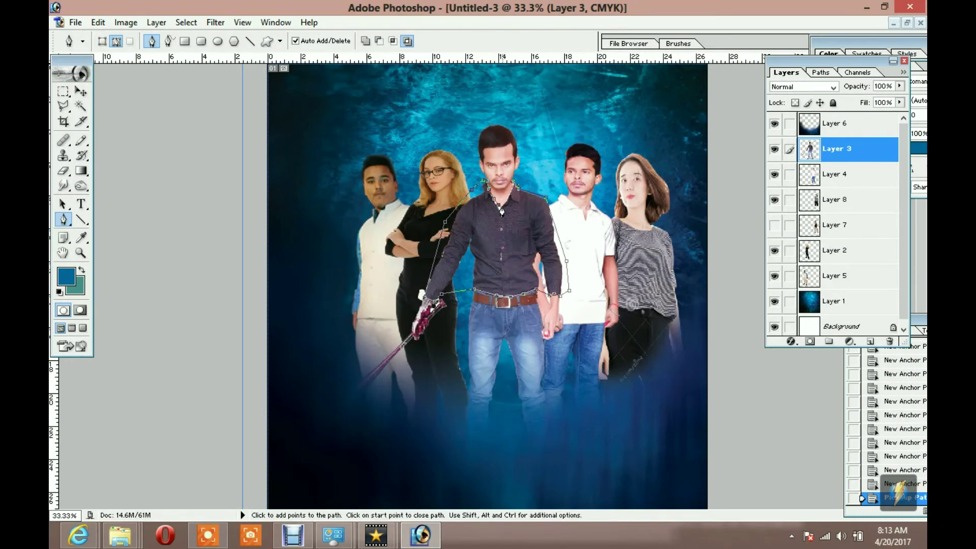
{"action": "left_click", "coordinate": [499, 213]}
{"action": "key", "text": "ctrl+minus"}
{"action": "key", "text": "ctrl+plus"}
{"action": "key", "text": "ctrl+plus"}
{"action": "left_click", "coordinate": [511, 272]}
{"action": "left_click", "coordinate": [518, 260]}
{"action": "left_click", "coordinate": [520, 254]}
{"action": "left_click", "coordinate": [525, 236]}
Step: Convert the shirt outline to a selection, set Hue to -28, and deselect
{"action": "right_click", "coordinate": [523, 229]}
{"action": "left_click", "coordinate": [569, 312]}
{"action": "left_click", "coordinate": [471, 209]}
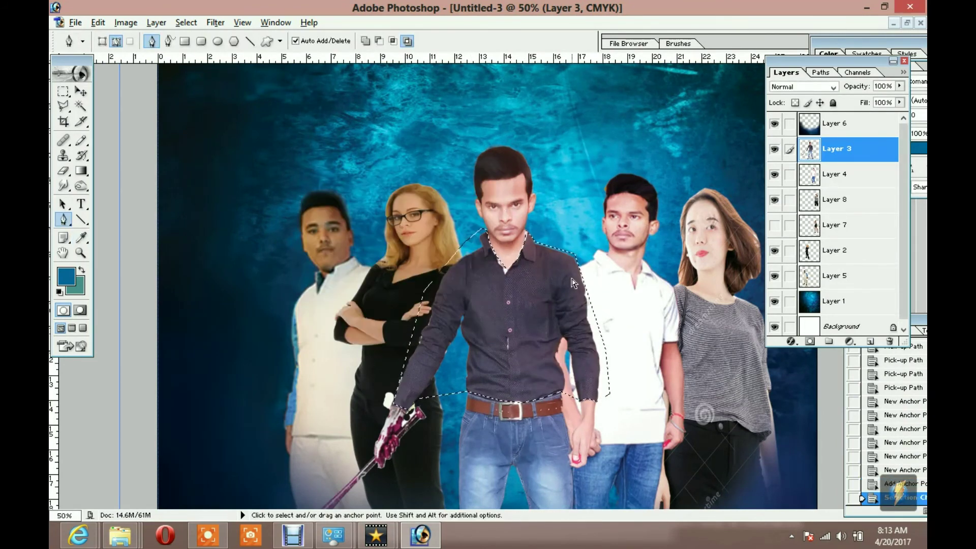
{"action": "key", "text": "ctrl+u"}
{"action": "mouse_move", "coordinate": [167, 199]}
{"action": "left_mouse_down"}
{"action": "mouse_move", "coordinate": [148, 200]}
{"action": "mouse_move", "coordinate": [188, 227]}
{"action": "left_mouse_up"}
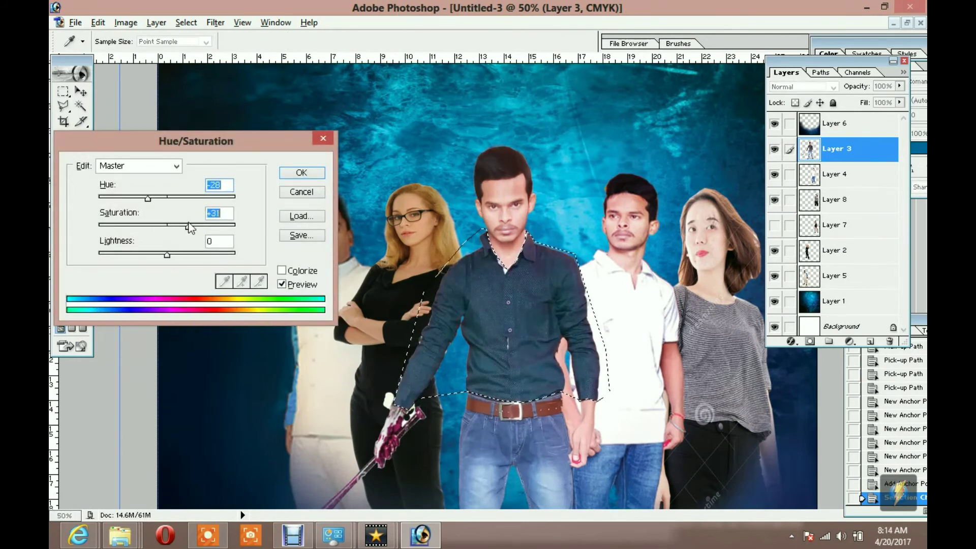
{"action": "left_click", "coordinate": [299, 175]}
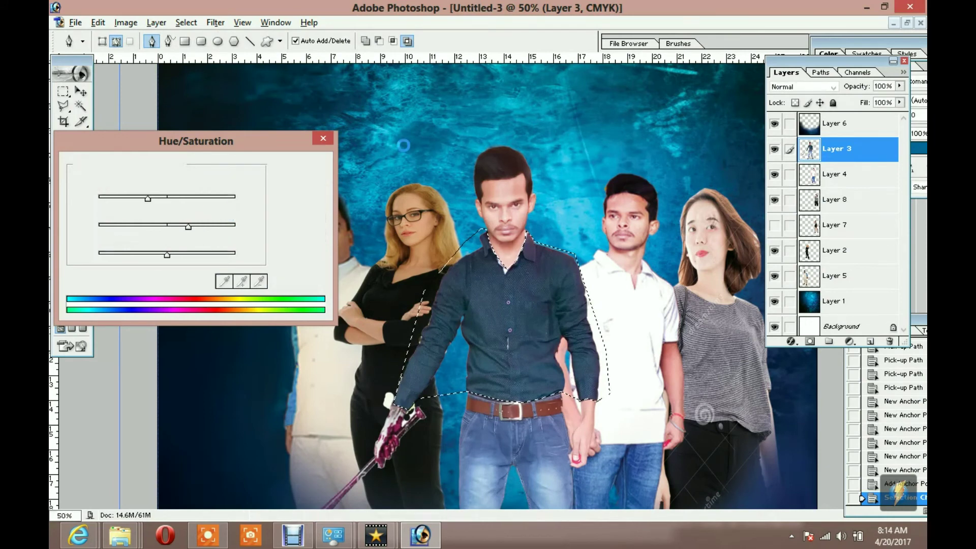
{"action": "key", "text": "ctrl+d"}
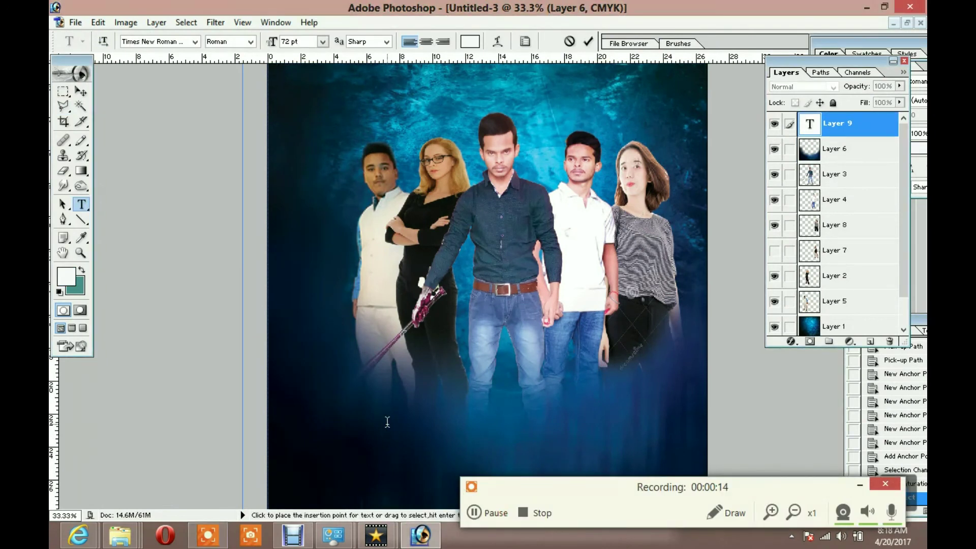
Step: Commit 'photoshop editing' and add a credit line with the creator's name below it
{"action": "type", "text": "m"}
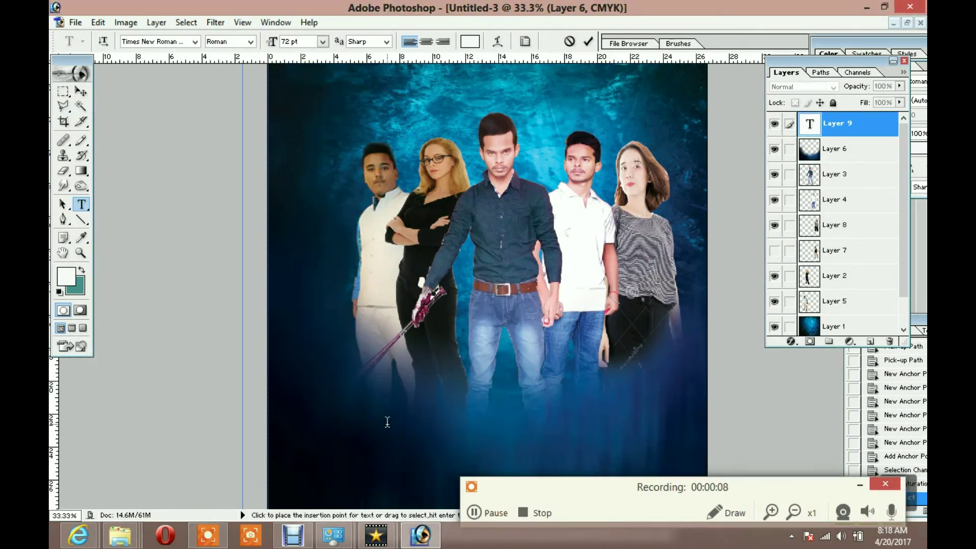
{"action": "type", "text": "oshop editi"}
{"action": "type", "text": "ng"}
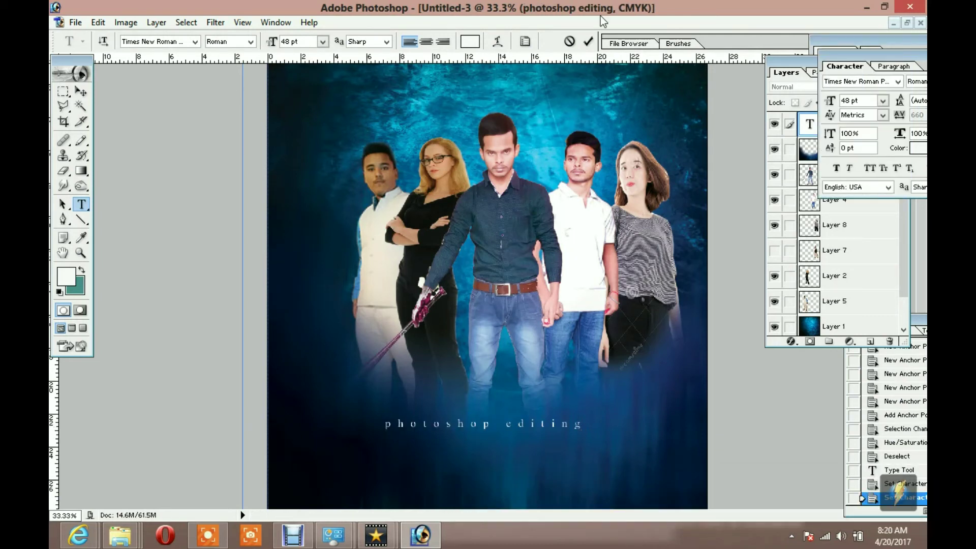
{"action": "left_click", "coordinate": [588, 41]}
{"action": "left_click", "coordinate": [408, 441]}
{"action": "type", "text": "satendra"}
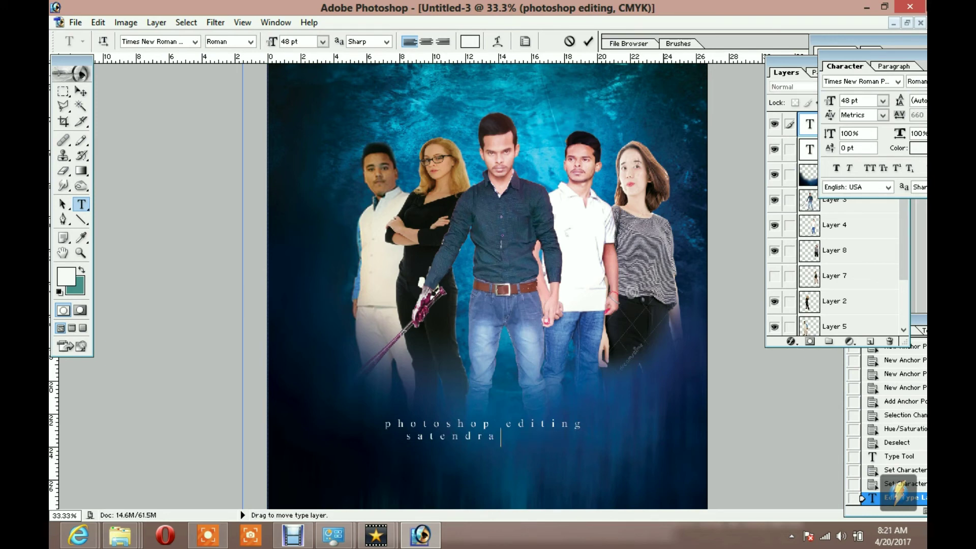
{"action": "key", "text": "ctrl+Return"}
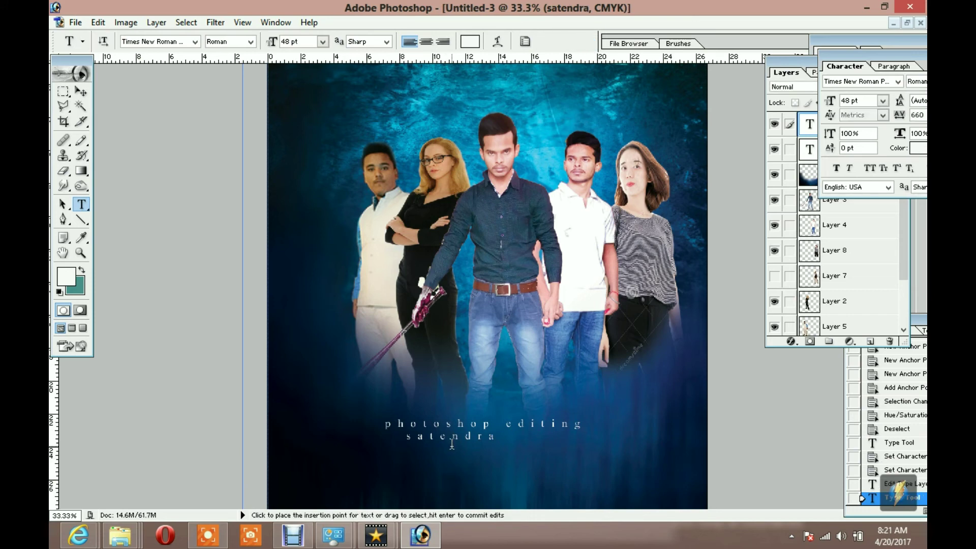
Step: Slide the name line to centre it under 'photoshop editing'
{"action": "key", "text": "v"}
{"action": "left_click", "coordinate": [472, 436]}
{"action": "left_click_drag", "start_coordinate": [472, 438], "coordinate": [507, 438]}
Step: Add a third credit line, 'moves posten', beneath the name line
{"action": "key", "text": "t"}
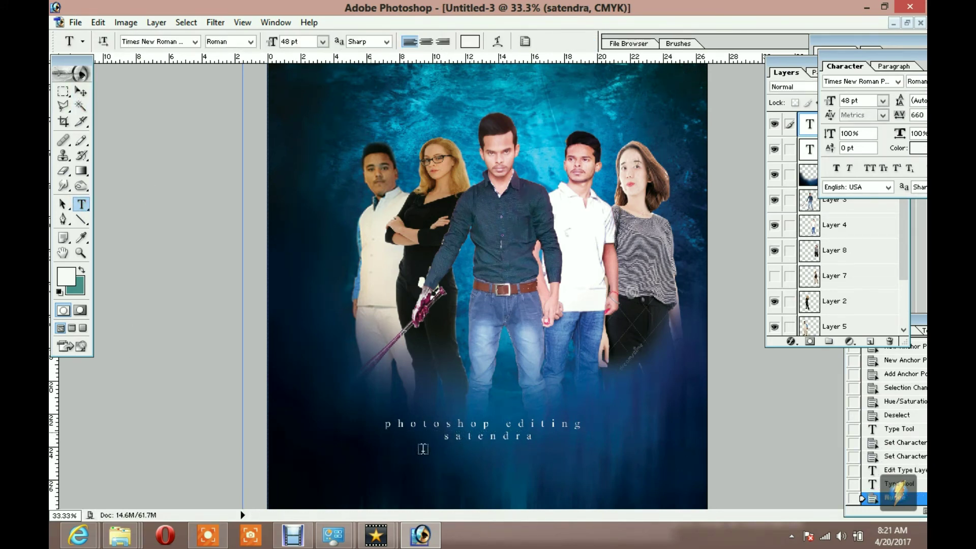
{"action": "left_click", "coordinate": [423, 449]}
{"action": "type", "text": "moves posten"}
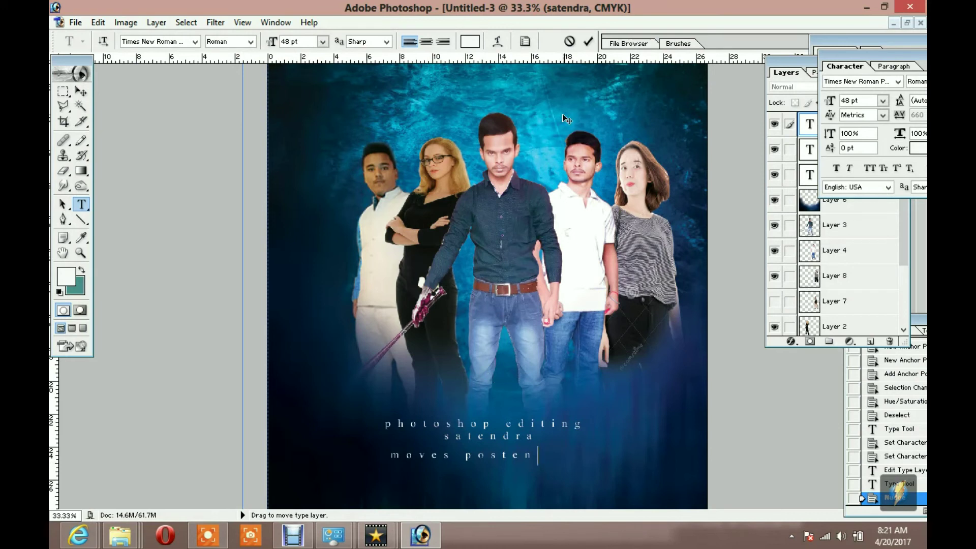
{"action": "left_click", "coordinate": [589, 41]}
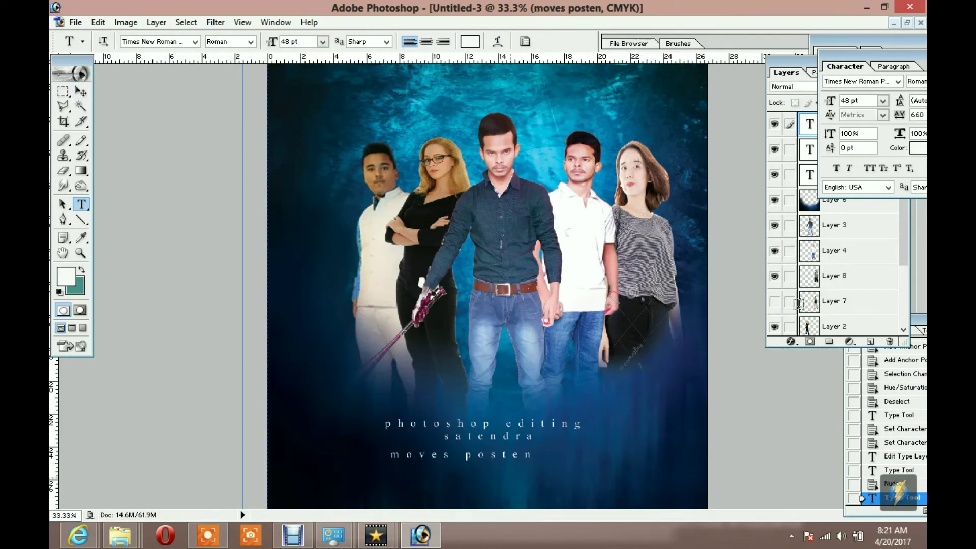
{"action": "left_click", "coordinate": [806, 131]}
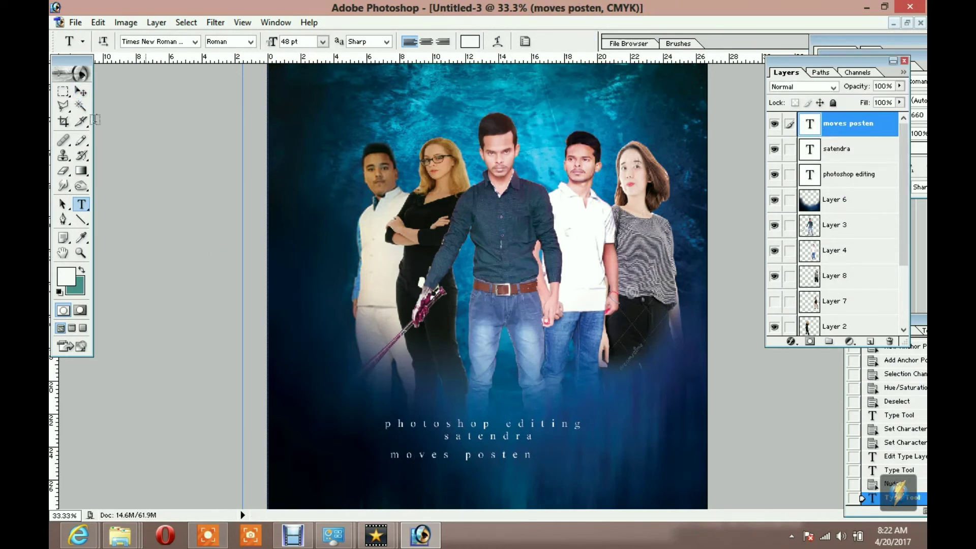
Step: Move 'moves posten' up close under the name line
{"action": "key", "text": "v"}
{"action": "left_click_drag", "start_coordinate": [509, 455], "coordinate": [528, 445]}
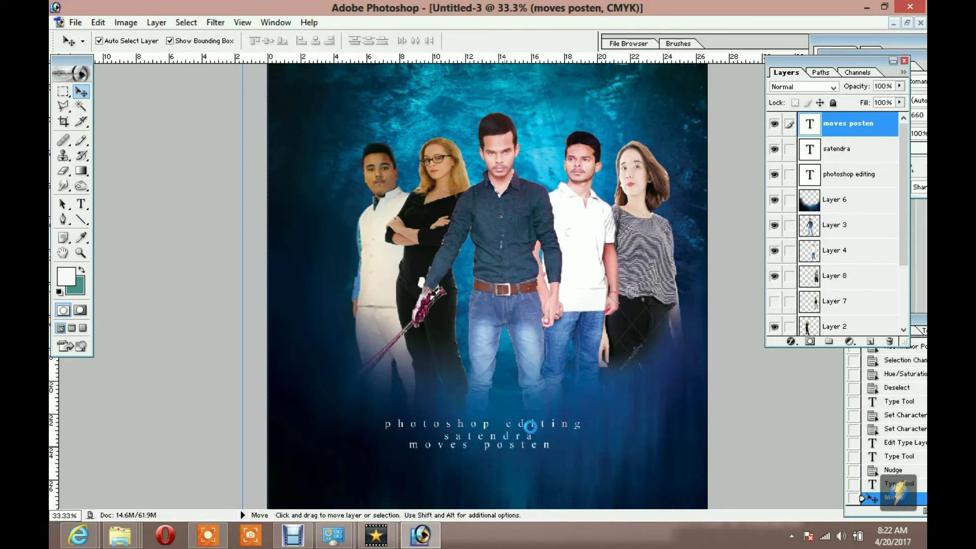
{"action": "left_click_drag", "start_coordinate": [454, 445], "coordinate": [457, 447]}
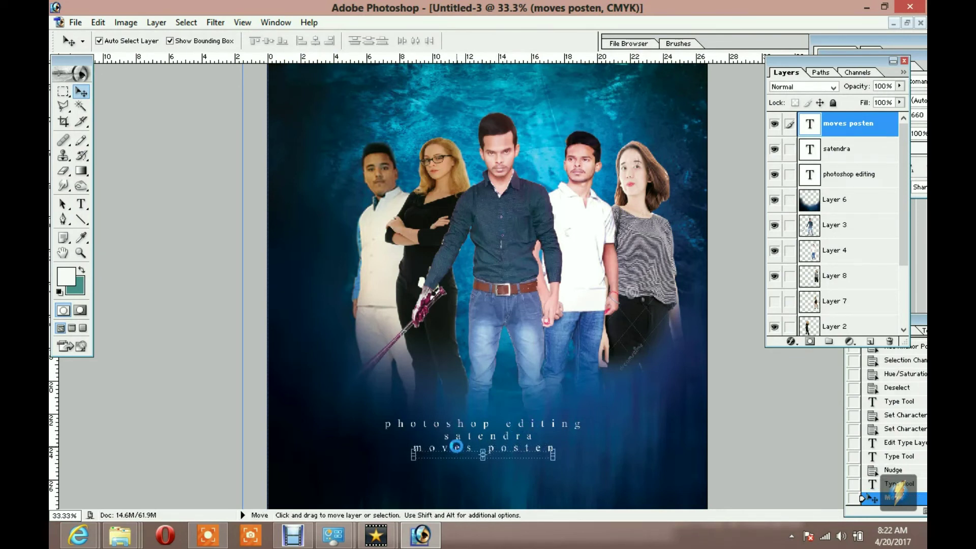
Step: Nudge the name line and 'photoshop editing' down into a tight stack
{"action": "left_click", "coordinate": [508, 440]}
{"action": "left_click", "coordinate": [829, 155]}
{"action": "key", "text": "shift+Down"}
{"action": "key", "text": "shift+Down"}
{"action": "key", "text": "shift+Down"}
{"action": "key", "text": "shift+Down"}
{"action": "key", "text": "shift+Down"}
{"action": "key", "text": "shift+Down"}
{"action": "key", "text": "shift+Down"}
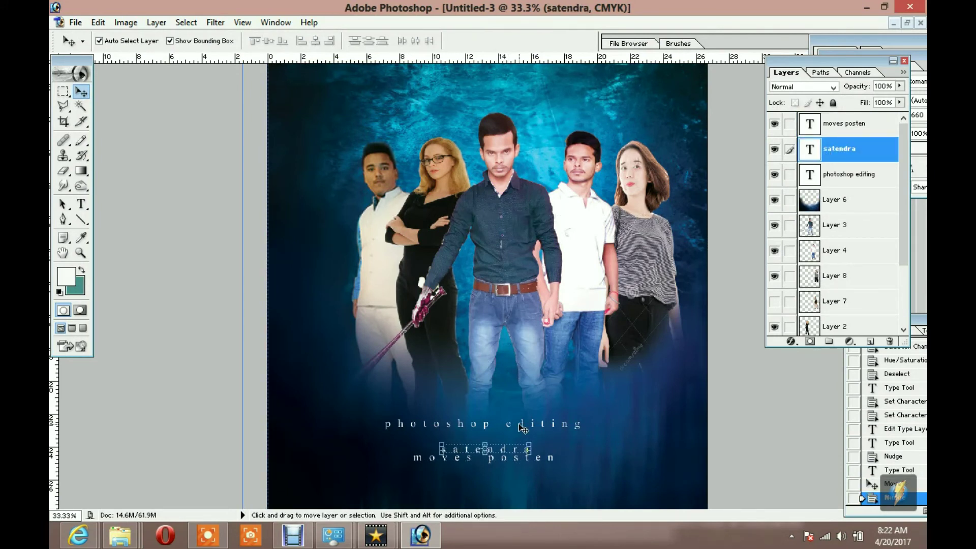
{"action": "left_click", "coordinate": [532, 430]}
{"action": "key", "text": "shift+Down"}
{"action": "key", "text": "shift+Down"}
{"action": "key", "text": "shift+Down"}
{"action": "key", "text": "shift+Down"}
{"action": "key", "text": "shift+Down"}
{"action": "key", "text": "shift+Down"}
{"action": "key", "text": "shift+Down"}
{"action": "key", "text": "shift+Down"}
{"action": "key", "text": "shift+Down"}
{"action": "key", "text": "shift+Down"}
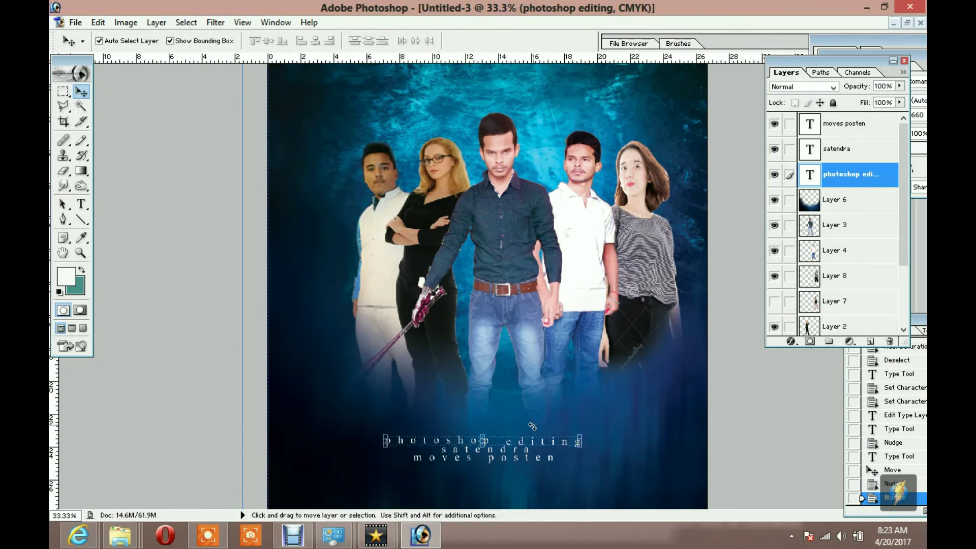
Step: Start a 72 pt text layer near the bottom, then abandon the empty entry
{"action": "key", "text": "t"}
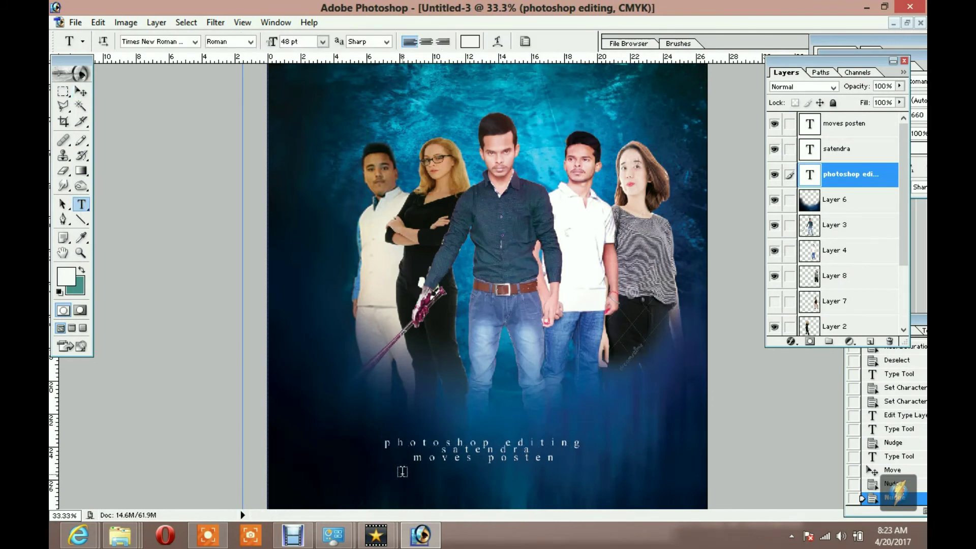
{"action": "left_click", "coordinate": [402, 470]}
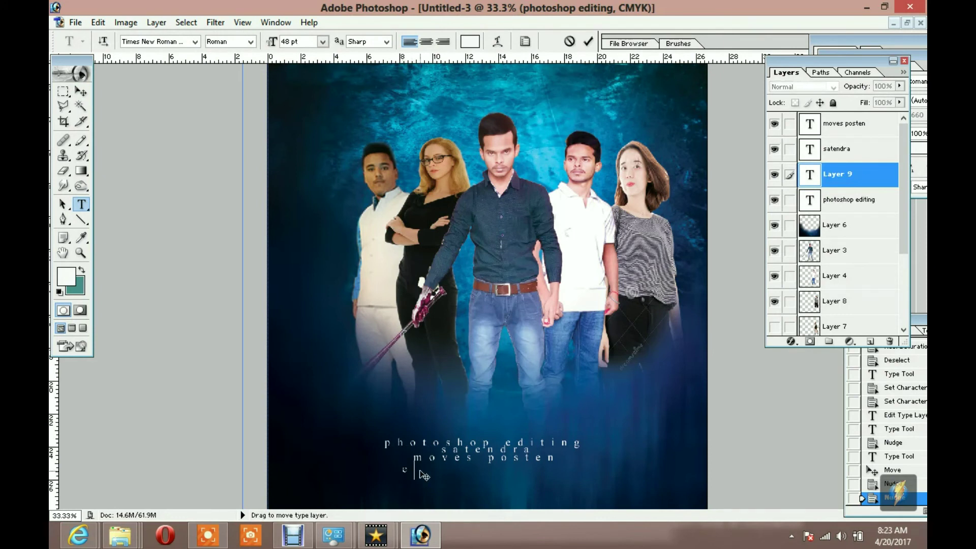
{"action": "left_click", "coordinate": [322, 41]}
{"action": "left_click", "coordinate": [320, 281]}
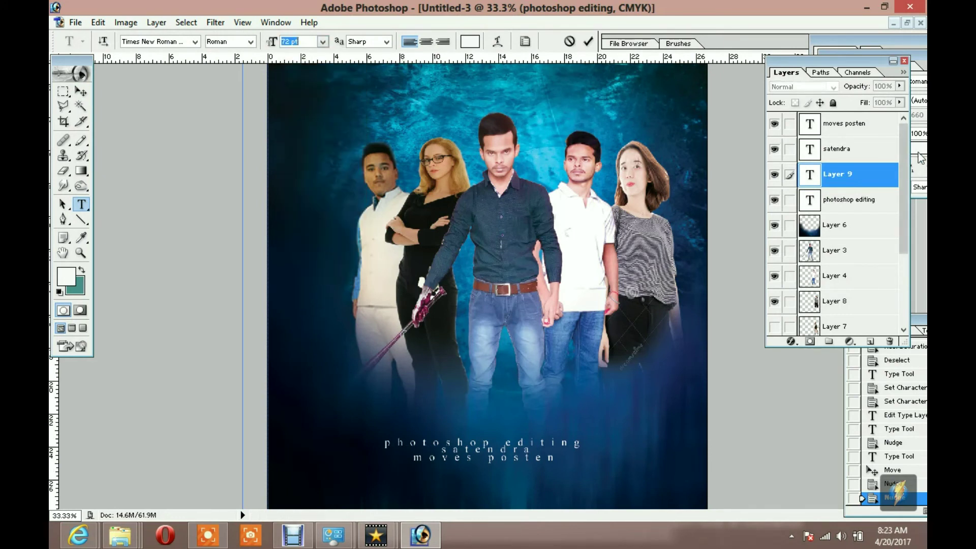
{"action": "left_click", "coordinate": [925, 118]}
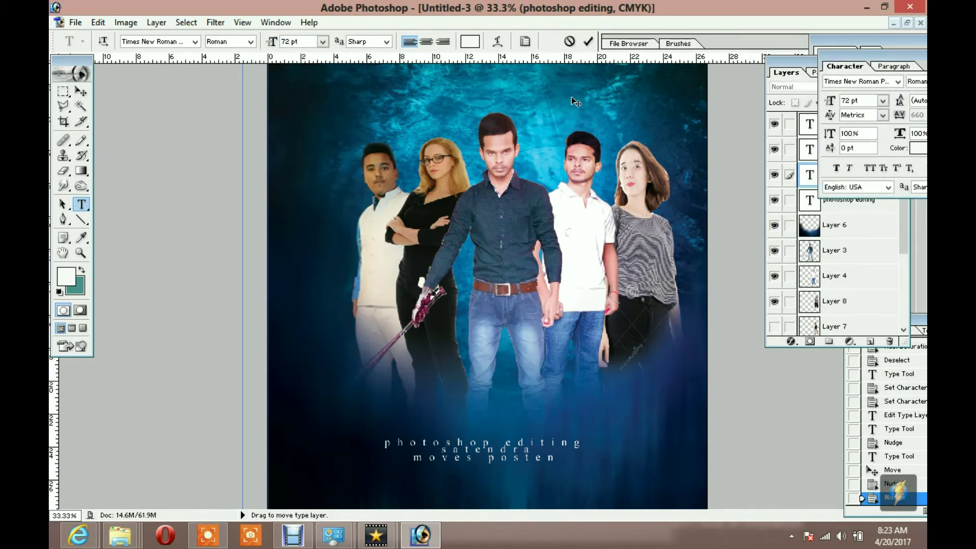
{"action": "left_click", "coordinate": [917, 115]}
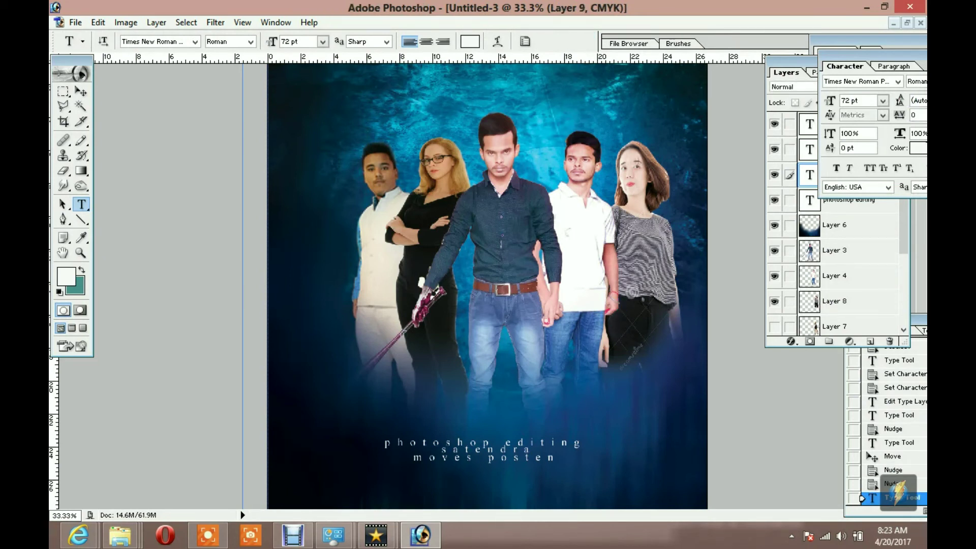
Step: Add an 'edit by' credit with the creator's name at 60 pt with tracking 80
{"action": "left_click", "coordinate": [391, 476]}
{"action": "left_click", "coordinate": [323, 42]}
{"action": "left_click", "coordinate": [308, 277]}
{"action": "type", "text": "edit"}
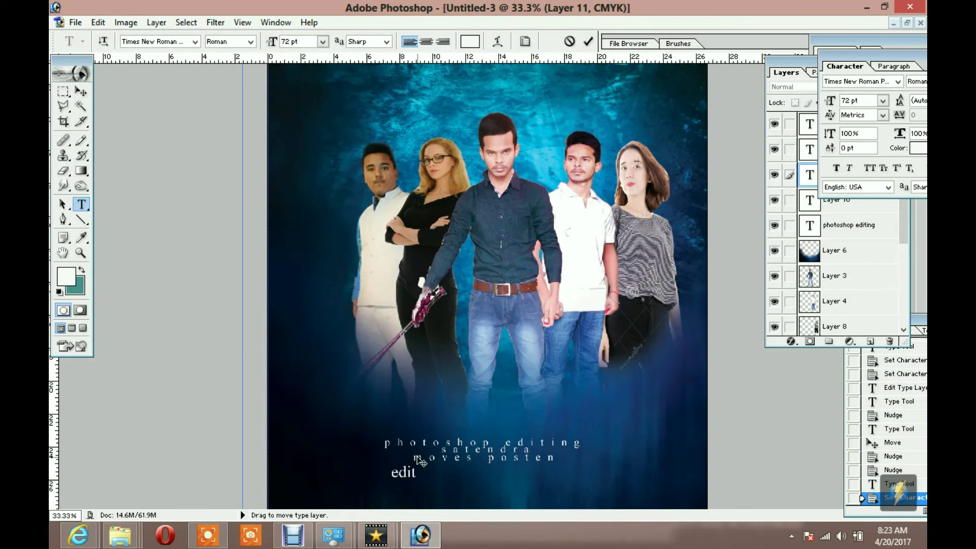
{"action": "type", "text": " by satendra"}
{"action": "left_click", "coordinate": [322, 41]}
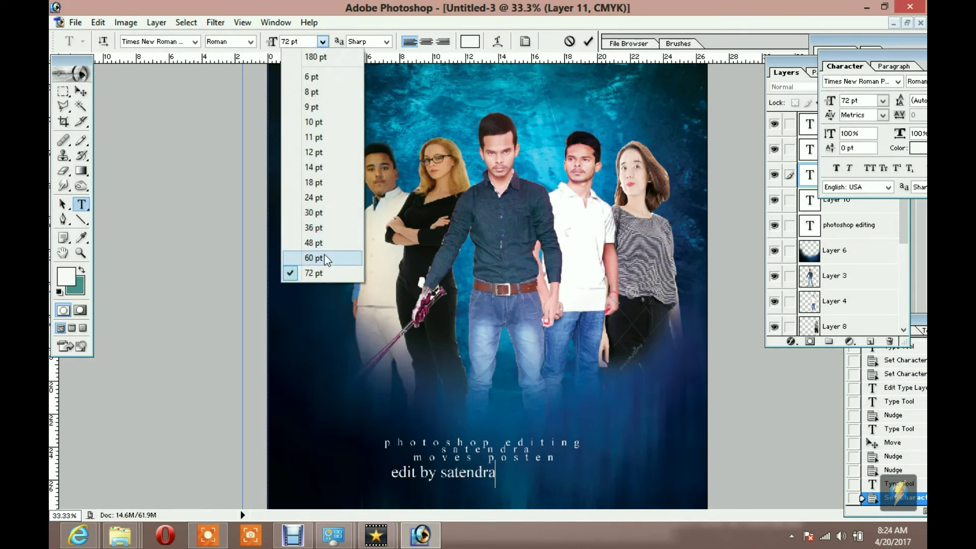
{"action": "left_click", "coordinate": [305, 257]}
{"action": "key", "text": "ctrl+Return"}
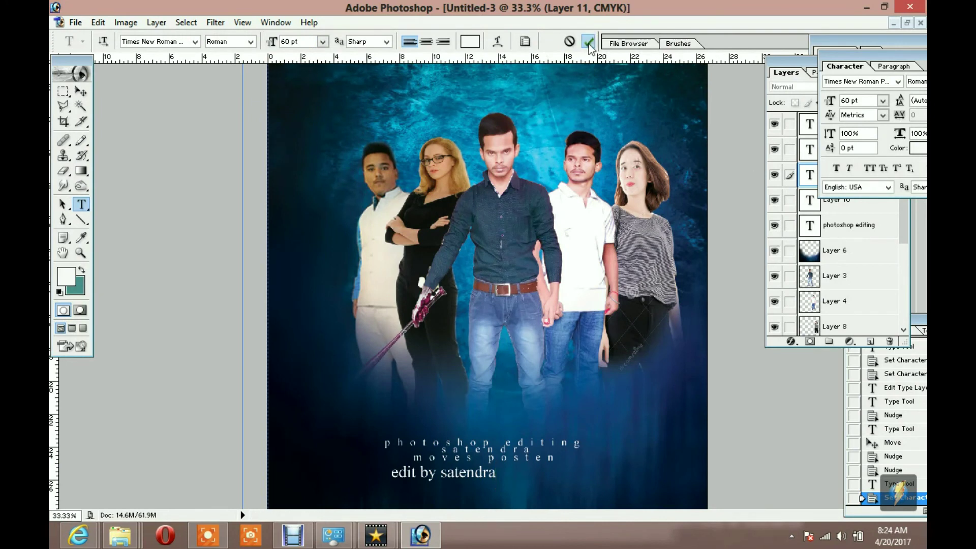
{"action": "left_click", "coordinate": [915, 115]}
{"action": "type", "text": "280"}
{"action": "key", "text": "Return"}
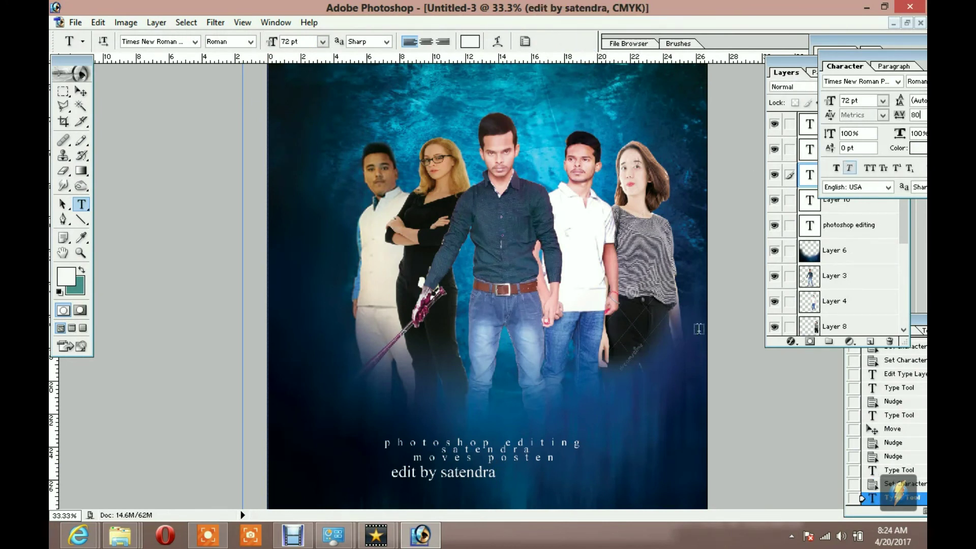
Step: Centre the edit-by line at the bottom and shift 'moves posten' and the name line down above it
{"action": "left_click", "coordinate": [81, 91]}
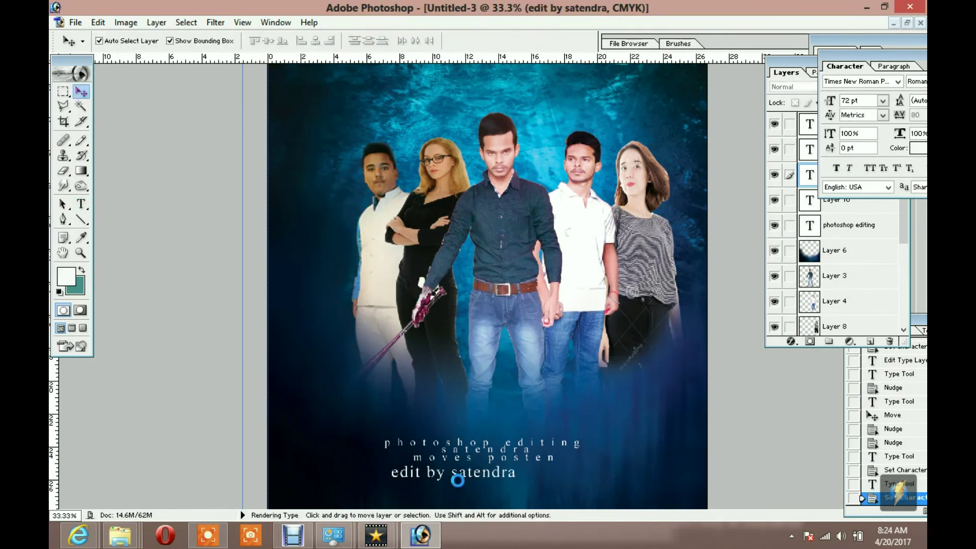
{"action": "left_click_drag", "start_coordinate": [473, 476], "coordinate": [492, 498]}
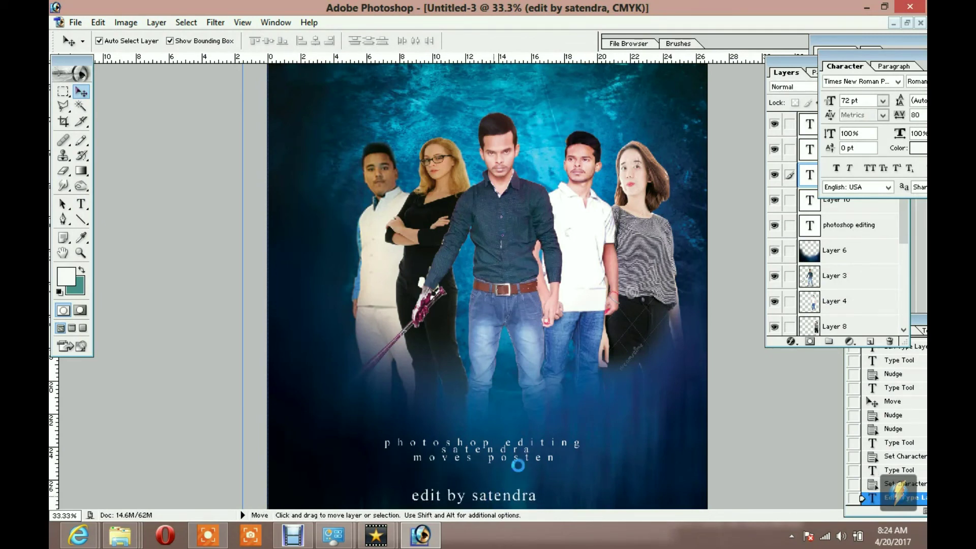
{"action": "left_click", "coordinate": [817, 137]}
{"action": "left_click_drag", "start_coordinate": [511, 458], "coordinate": [511, 484]}
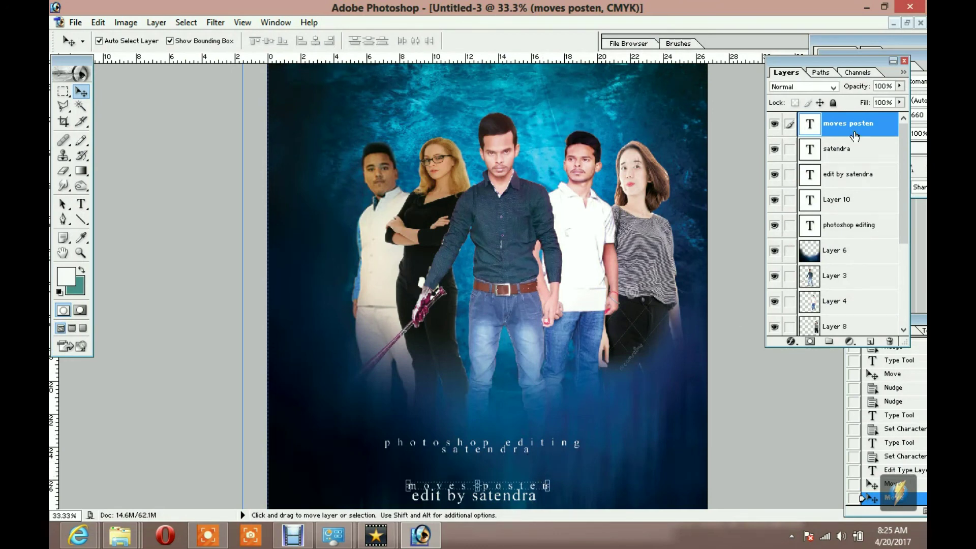
{"action": "left_click", "coordinate": [838, 153]}
{"action": "key", "text": "Down"}
{"action": "key", "text": "Down"}
{"action": "key", "text": "Down"}
{"action": "key", "text": "Down"}
{"action": "key", "text": "Left"}
{"action": "key", "text": "Left"}
{"action": "key", "text": "Down"}
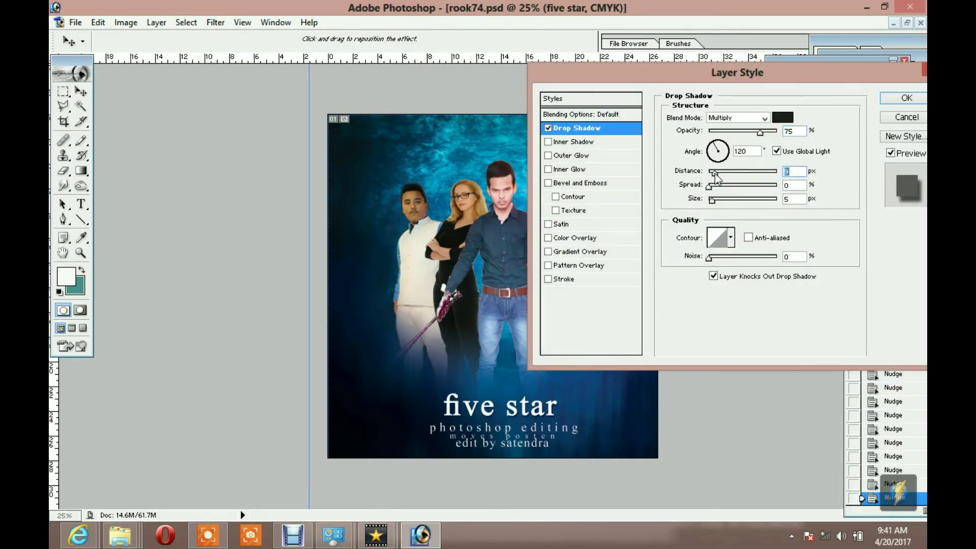
Step: Give the five star title a size 13 drop shadow plus bevel and emboss
{"action": "left_click_drag", "start_coordinate": [718, 201], "coordinate": [720, 203]}
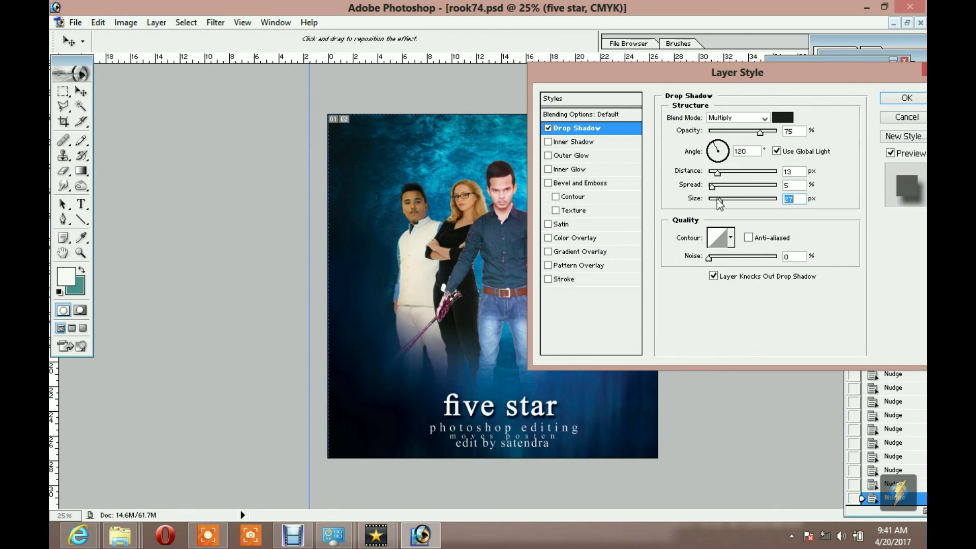
{"action": "left_click_drag", "start_coordinate": [719, 200], "coordinate": [720, 204]}
{"action": "left_click", "coordinate": [549, 183]}
{"action": "left_click_drag", "start_coordinate": [720, 201], "coordinate": [719, 204]}
{"action": "left_click", "coordinate": [906, 100]}
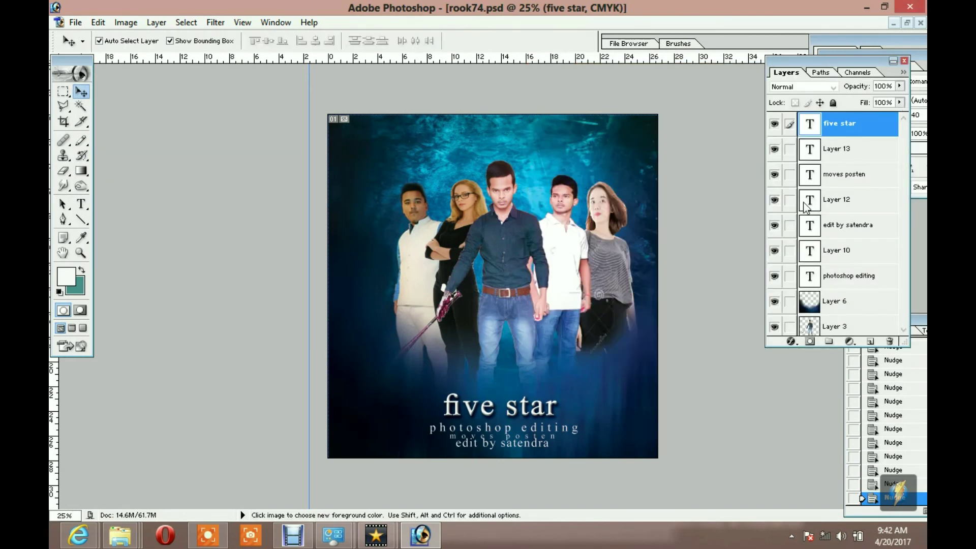
Step: Give 'moves posten' a drop shadow plus bevel and emboss with contour
{"action": "left_click", "coordinate": [849, 214]}
{"action": "left_click", "coordinate": [791, 341]}
{"action": "left_click", "coordinate": [811, 362]}
{"action": "left_click", "coordinate": [548, 183]}
{"action": "left_click", "coordinate": [557, 197]}
{"action": "left_click_drag", "start_coordinate": [713, 172], "coordinate": [711, 186]}
{"action": "left_click_drag", "start_coordinate": [713, 199], "coordinate": [714, 199]}
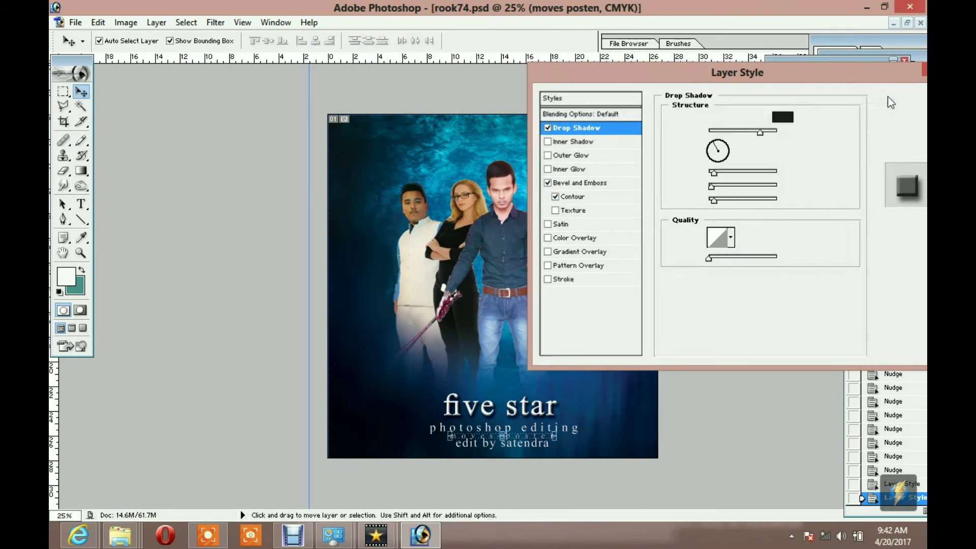
{"action": "left_click", "coordinate": [889, 99]}
Step: Give 'photoshop editing' a drop shadow (distance 13, spread 6) plus bevel and emboss
{"action": "scroll", "coordinate": [881, 267], "scroll_direction": "down", "scroll_amount": 3}
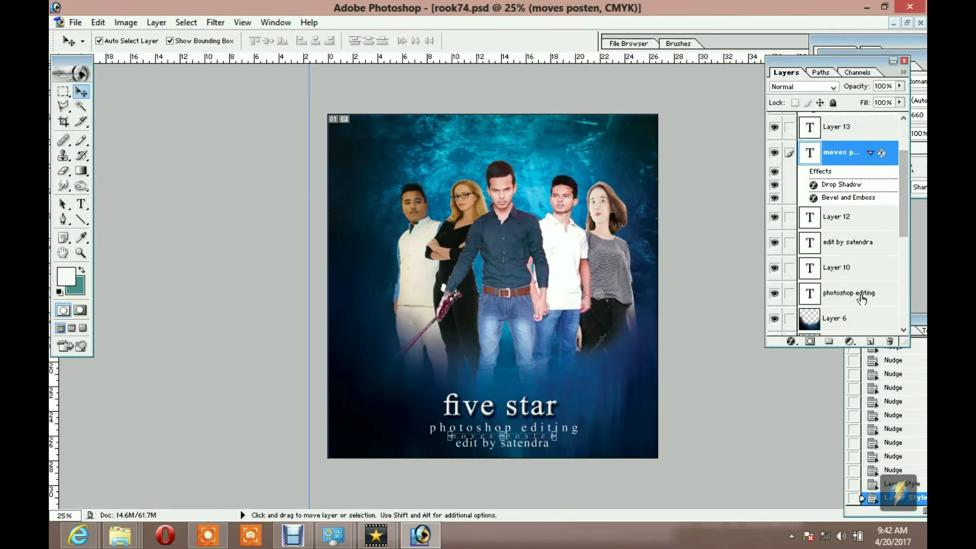
{"action": "left_click", "coordinate": [844, 291]}
{"action": "left_click", "coordinate": [791, 341]}
{"action": "left_click", "coordinate": [810, 376]}
{"action": "left_click_drag", "start_coordinate": [712, 172], "coordinate": [711, 186]}
{"action": "left_click_drag", "start_coordinate": [713, 199], "coordinate": [715, 199]}
{"action": "left_click", "coordinate": [548, 183]}
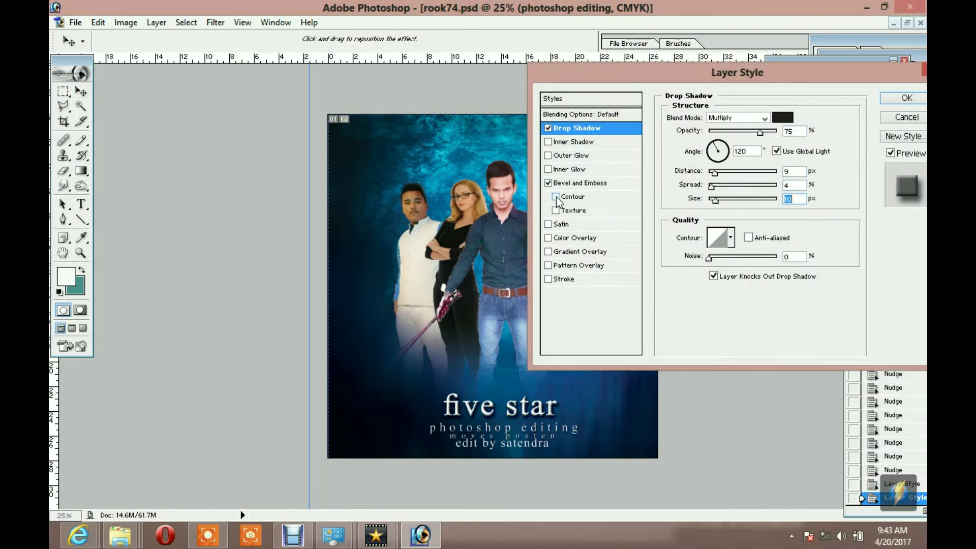
{"action": "mouse_move", "coordinate": [715, 173]}
{"action": "left_mouse_down"}
{"action": "mouse_move", "coordinate": [715, 200]}
{"action": "mouse_move", "coordinate": [714, 185]}
{"action": "left_mouse_up"}
{"action": "left_click", "coordinate": [715, 199]}
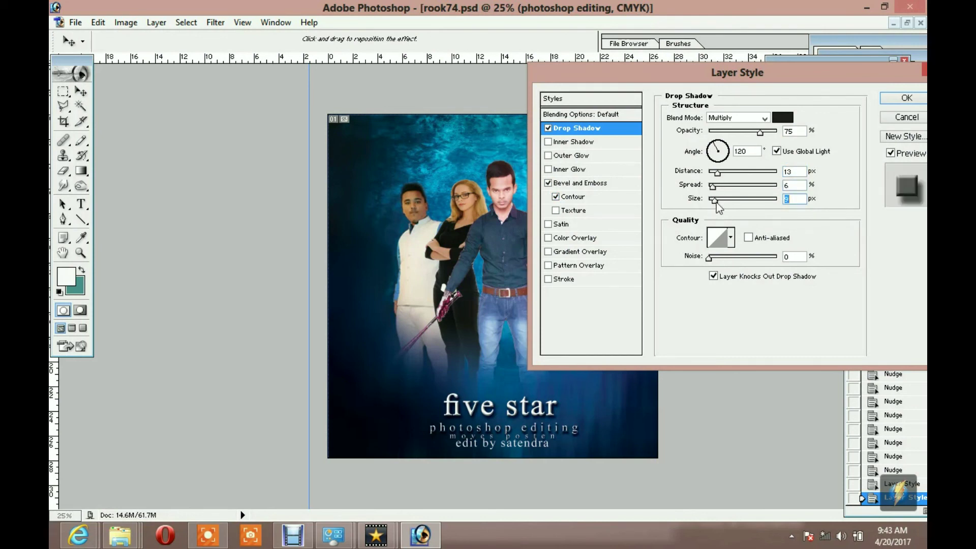
{"action": "left_click", "coordinate": [906, 97]}
Step: Give the edit-by credit line a drop shadow plus bevel and emboss with contour
{"action": "left_click_drag", "start_coordinate": [907, 224], "coordinate": [907, 206]}
{"action": "scroll", "coordinate": [905, 205], "scroll_direction": "down", "scroll_amount": 3}
{"action": "left_click", "coordinate": [849, 194]}
{"action": "left_click", "coordinate": [791, 341]}
{"action": "left_click", "coordinate": [804, 373]}
{"action": "left_click", "coordinate": [713, 173]}
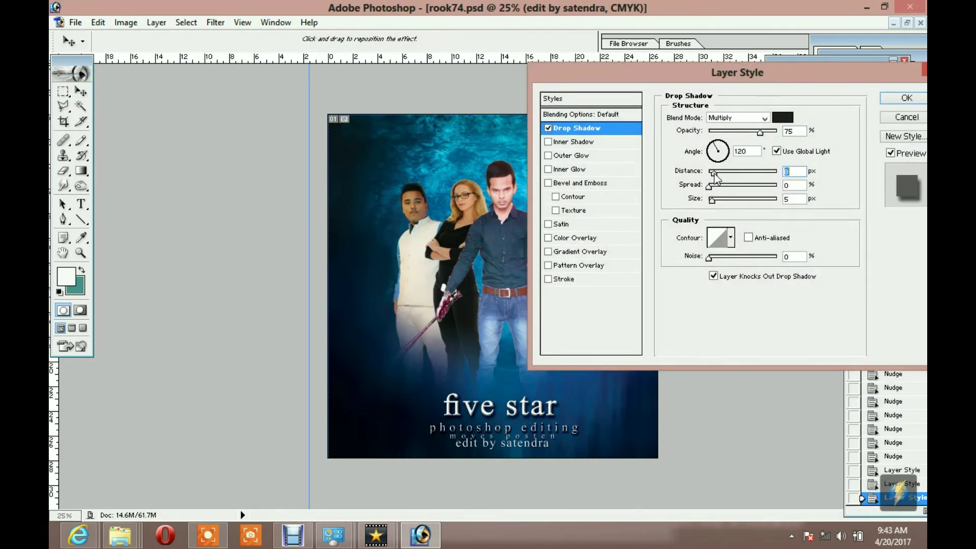
{"action": "left_click", "coordinate": [548, 182]}
{"action": "left_click", "coordinate": [714, 200]}
{"action": "left_click", "coordinate": [907, 98]}
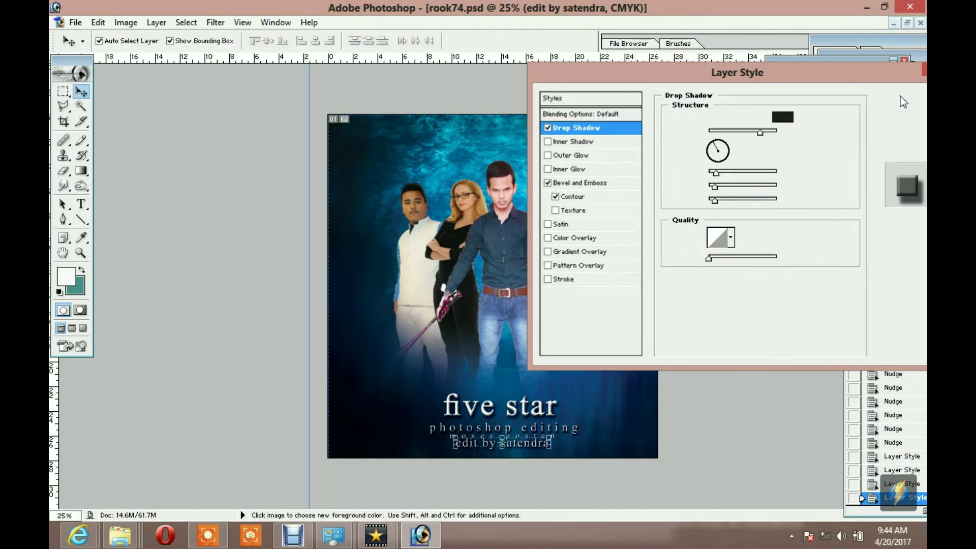
{"action": "scroll", "coordinate": [904, 197], "scroll_direction": "up", "scroll_amount": 3}
{"action": "scroll", "coordinate": [904, 197], "scroll_direction": "down", "scroll_amount": 3}
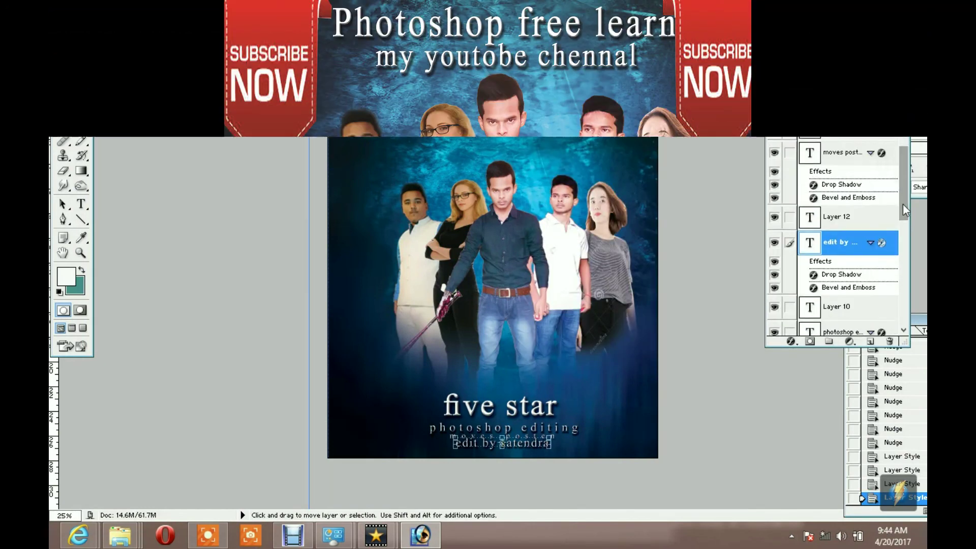